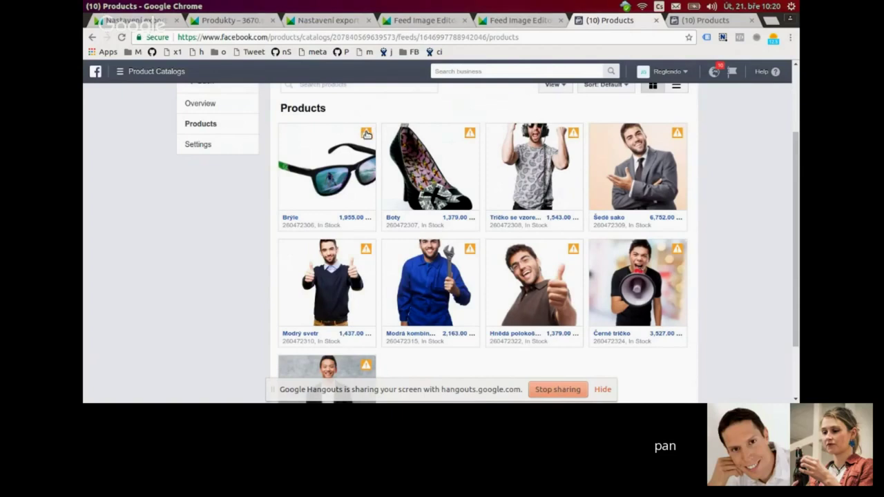
- Examine the quality issues of the product Brýle, including the details of the duplicate description warning
{"action": "left_click", "coordinate": [367, 134]}
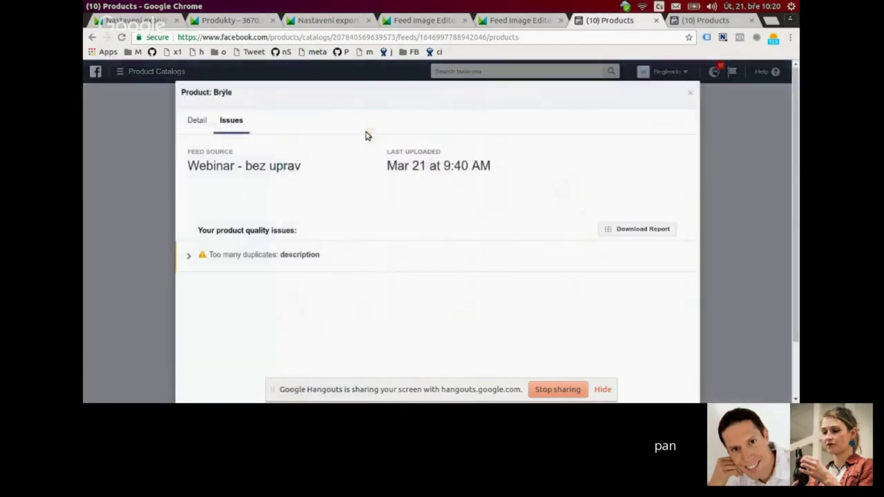
{"action": "scroll", "coordinate": [373, 162], "scroll_direction": "down", "scroll_amount": 2}
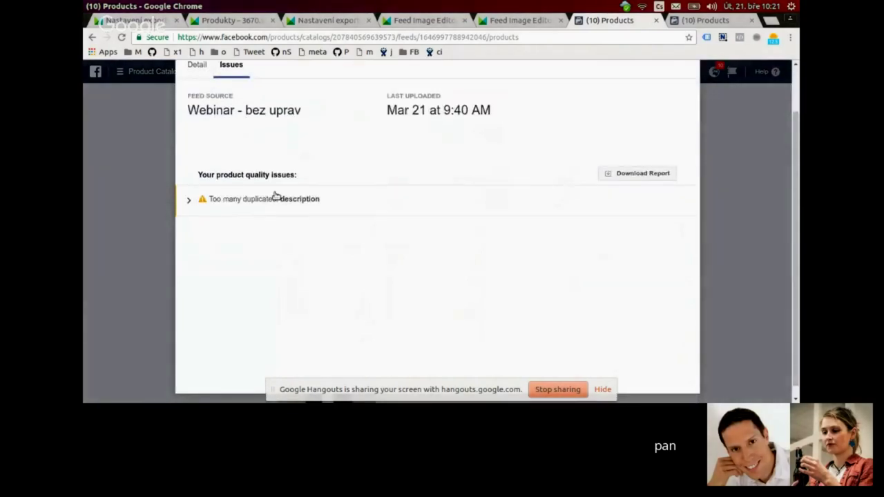
{"action": "left_click", "coordinate": [189, 202]}
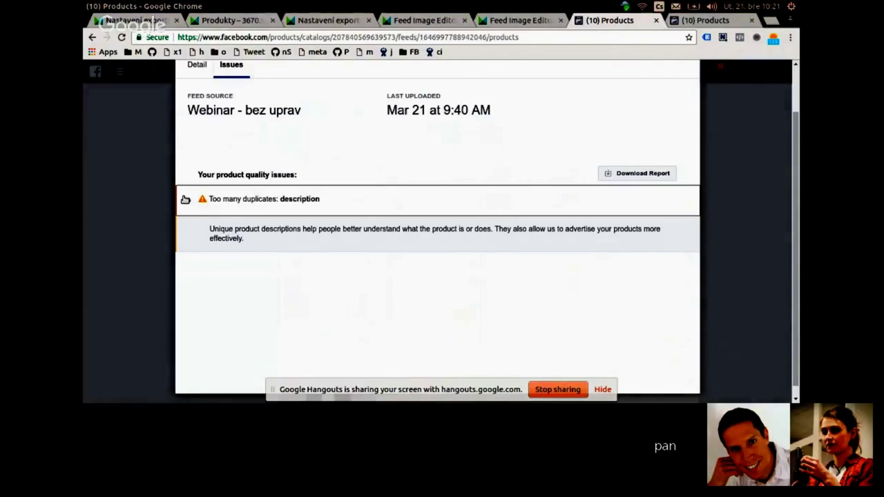
{"action": "left_click", "coordinate": [186, 200]}
{"action": "left_click", "coordinate": [165, 191]}
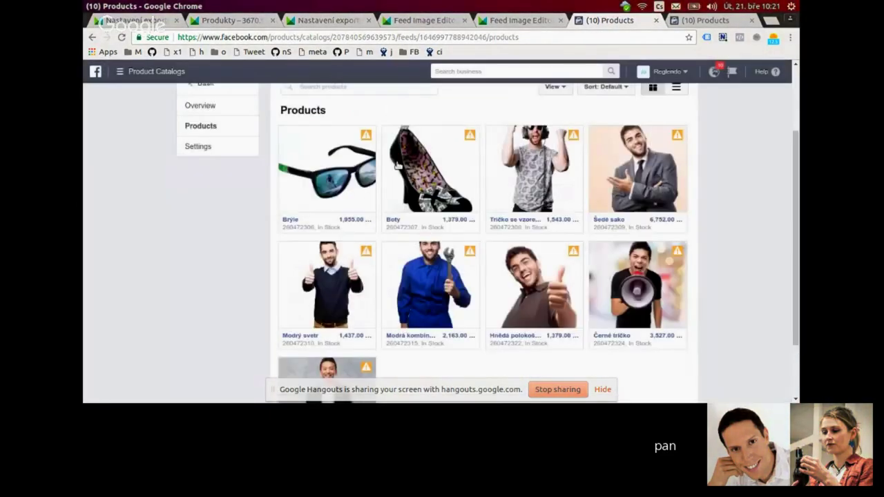
- Open the product sets of the Ukázka obrázků catalog and start creating a new product set
{"action": "scroll", "coordinate": [397, 164], "scroll_direction": "up", "scroll_amount": 3}
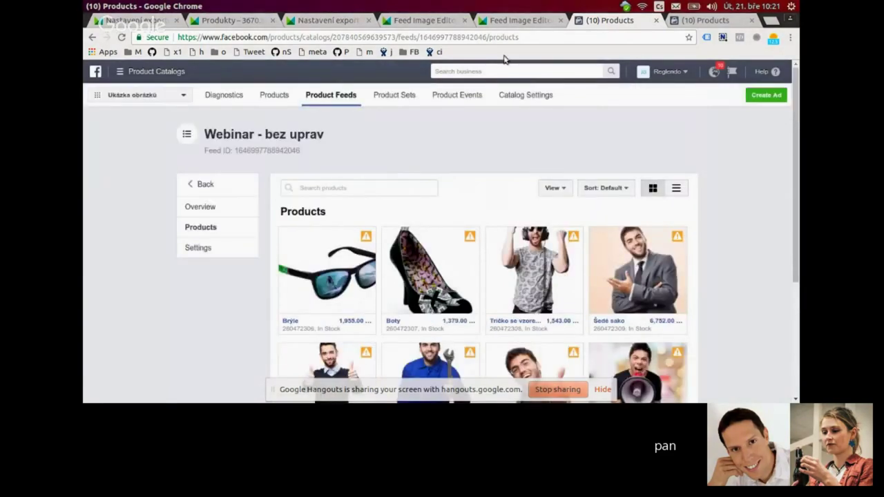
{"action": "left_click", "coordinate": [412, 101]}
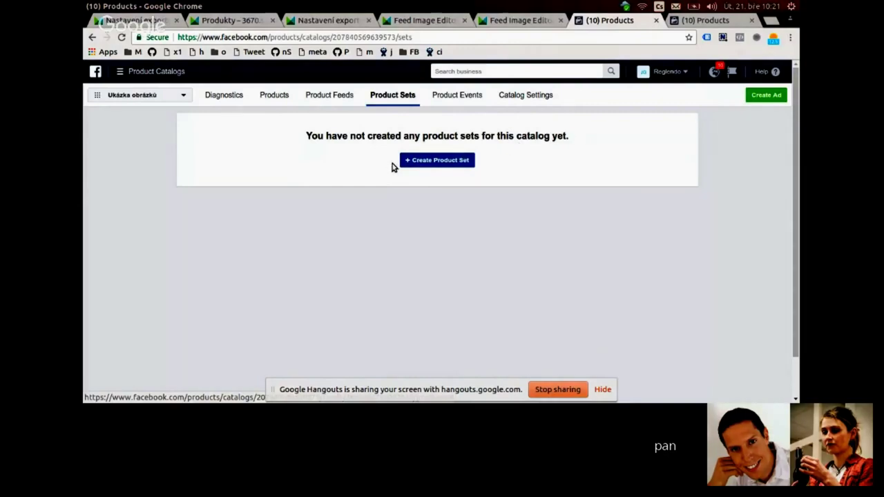
{"action": "left_click", "coordinate": [417, 165]}
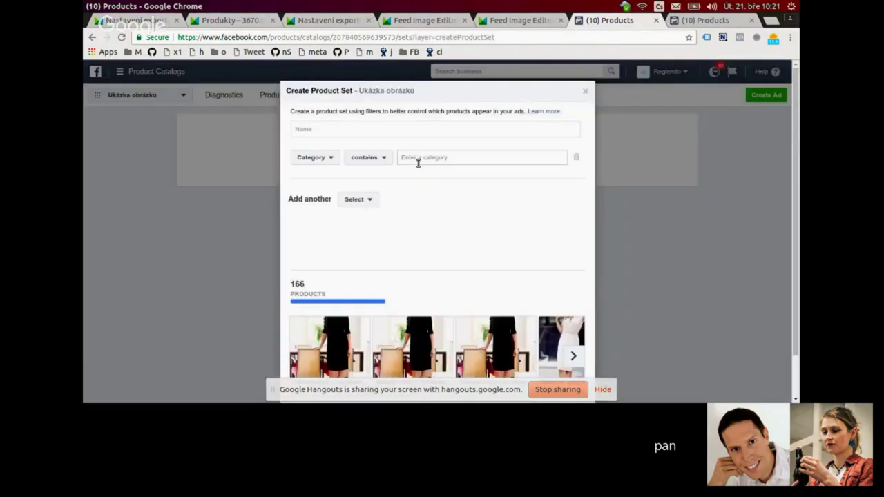
- Try filtering the new product set to products whose gender is female, then remove that value
{"action": "left_click", "coordinate": [328, 162]}
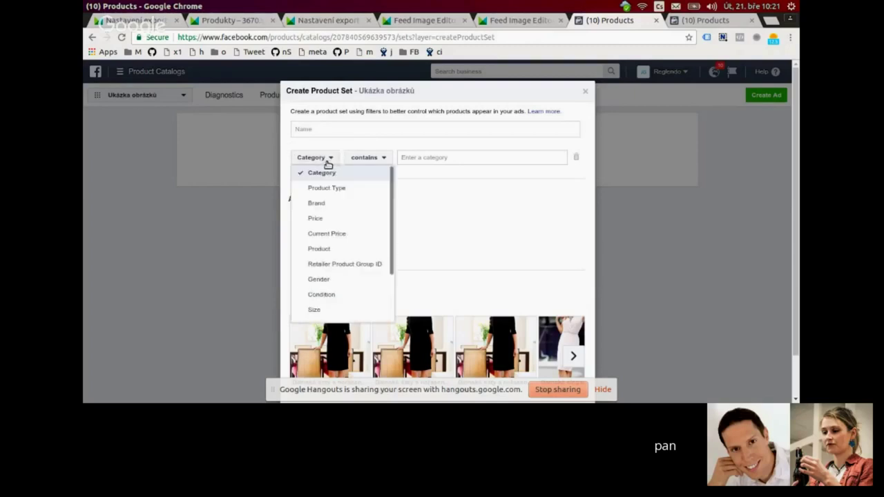
{"action": "scroll", "coordinate": [338, 190], "scroll_direction": "down", "scroll_amount": 2}
{"action": "scroll", "coordinate": [340, 190], "scroll_direction": "down", "scroll_amount": 1}
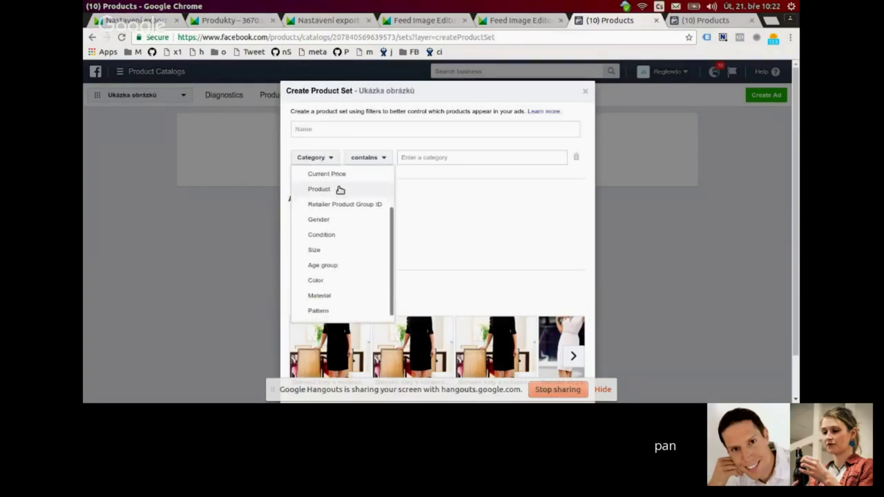
{"action": "scroll", "coordinate": [340, 191], "scroll_direction": "down", "scroll_amount": 1}
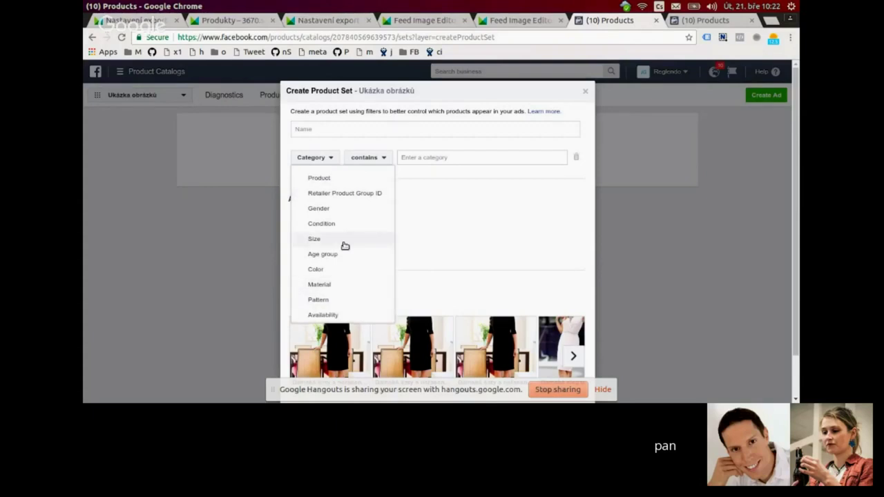
{"action": "left_click", "coordinate": [346, 210]}
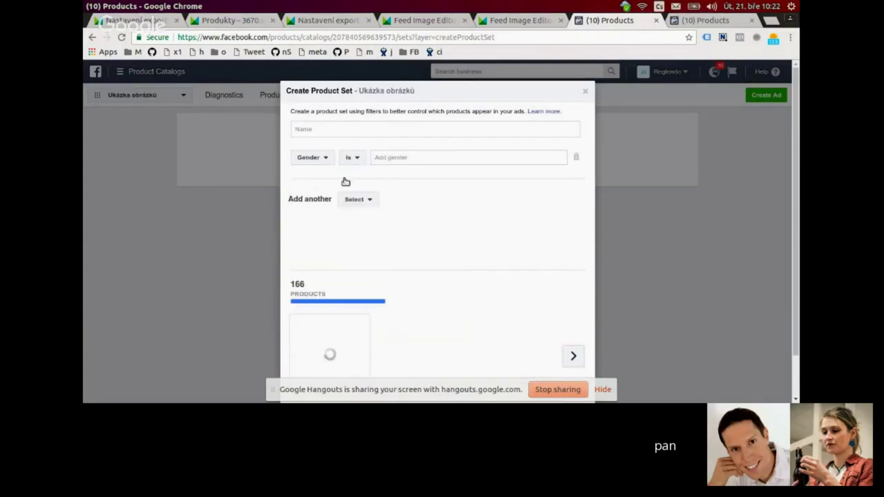
{"action": "left_click", "coordinate": [405, 158]}
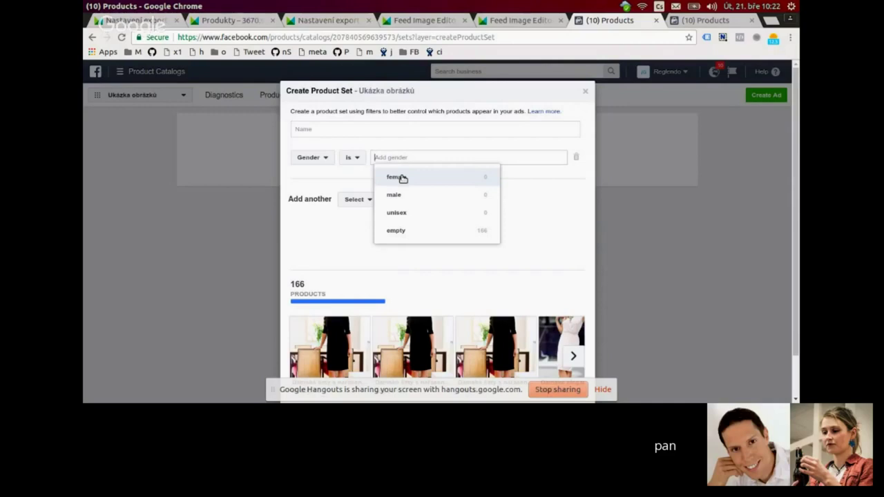
{"action": "left_click", "coordinate": [399, 177]}
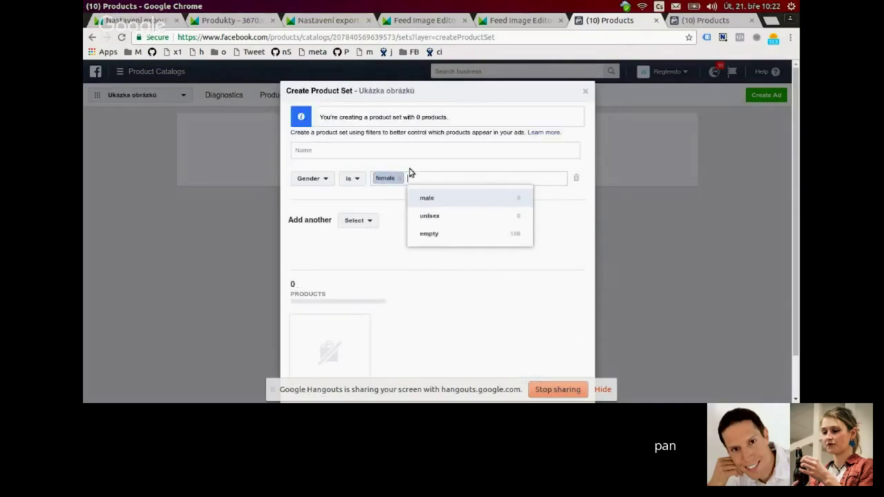
{"action": "left_click", "coordinate": [387, 167]}
{"action": "scroll", "coordinate": [387, 169], "scroll_direction": "down", "scroll_amount": 1}
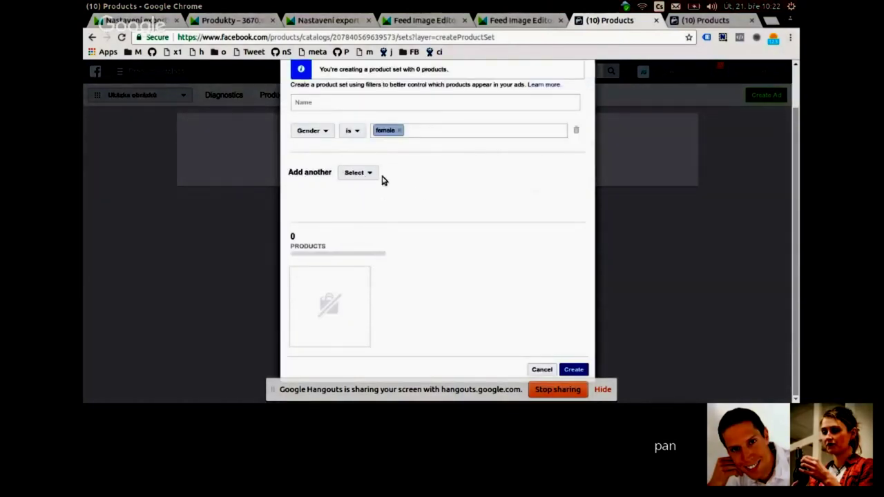
{"action": "scroll", "coordinate": [380, 172], "scroll_direction": "up", "scroll_amount": 1}
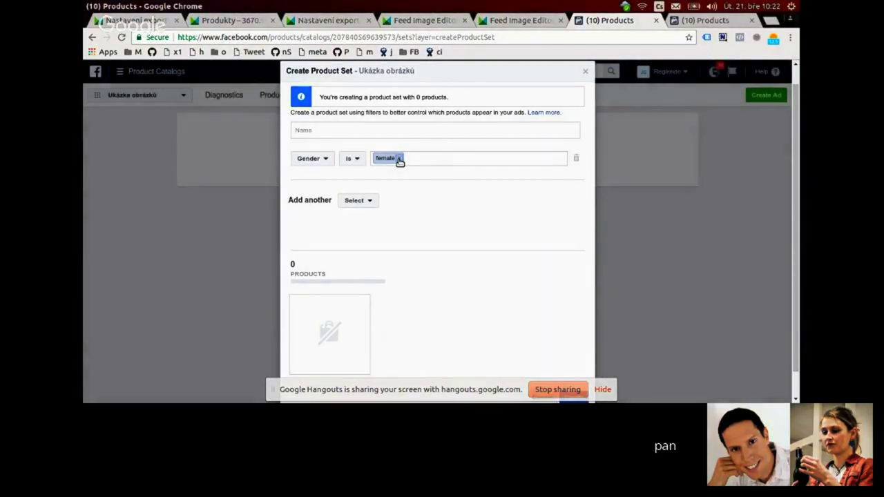
{"action": "key", "text": "BackSpace"}
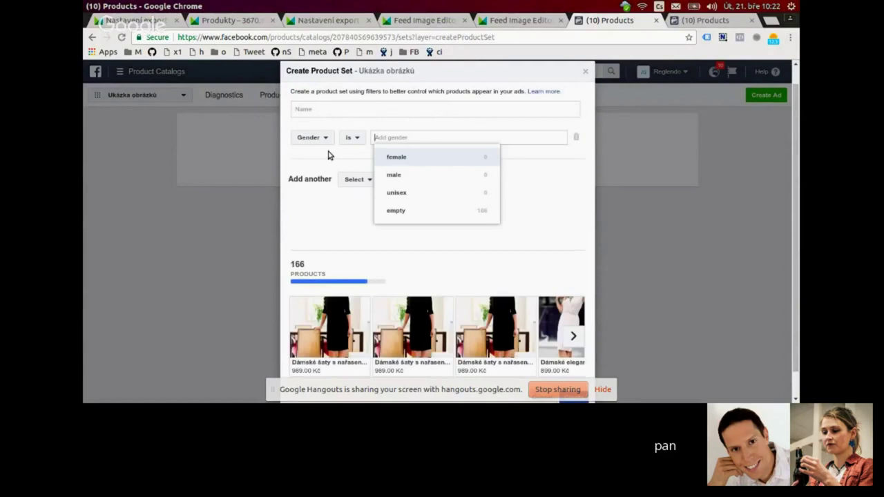
- Filter the product set to products whose category contains "Výrobci | Veraal Collection"
{"action": "left_click", "coordinate": [326, 137]}
{"action": "left_click", "coordinate": [333, 154]}
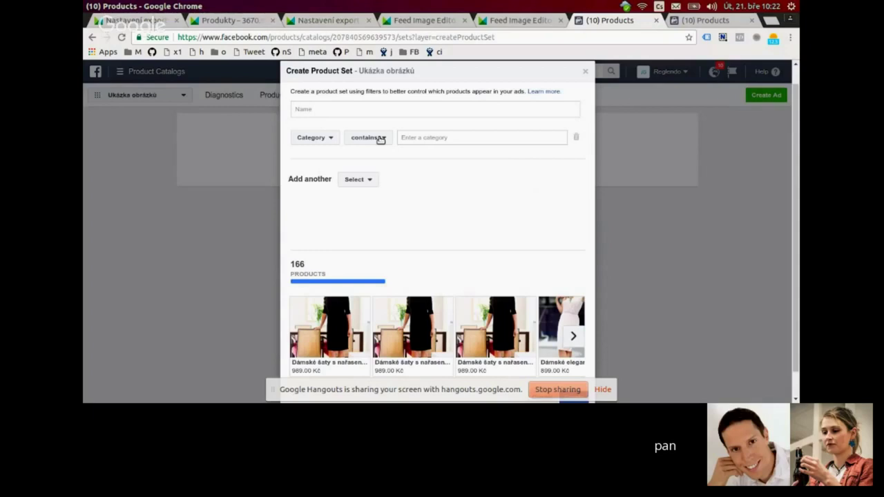
{"action": "left_click", "coordinate": [380, 139]}
{"action": "left_click", "coordinate": [380, 139]}
{"action": "left_click", "coordinate": [440, 136]}
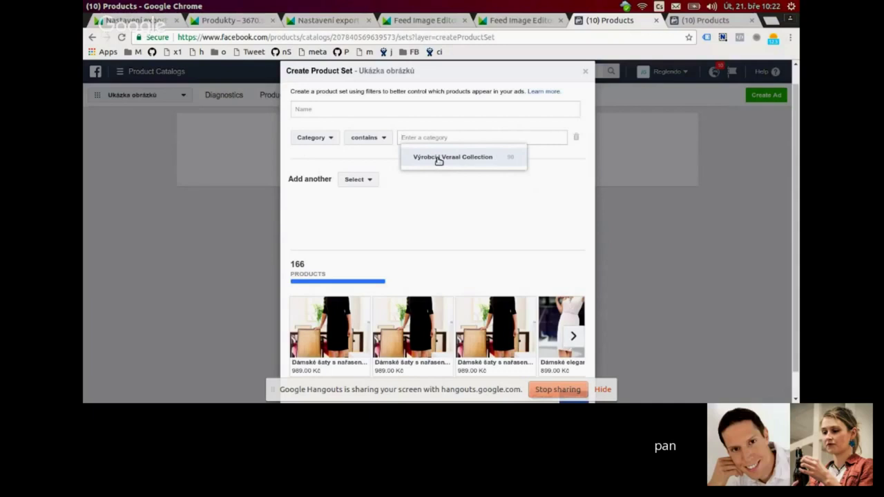
{"action": "left_click", "coordinate": [438, 158]}
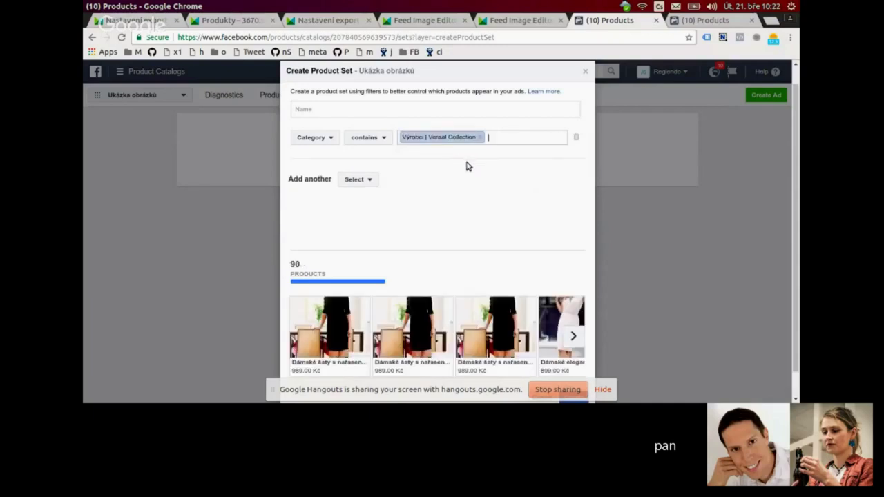
{"action": "scroll", "coordinate": [467, 167], "scroll_direction": "down", "scroll_amount": 1}
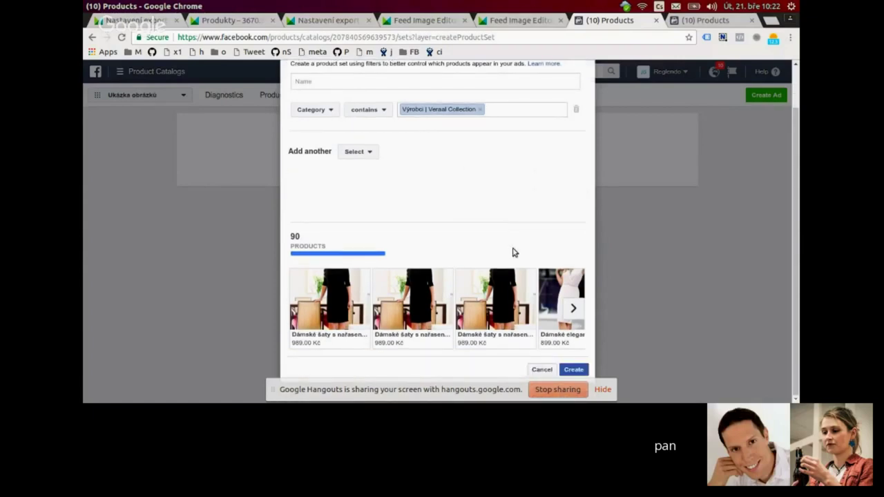
- Name the product set "set ženy" and create it
{"action": "scroll", "coordinate": [479, 233], "scroll_direction": "up", "scroll_amount": 1}
{"action": "left_click", "coordinate": [395, 126]}
{"action": "type", "text": "set ženy"}
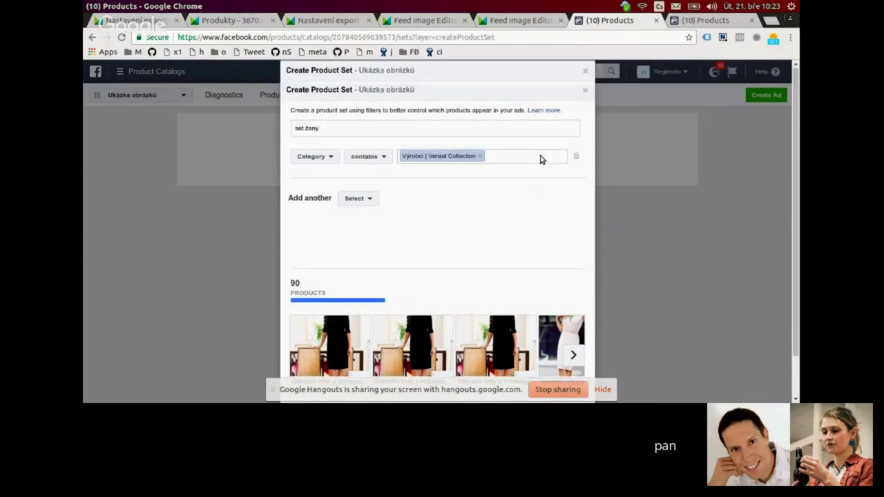
{"action": "scroll", "coordinate": [541, 159], "scroll_direction": "down", "scroll_amount": 2}
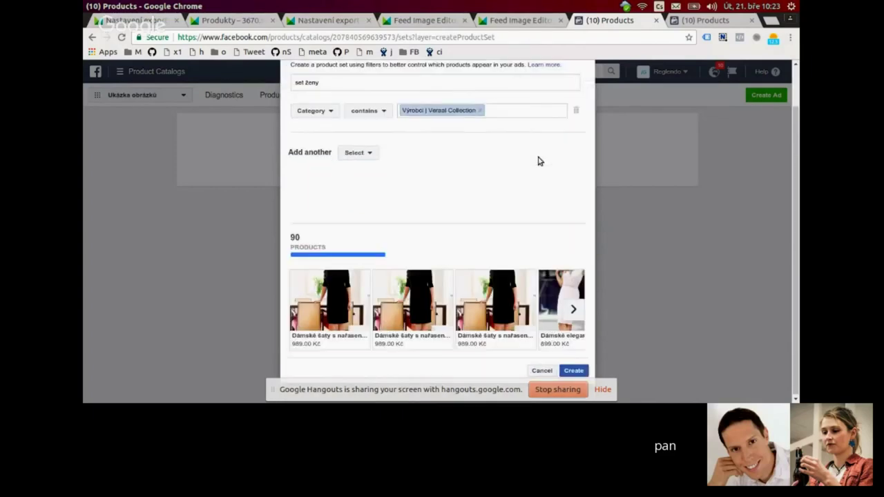
{"action": "left_click", "coordinate": [569, 370]}
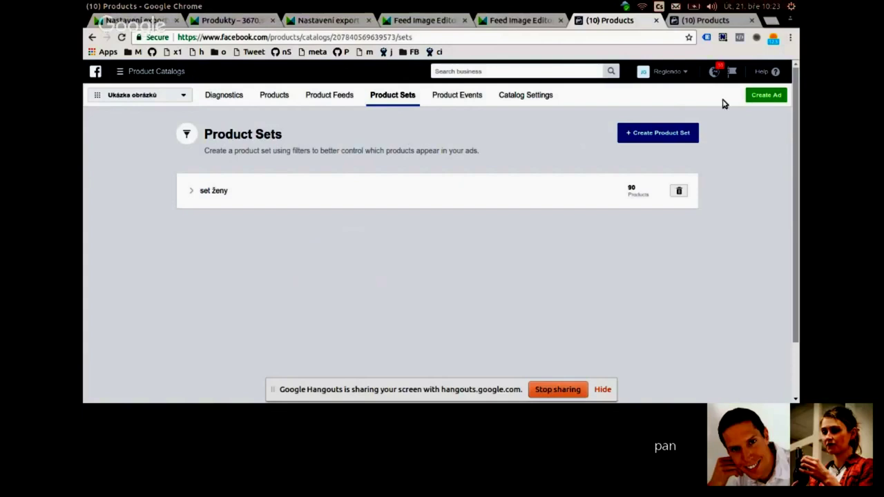
- Start a new ad with the Product catalog sales objective and the Ukázka obrázků catalog, and continue to the ad set
{"action": "left_click", "coordinate": [762, 95]}
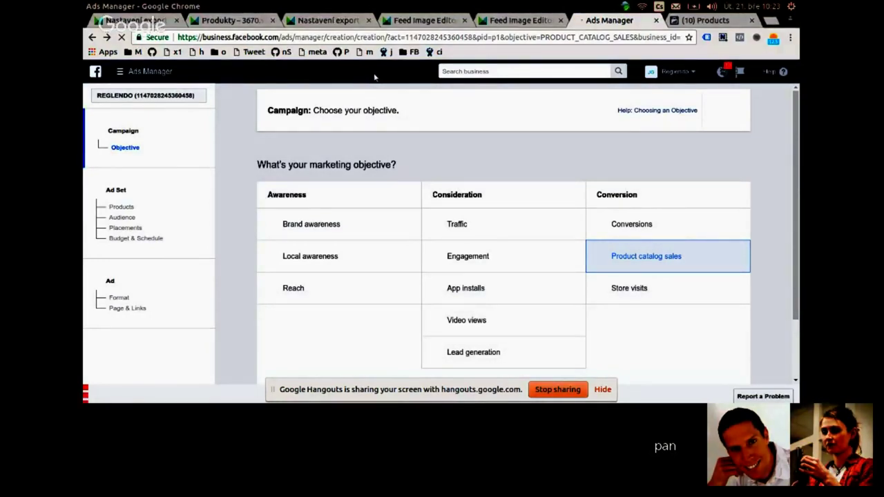
{"action": "scroll", "coordinate": [399, 85], "scroll_direction": "down", "scroll_amount": 2}
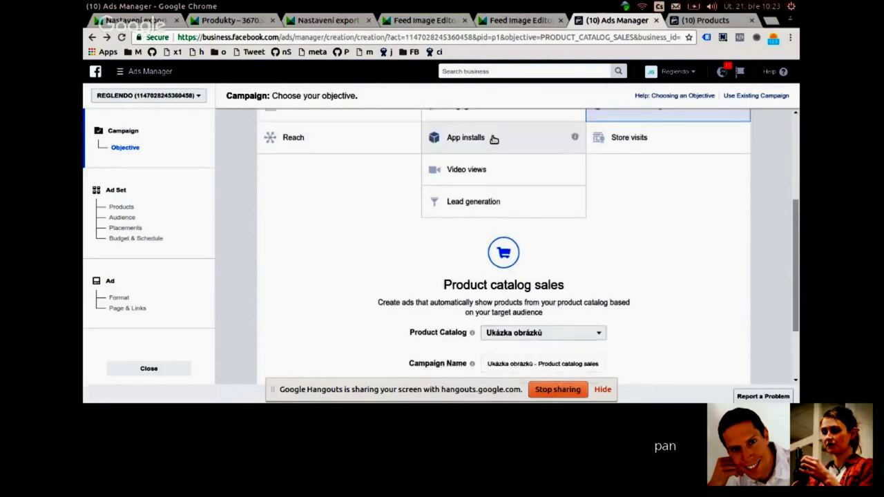
{"action": "scroll", "coordinate": [493, 139], "scroll_direction": "up", "scroll_amount": 2}
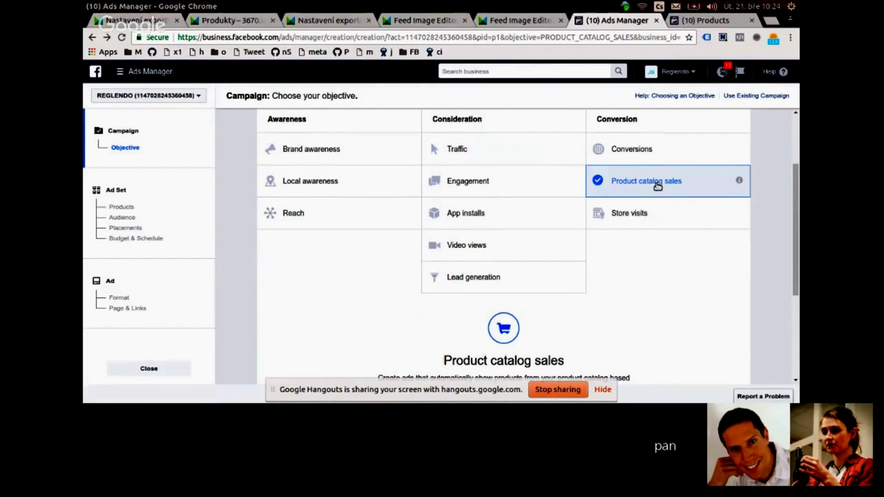
{"action": "scroll", "coordinate": [655, 185], "scroll_direction": "down", "scroll_amount": 5}
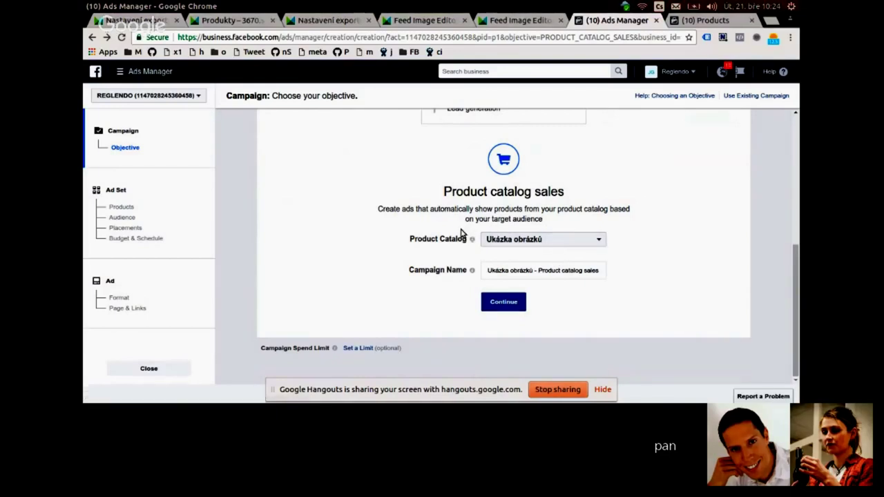
{"action": "mouse_move", "coordinate": [472, 239]}
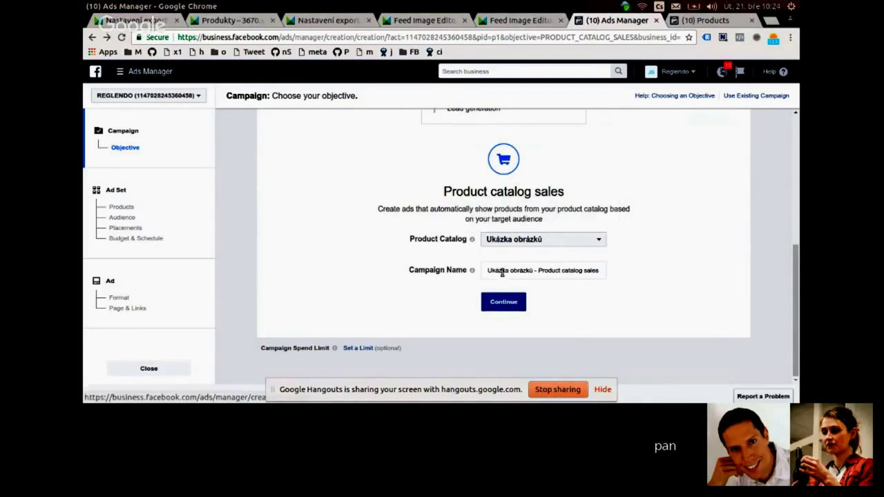
{"action": "left_click", "coordinate": [518, 305]}
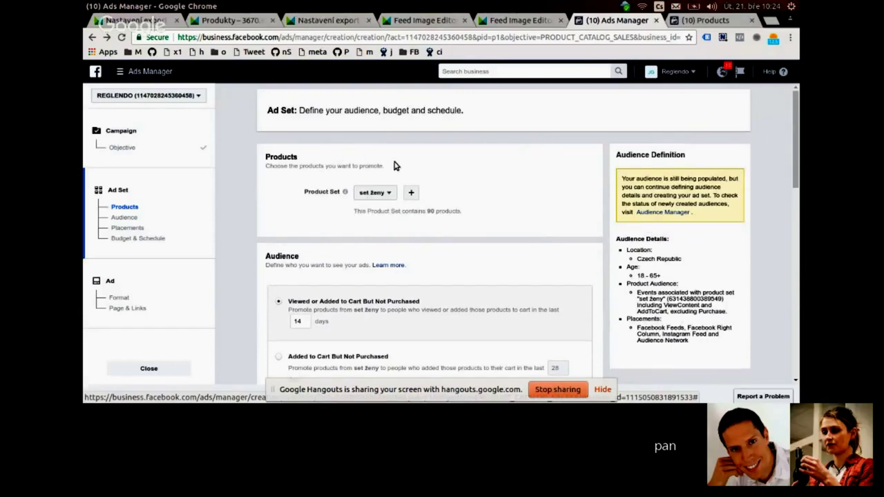
- Keep "set ženy" as the promoted product set, name the ad set "Ukazka" and continue to the ad format
{"action": "left_click", "coordinate": [391, 192]}
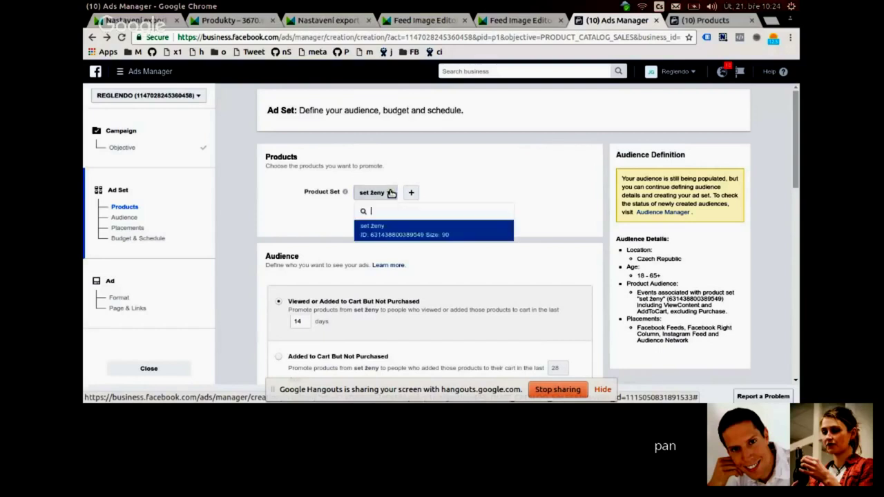
{"action": "key", "text": "Escape"}
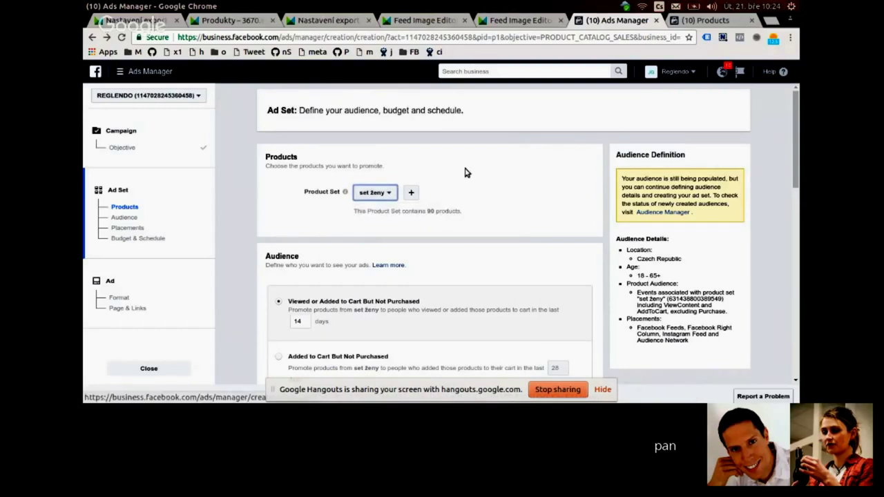
{"action": "scroll", "coordinate": [466, 173], "scroll_direction": "down", "scroll_amount": 1}
{"action": "scroll", "coordinate": [464, 172], "scroll_direction": "down", "scroll_amount": 1}
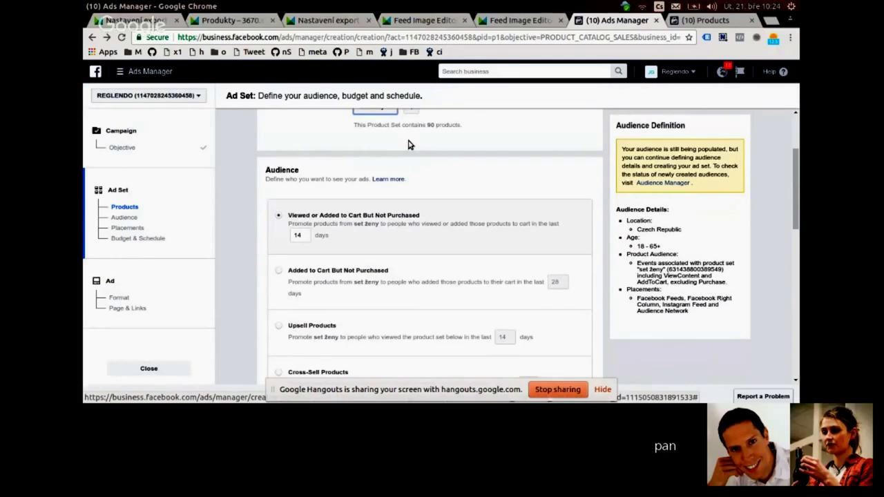
{"action": "scroll", "coordinate": [409, 149], "scroll_direction": "down", "scroll_amount": 5}
{"action": "scroll", "coordinate": [412, 161], "scroll_direction": "down", "scroll_amount": 5}
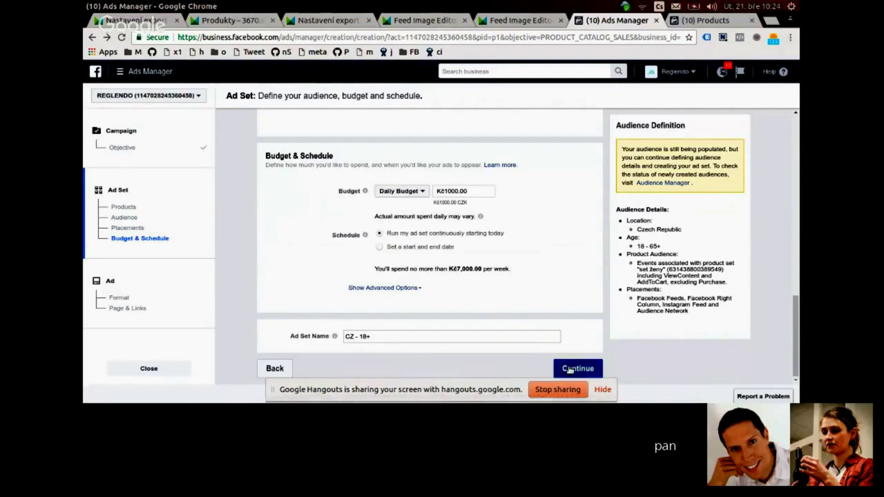
{"action": "triple_click", "coordinate": [455, 336]}
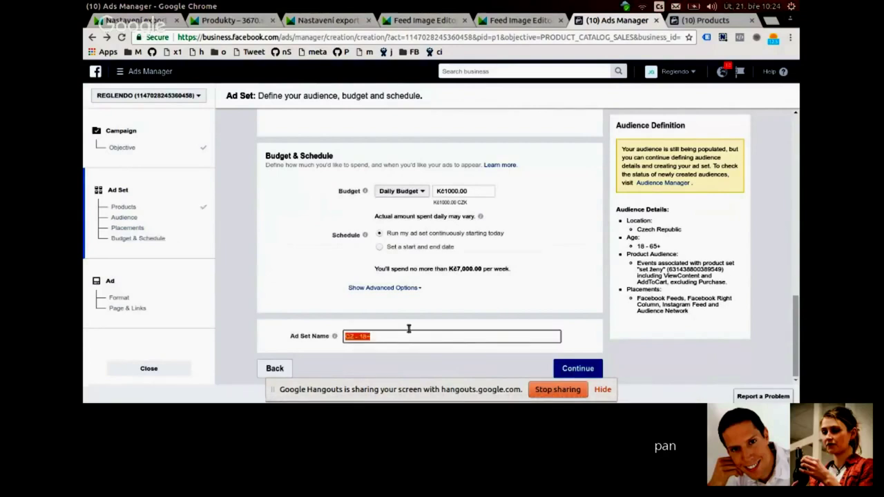
{"action": "type", "text": "Ukazka"}
{"action": "left_click", "coordinate": [576, 370]}
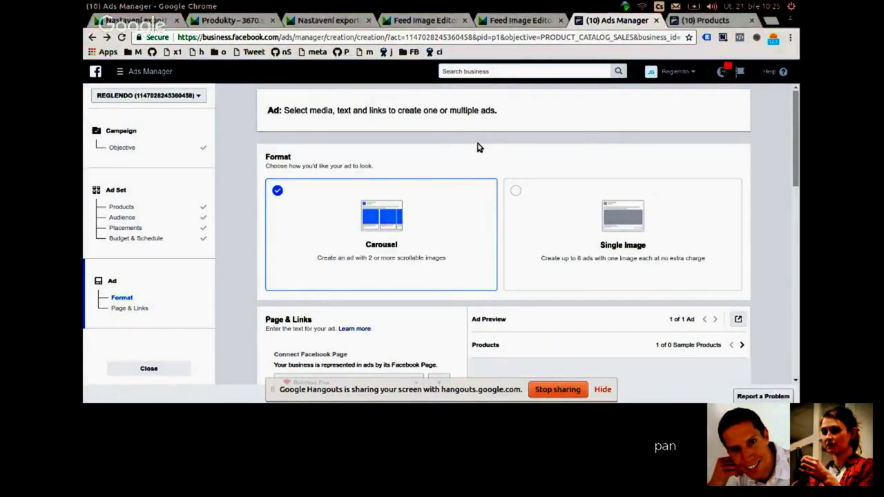
- Examine the carousel ad's Page & Links settings and browse the product cards in its Desktop News Feed preview
{"action": "scroll", "coordinate": [475, 147], "scroll_direction": "down", "scroll_amount": 3}
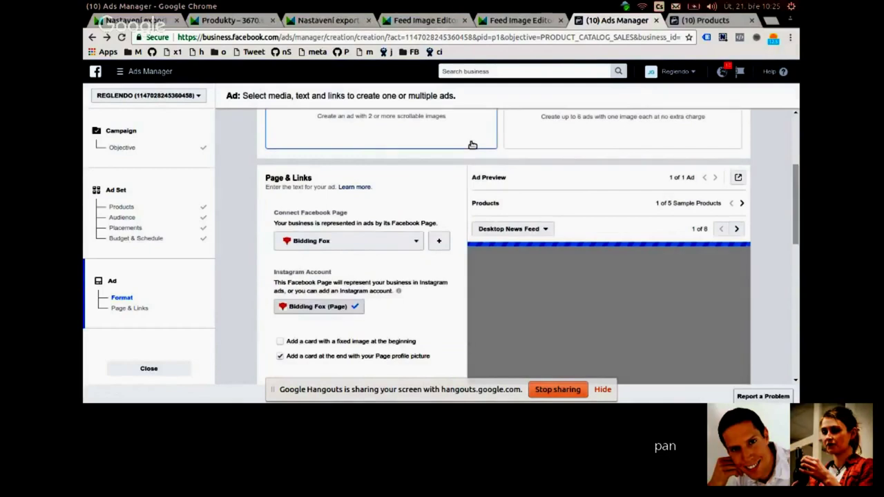
{"action": "scroll", "coordinate": [442, 187], "scroll_direction": "down", "scroll_amount": 2}
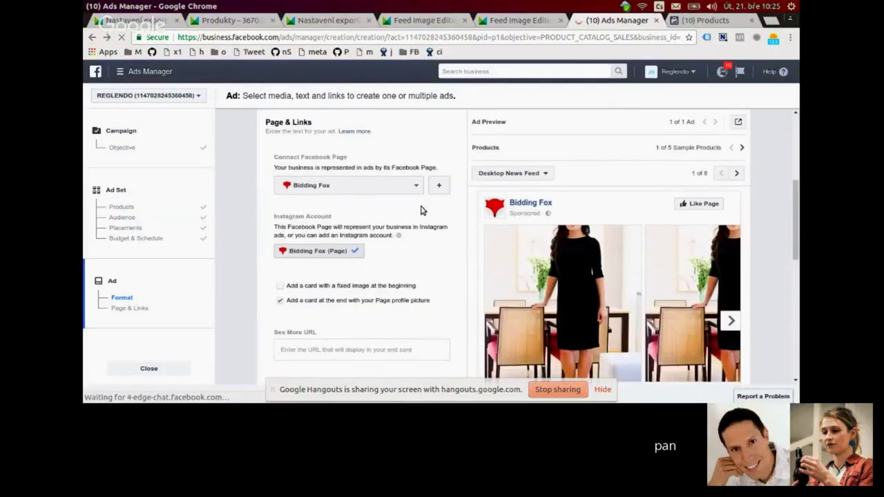
{"action": "scroll", "coordinate": [423, 210], "scroll_direction": "down", "scroll_amount": 3}
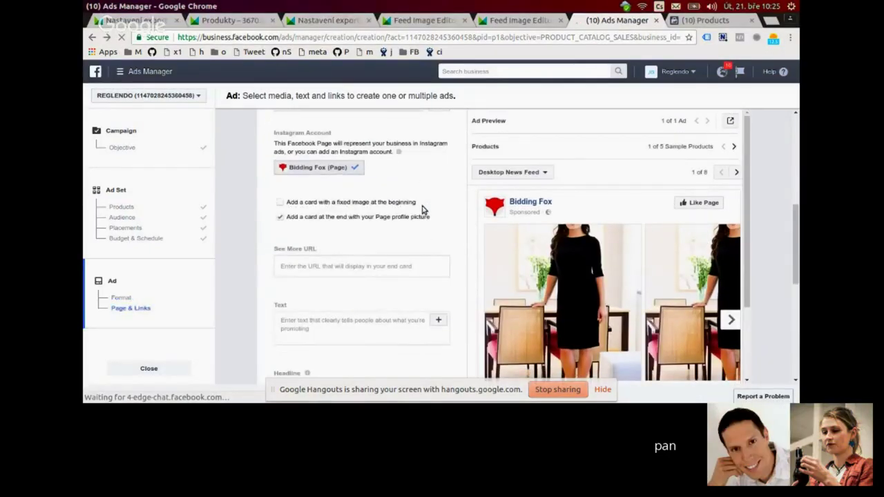
{"action": "scroll", "coordinate": [423, 210], "scroll_direction": "up", "scroll_amount": 4}
{"action": "scroll", "coordinate": [423, 210], "scroll_direction": "up", "scroll_amount": 4}
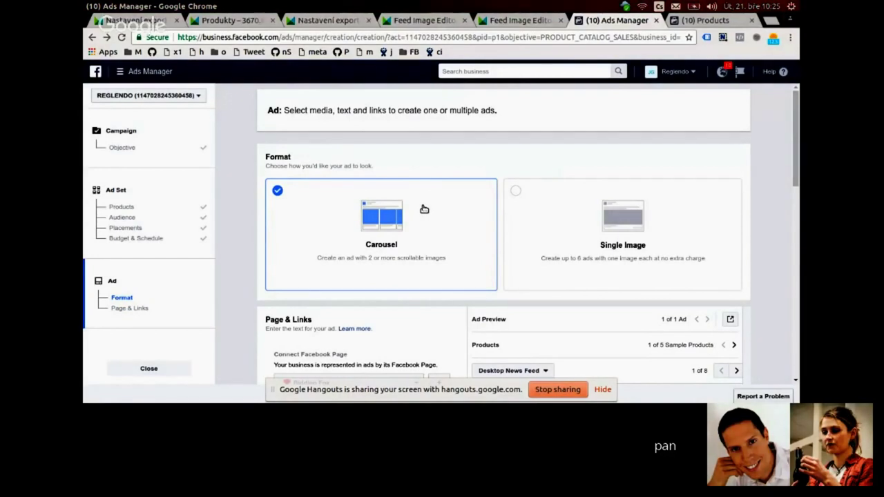
{"action": "scroll", "coordinate": [425, 209], "scroll_direction": "down", "scroll_amount": 2}
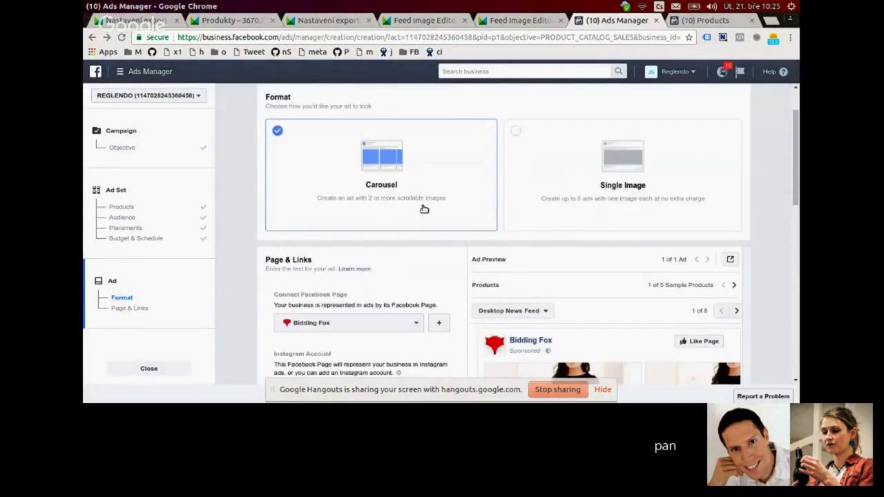
{"action": "scroll", "coordinate": [424, 210], "scroll_direction": "down", "scroll_amount": 4}
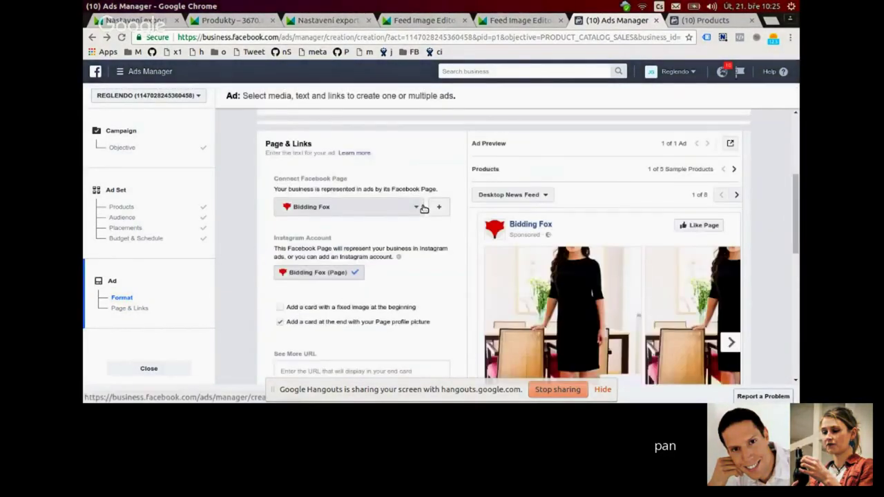
{"action": "scroll", "coordinate": [424, 209], "scroll_direction": "down", "scroll_amount": 2}
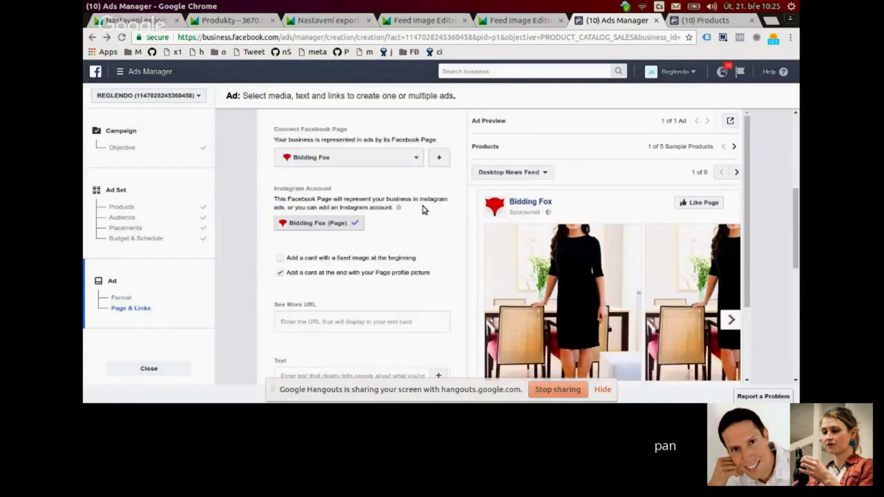
{"action": "scroll", "coordinate": [549, 193], "scroll_direction": "down", "scroll_amount": 2}
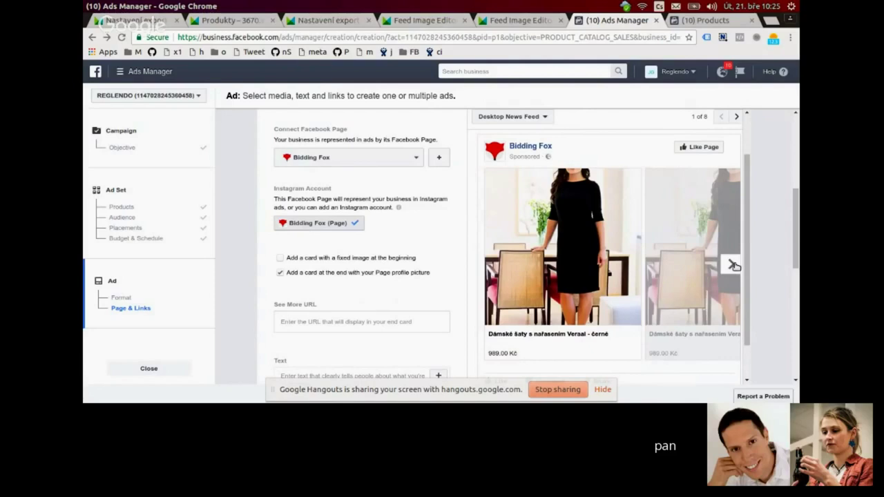
{"action": "left_click", "coordinate": [734, 266]}
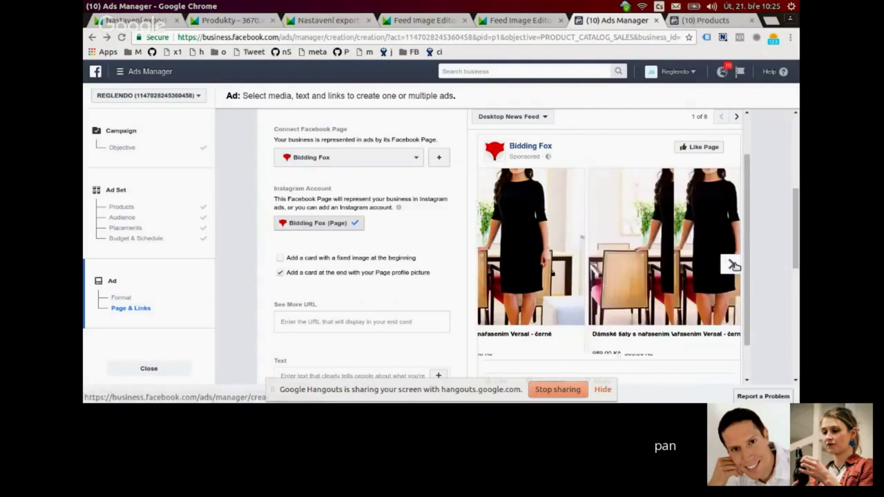
{"action": "left_click", "coordinate": [734, 266]}
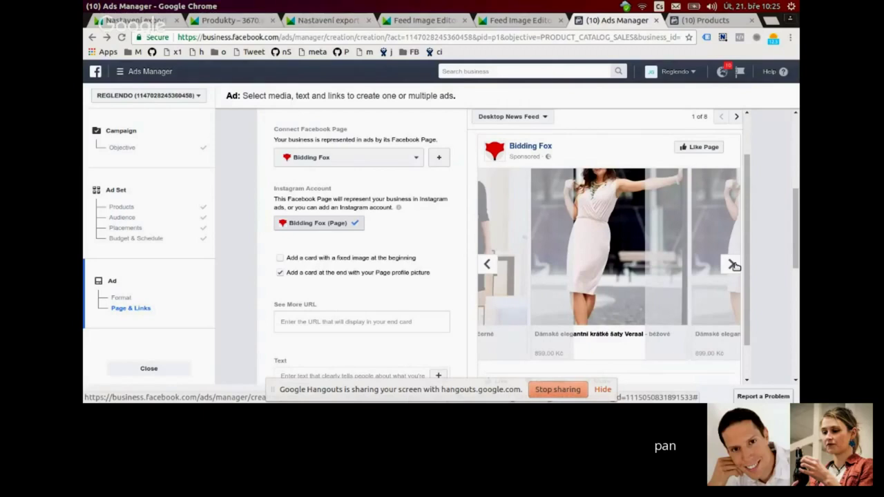
- Change the ad format to Single Image and check the resulting ad preview
{"action": "scroll", "coordinate": [565, 245], "scroll_direction": "up", "scroll_amount": 2}
{"action": "scroll", "coordinate": [565, 246], "scroll_direction": "up", "scroll_amount": 5}
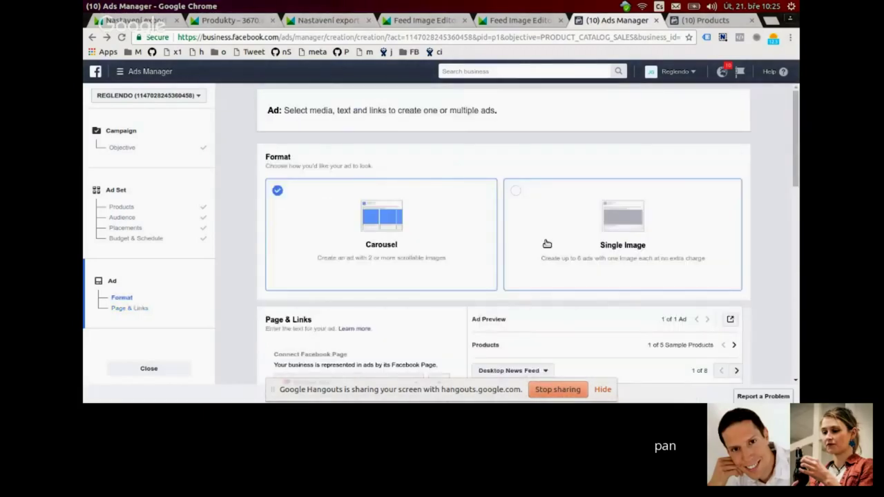
{"action": "left_click", "coordinate": [642, 222]}
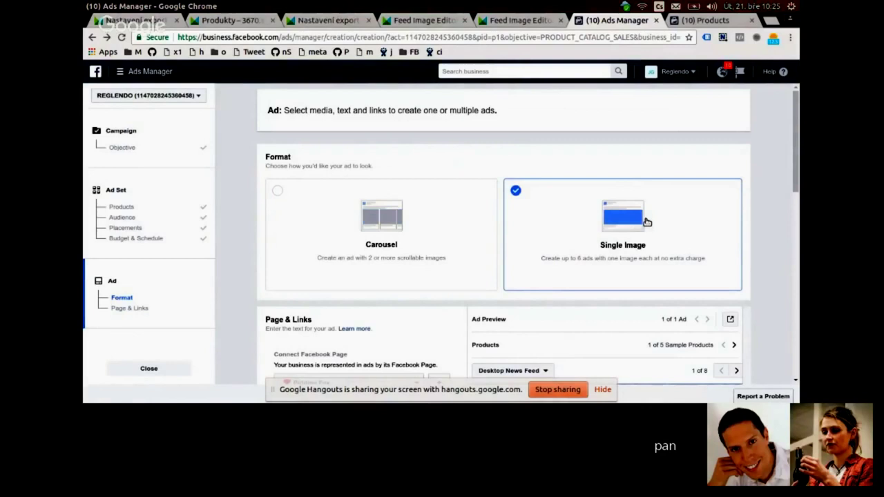
{"action": "scroll", "coordinate": [658, 226], "scroll_direction": "down", "scroll_amount": 4}
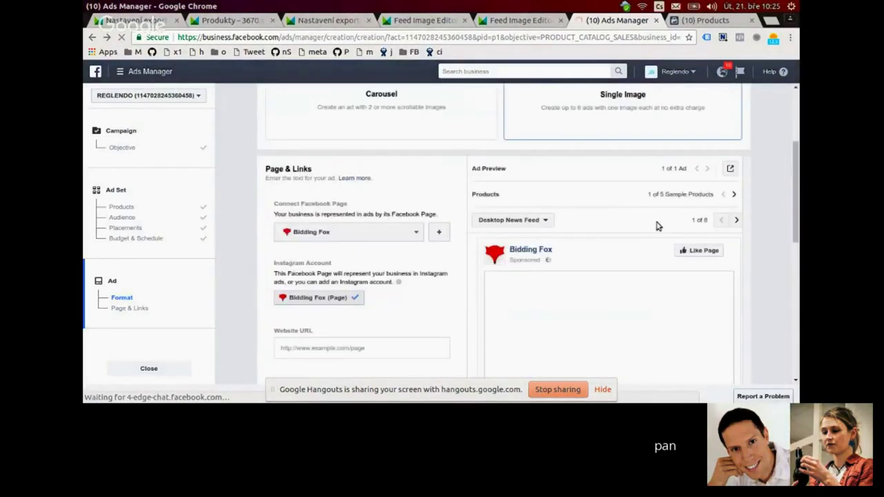
{"action": "scroll", "coordinate": [658, 226], "scroll_direction": "down", "scroll_amount": 5}
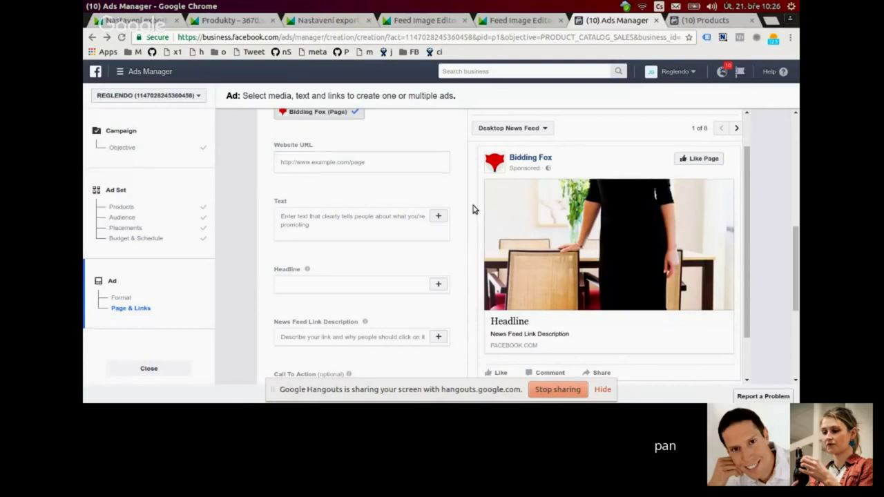
- Preview the single-image ad in the Instagram Feed and Desktop Right Column placements, returning to Instagram Feed
{"action": "left_click", "coordinate": [539, 131]}
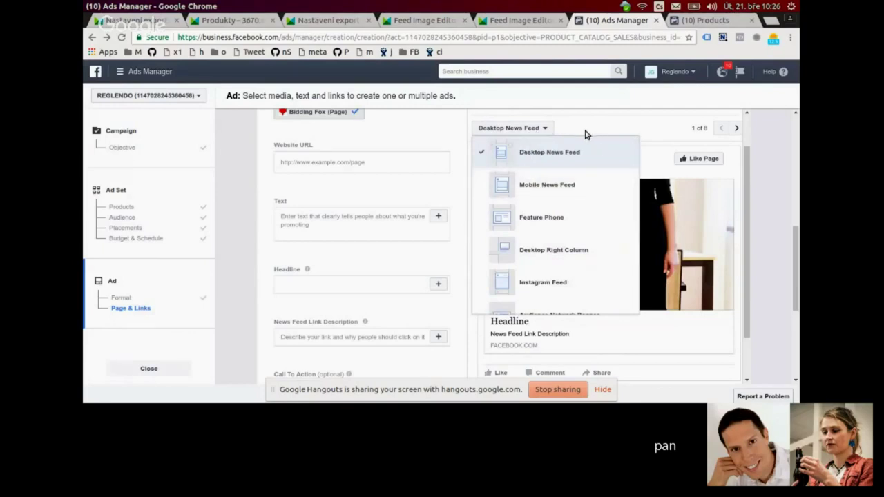
{"action": "scroll", "coordinate": [570, 235], "scroll_direction": "down", "scroll_amount": 1}
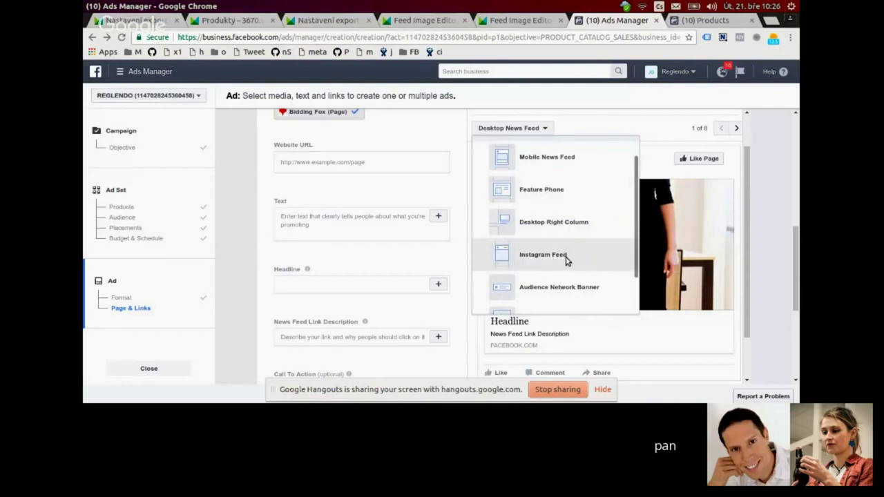
{"action": "left_click", "coordinate": [566, 257]}
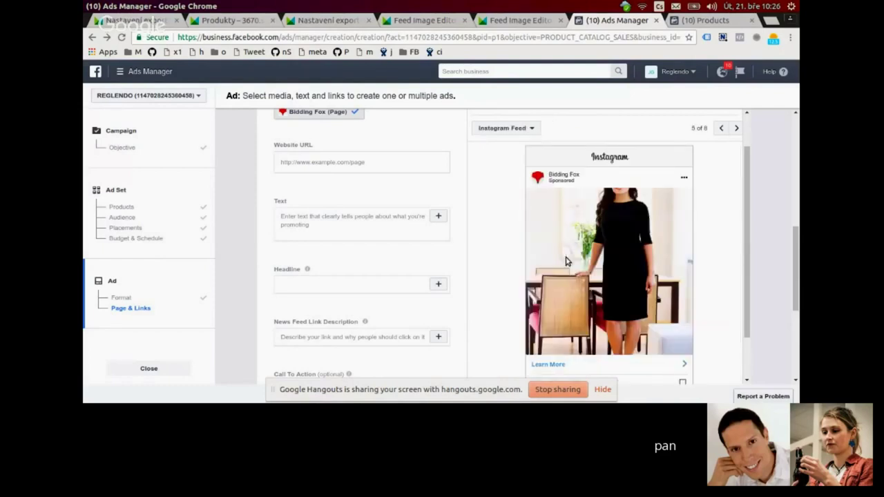
{"action": "scroll", "coordinate": [565, 221], "scroll_direction": "down", "scroll_amount": 1}
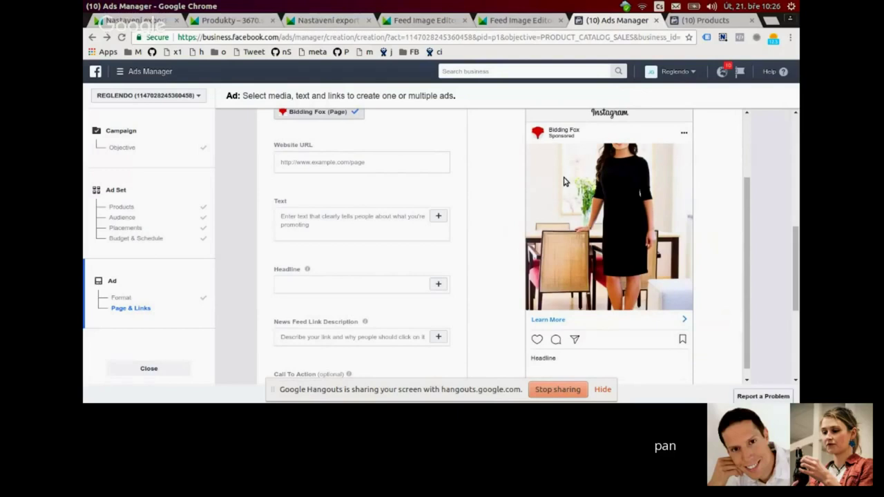
{"action": "scroll", "coordinate": [563, 181], "scroll_direction": "up", "scroll_amount": 1}
{"action": "left_click", "coordinate": [529, 129]}
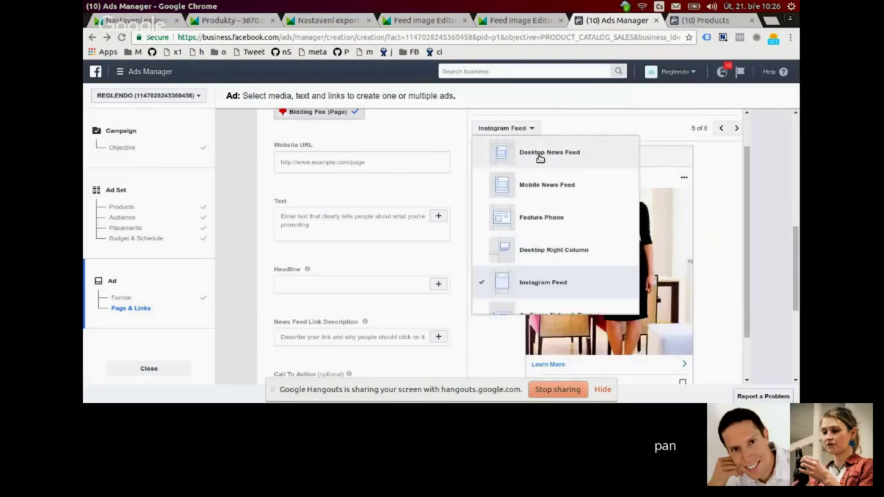
{"action": "left_click", "coordinate": [551, 249]}
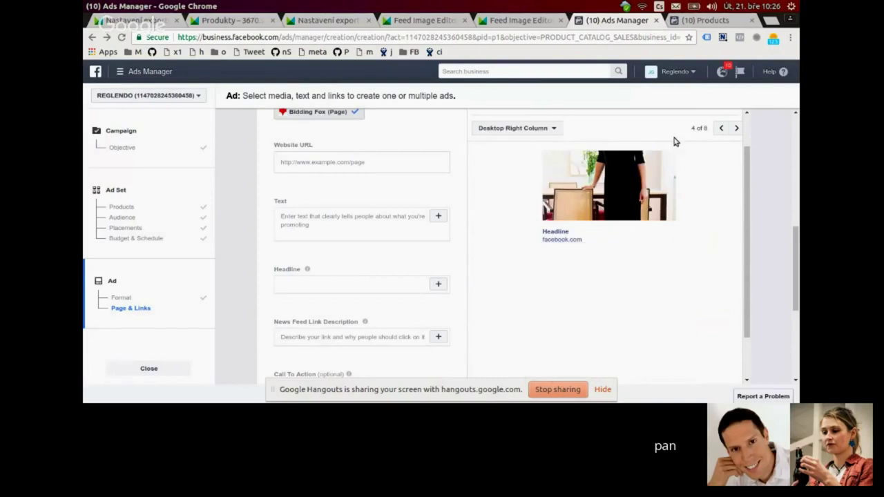
{"action": "left_click", "coordinate": [736, 131]}
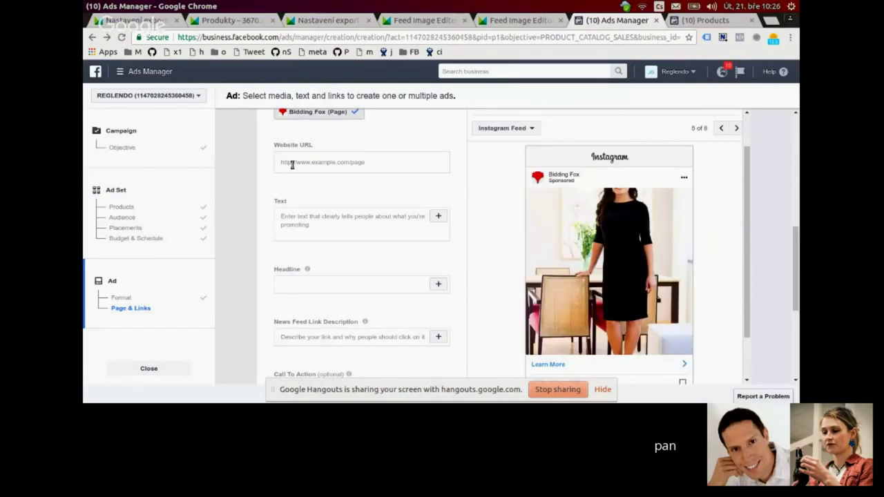
- Review the ad's website URL, text, headline, link description, call to action and app link fields through to the order section
{"action": "scroll", "coordinate": [397, 165], "scroll_direction": "down", "scroll_amount": 1}
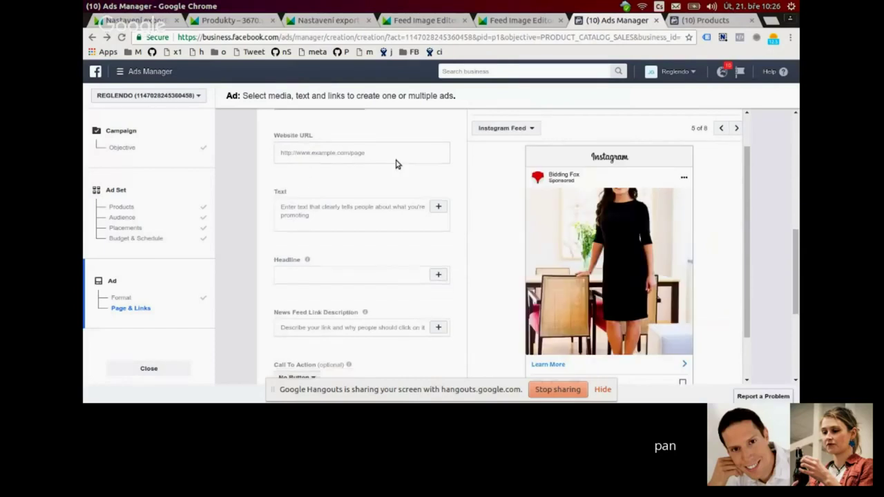
{"action": "scroll", "coordinate": [397, 164], "scroll_direction": "down", "scroll_amount": 2}
{"action": "scroll", "coordinate": [354, 188], "scroll_direction": "down", "scroll_amount": 3}
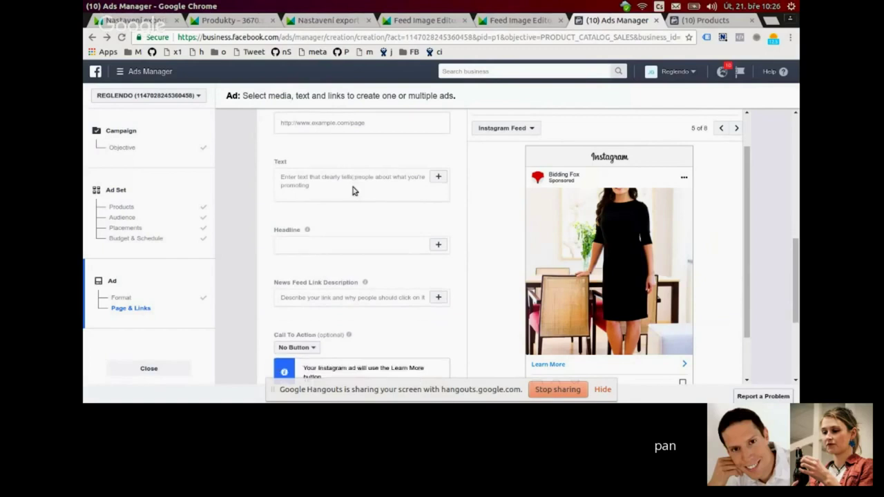
{"action": "scroll", "coordinate": [332, 235], "scroll_direction": "down", "scroll_amount": 2}
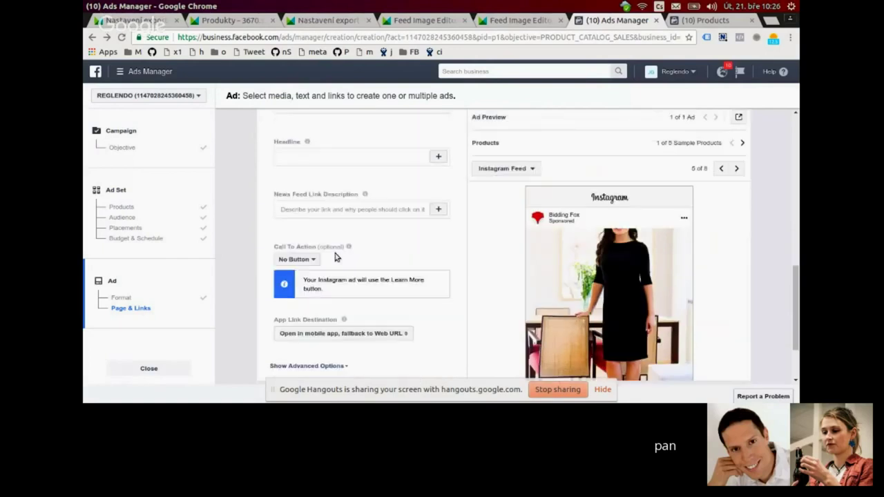
{"action": "scroll", "coordinate": [694, 292], "scroll_direction": "down", "scroll_amount": 3}
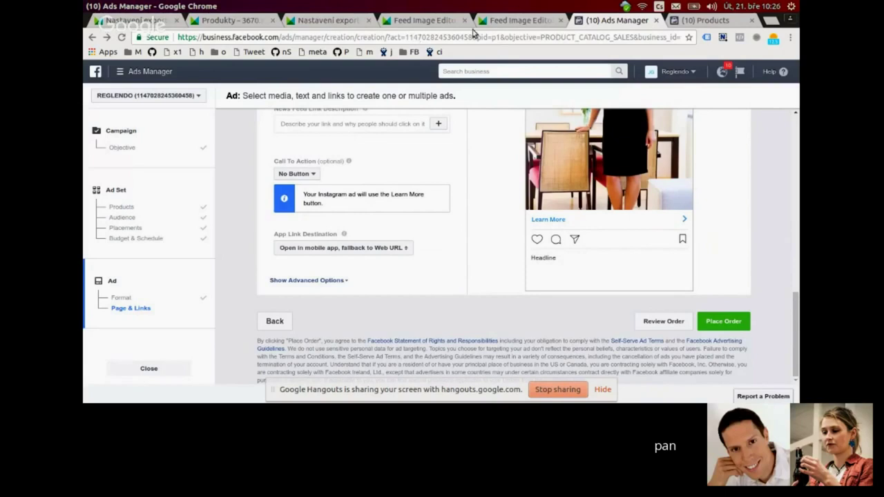
- Switch to Mergado and look over the Feed Image Editor's template list and its image previews
{"action": "left_click", "coordinate": [437, 26]}
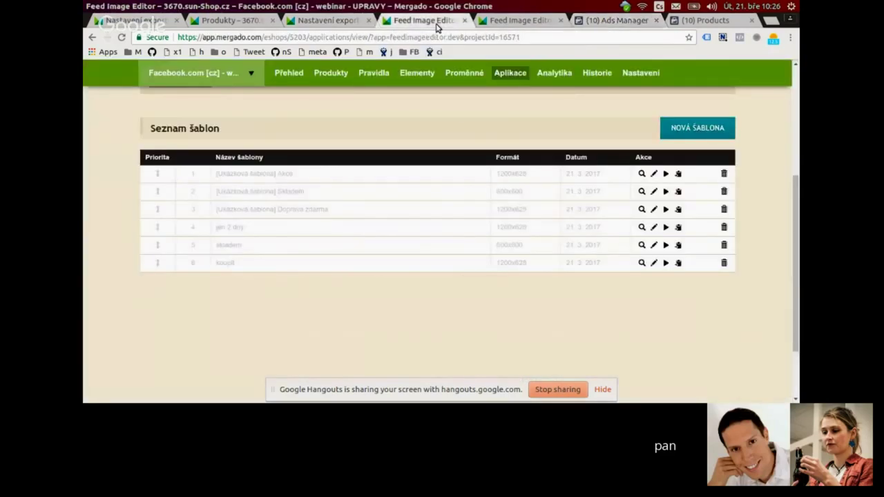
{"action": "scroll", "coordinate": [394, 132], "scroll_direction": "up", "scroll_amount": 3}
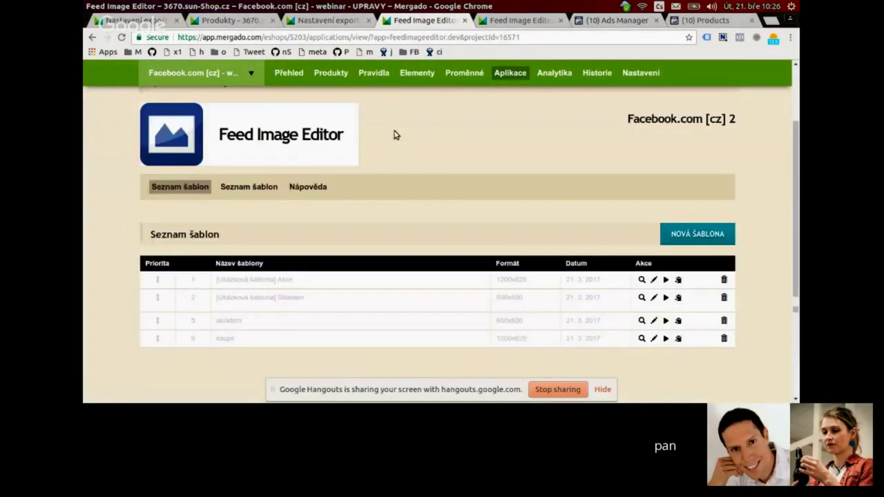
{"action": "scroll", "coordinate": [396, 135], "scroll_direction": "up", "scroll_amount": 2}
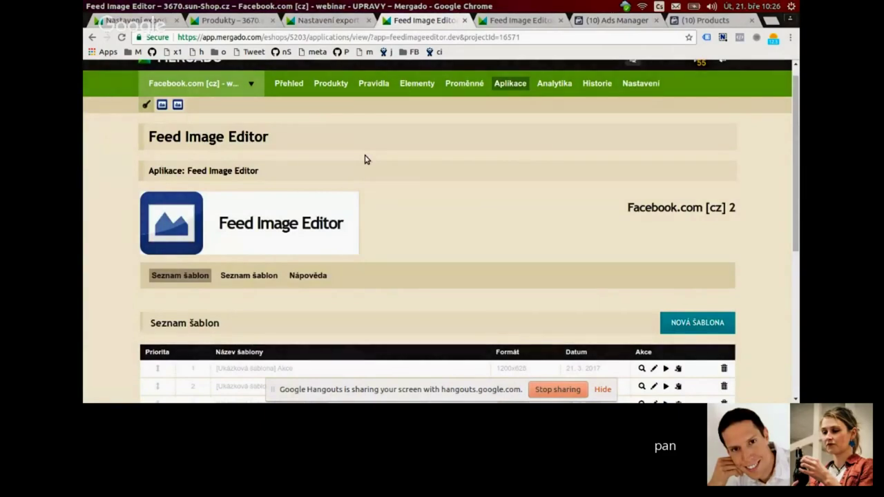
{"action": "left_click", "coordinate": [492, 21]}
{"action": "scroll", "coordinate": [281, 105], "scroll_direction": "up", "scroll_amount": 2}
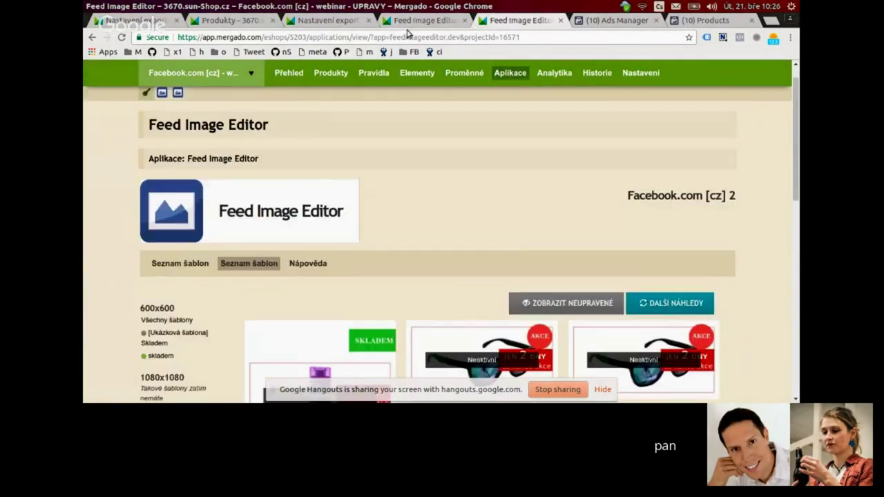
- Open the non-dev version of Feed Image Editor for the Facebook.com [cz] project and examine its list of image templates
{"action": "scroll", "coordinate": [281, 105], "scroll_direction": "up", "scroll_amount": 1}
{"action": "right_click", "coordinate": [169, 120]}
{"action": "left_click", "coordinate": [377, 147]}
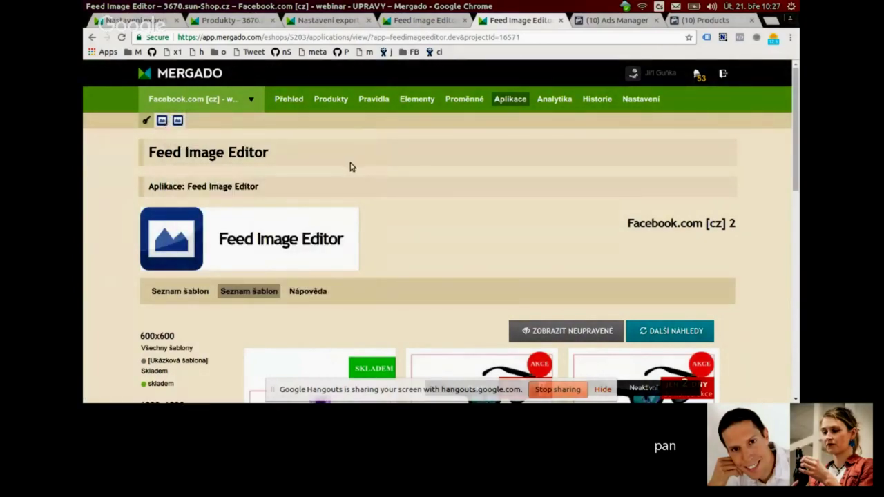
{"action": "left_click", "coordinate": [162, 121]}
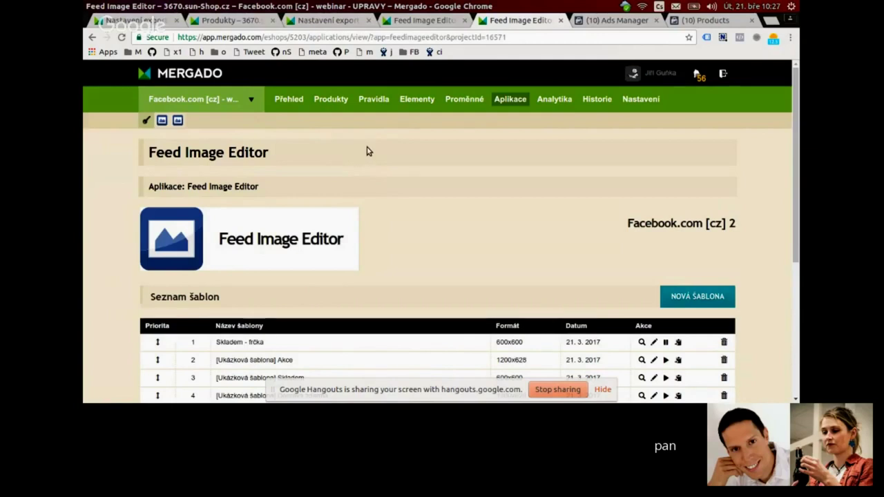
{"action": "scroll", "coordinate": [367, 151], "scroll_direction": "down", "scroll_amount": 1}
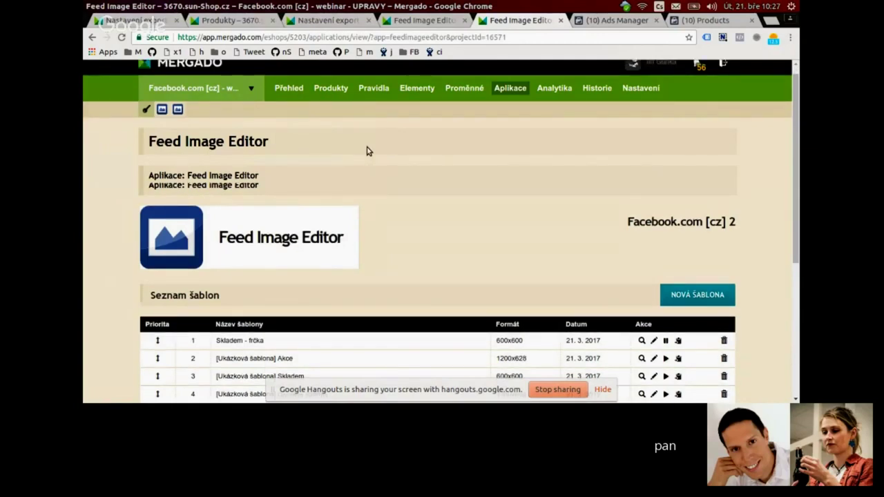
{"action": "scroll", "coordinate": [366, 151], "scroll_direction": "down", "scroll_amount": 3}
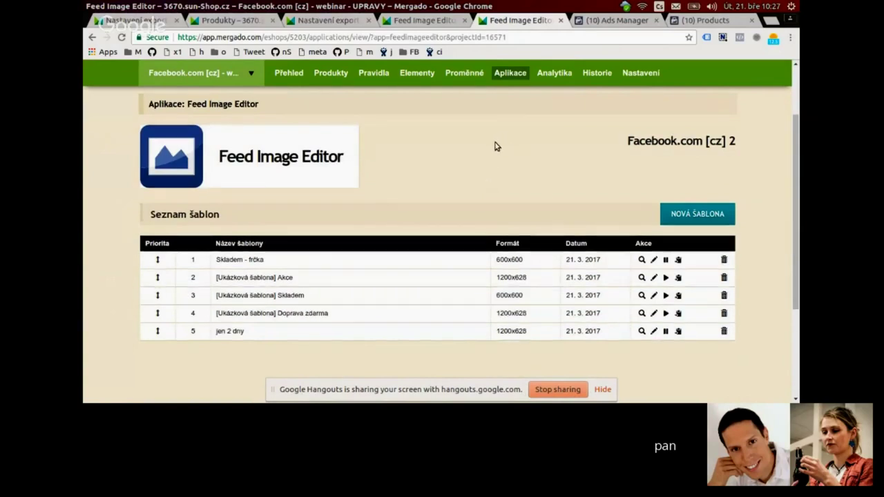
{"action": "scroll", "coordinate": [494, 147], "scroll_direction": "up", "scroll_amount": 2}
{"action": "scroll", "coordinate": [484, 152], "scroll_direction": "down", "scroll_amount": 1}
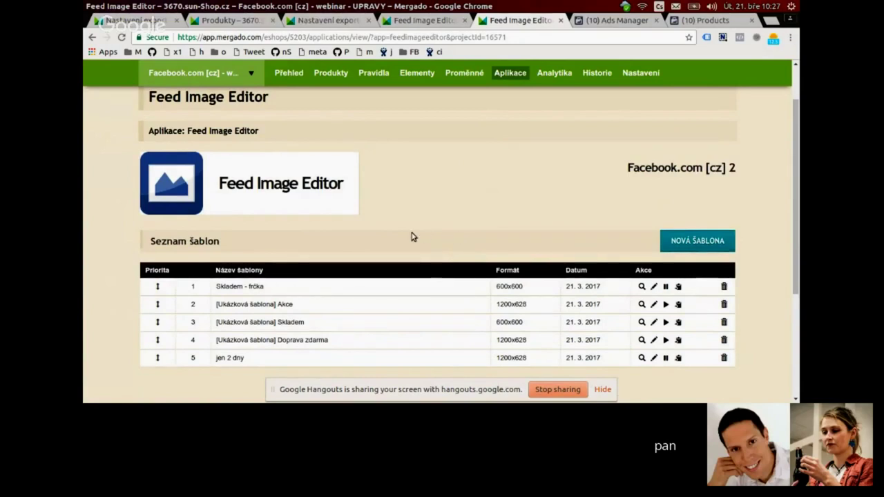
{"action": "scroll", "coordinate": [394, 235], "scroll_direction": "down", "scroll_amount": 1}
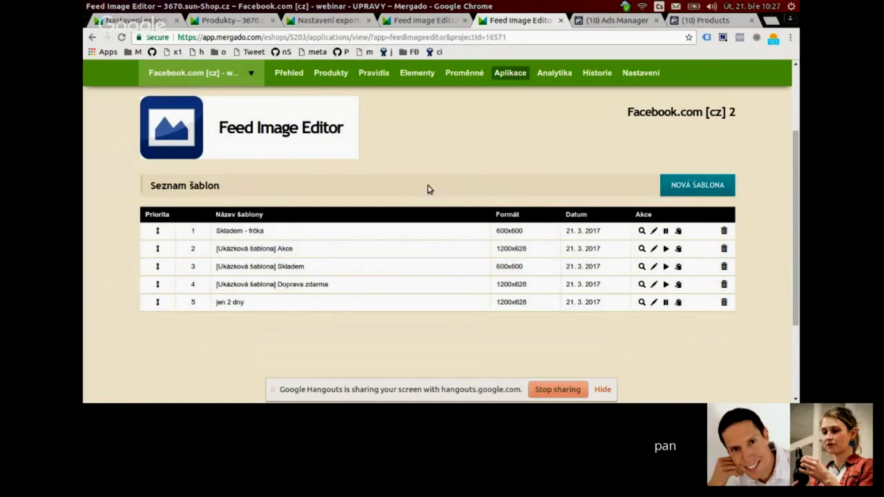
- Create a new image template applied to the Skladem product selection and proceed to its format settings
{"action": "left_click", "coordinate": [688, 187]}
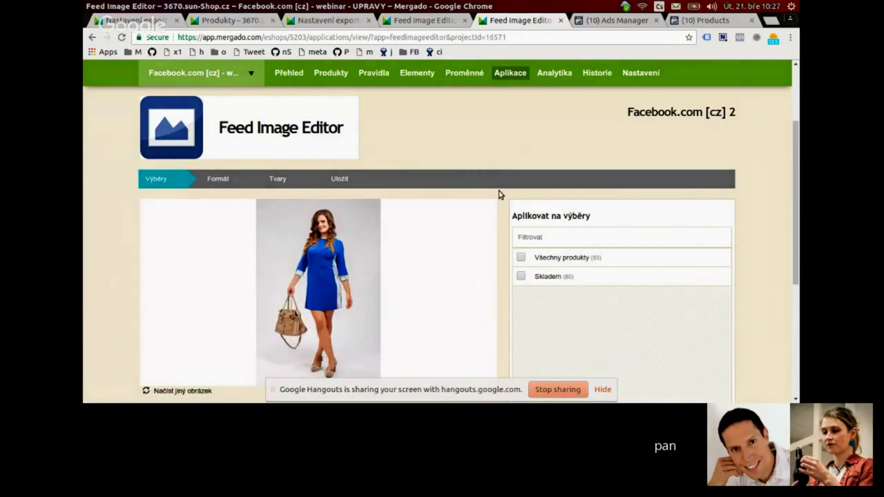
{"action": "scroll", "coordinate": [359, 185], "scroll_direction": "down", "scroll_amount": 2}
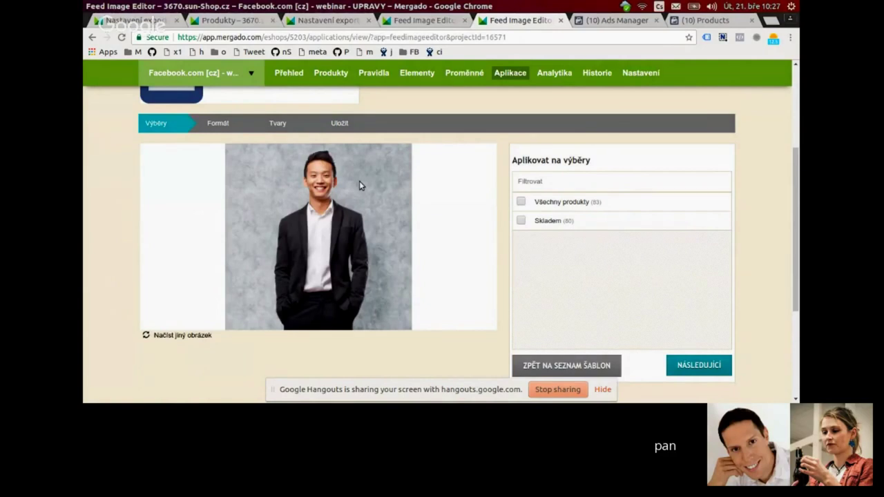
{"action": "left_click", "coordinate": [522, 221]}
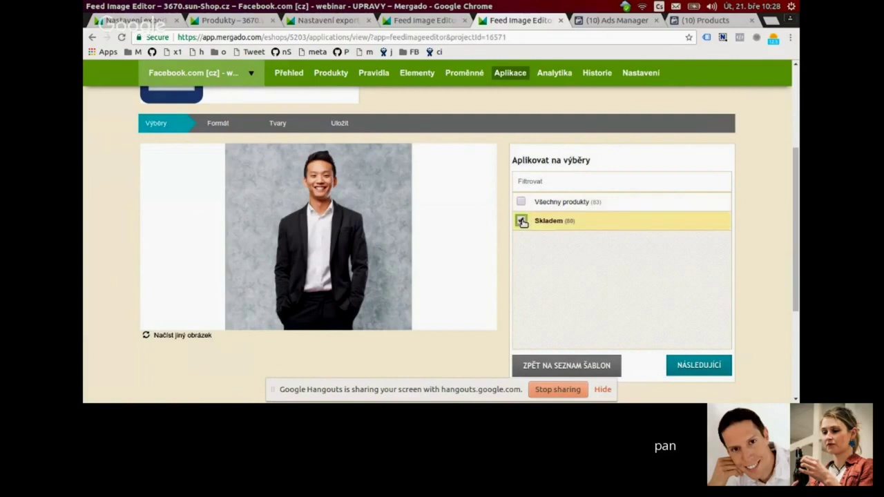
{"action": "left_click", "coordinate": [673, 364]}
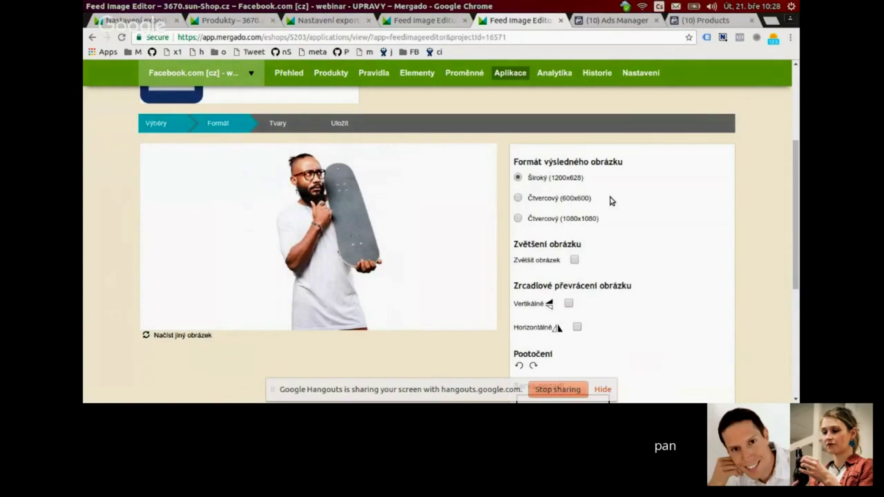
- Set the resulting image format to Čtvercový (600x600) and look over the remaining format options
{"action": "scroll", "coordinate": [611, 201], "scroll_direction": "down", "scroll_amount": 2}
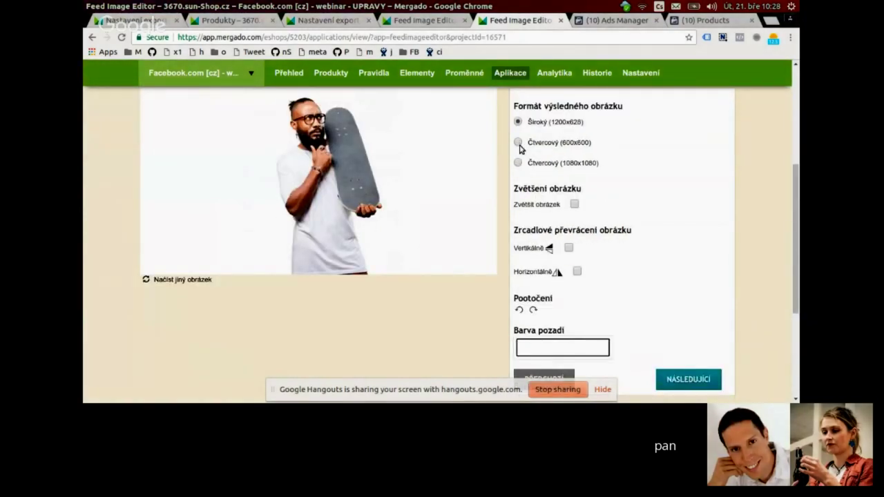
{"action": "left_click", "coordinate": [518, 143]}
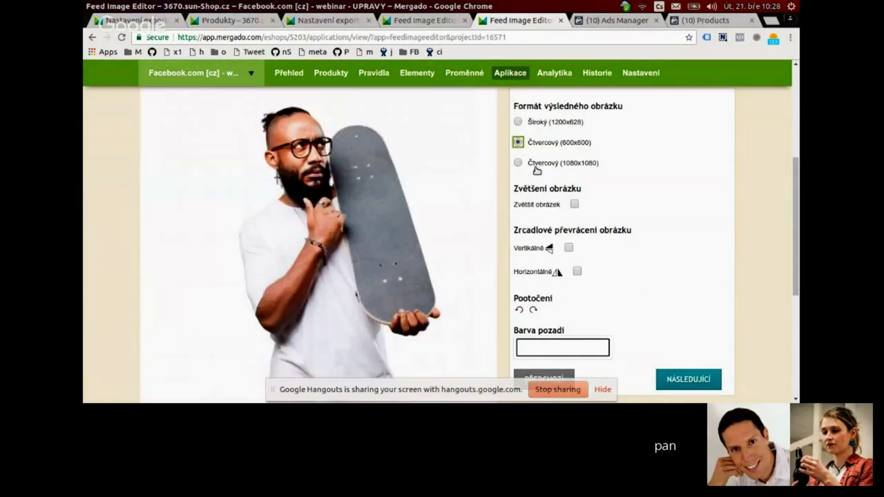
{"action": "scroll", "coordinate": [539, 168], "scroll_direction": "down", "scroll_amount": 1}
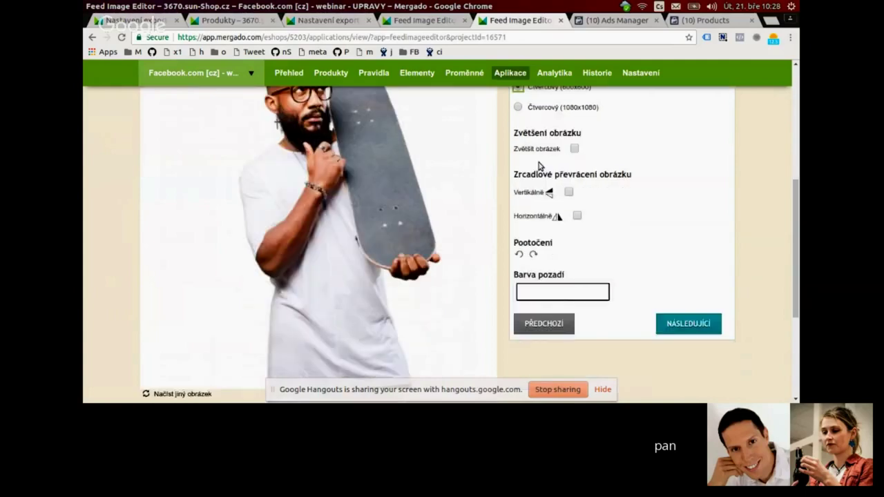
{"action": "scroll", "coordinate": [430, 174], "scroll_direction": "up", "scroll_amount": 1}
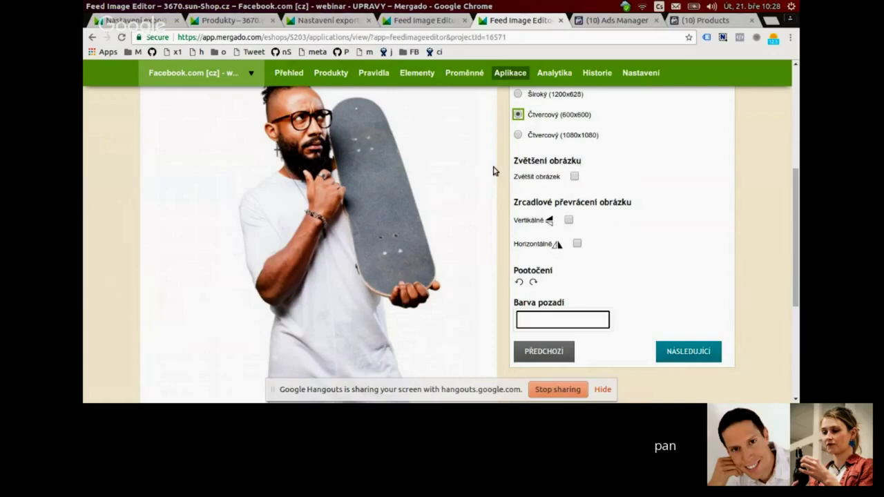
{"action": "scroll", "coordinate": [495, 168], "scroll_direction": "down", "scroll_amount": 2}
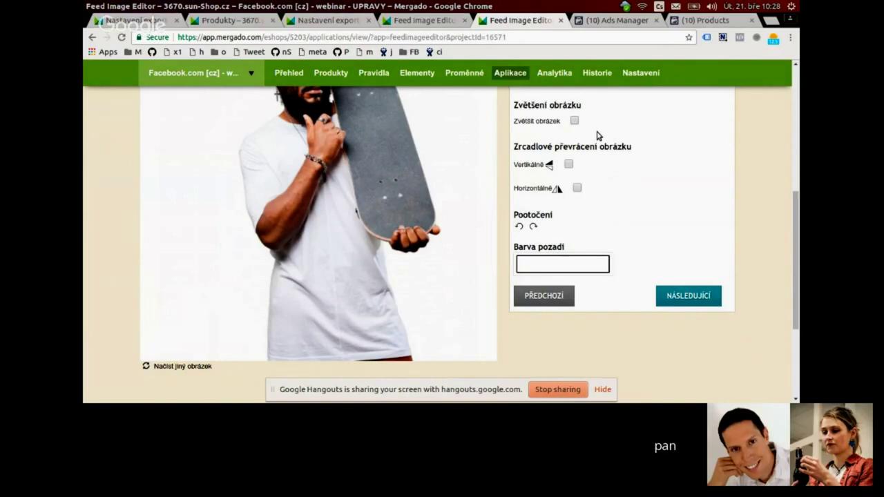
- Try mirroring the image vertically, then horizontally, switching each flip off again
{"action": "scroll", "coordinate": [599, 138], "scroll_direction": "up", "scroll_amount": 1}
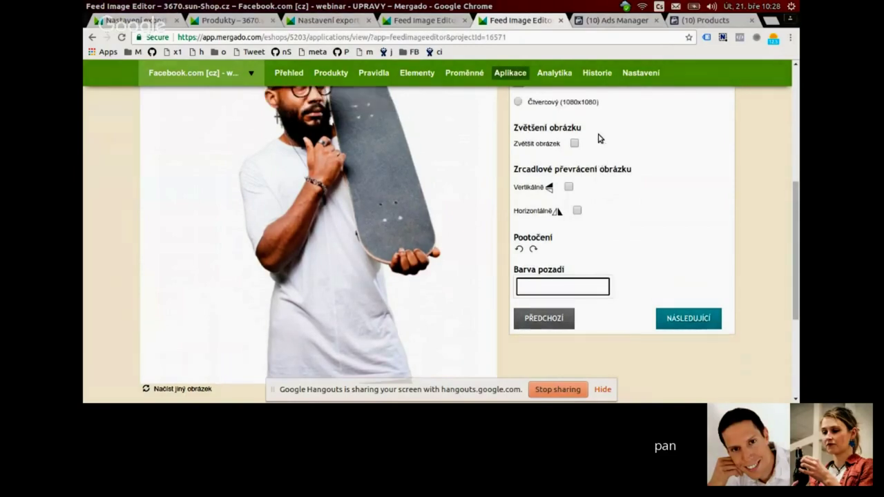
{"action": "scroll", "coordinate": [600, 139], "scroll_direction": "up", "scroll_amount": 1}
{"action": "left_click", "coordinate": [568, 221]}
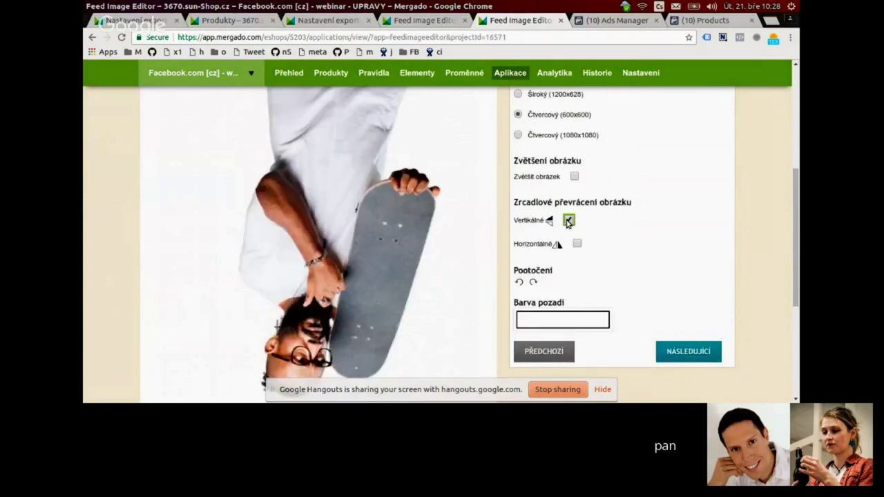
{"action": "left_click", "coordinate": [568, 221]}
{"action": "left_click", "coordinate": [578, 243]}
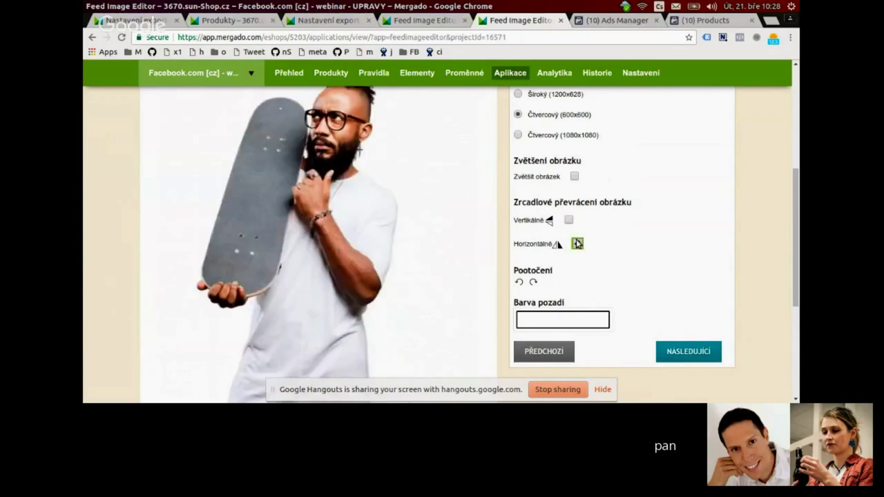
{"action": "left_click", "coordinate": [578, 243]}
- Try rotating the image to the right, then rotate it back to its upright orientation
{"action": "scroll", "coordinate": [577, 234], "scroll_direction": "down", "scroll_amount": 2}
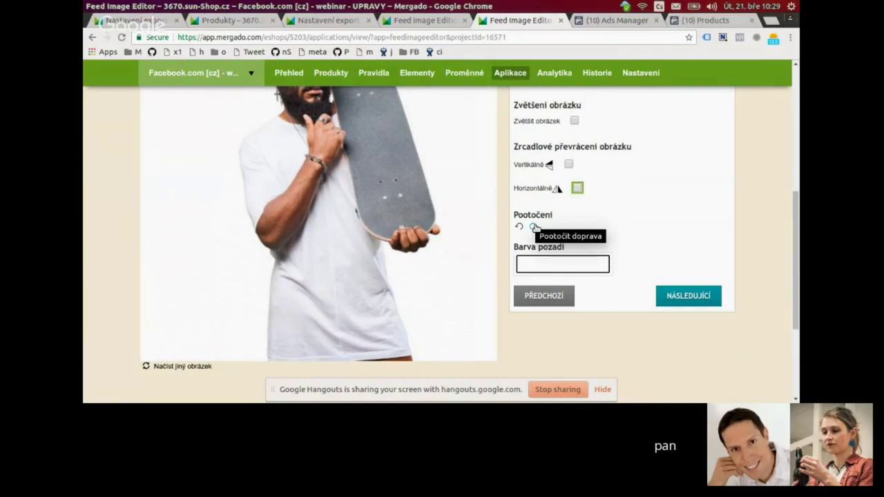
{"action": "left_click", "coordinate": [534, 227]}
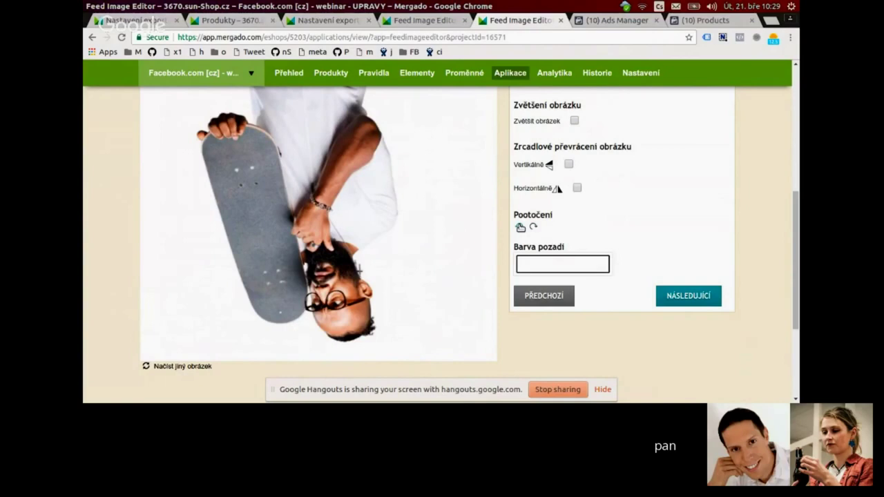
{"action": "left_click", "coordinate": [520, 227]}
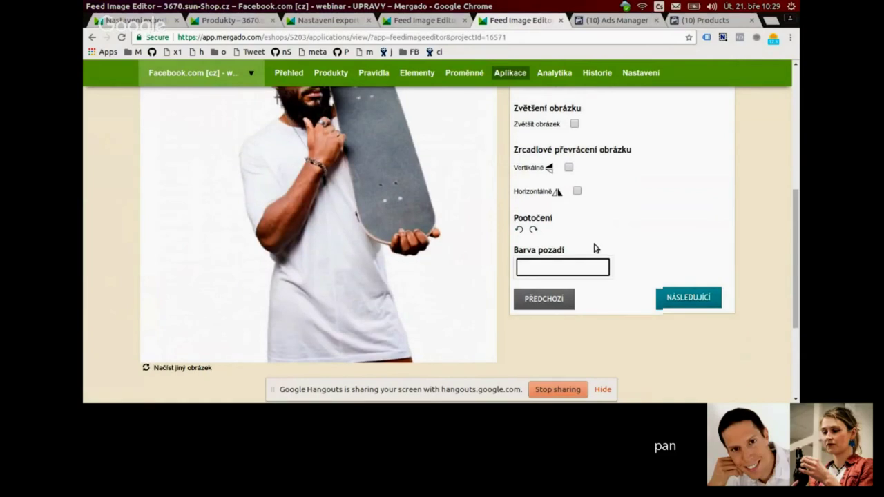
- Try a light grey #D4D4D4 background colour for the image, then restore white
{"action": "scroll", "coordinate": [583, 295], "scroll_direction": "up", "scroll_amount": 1}
{"action": "left_click", "coordinate": [584, 296]}
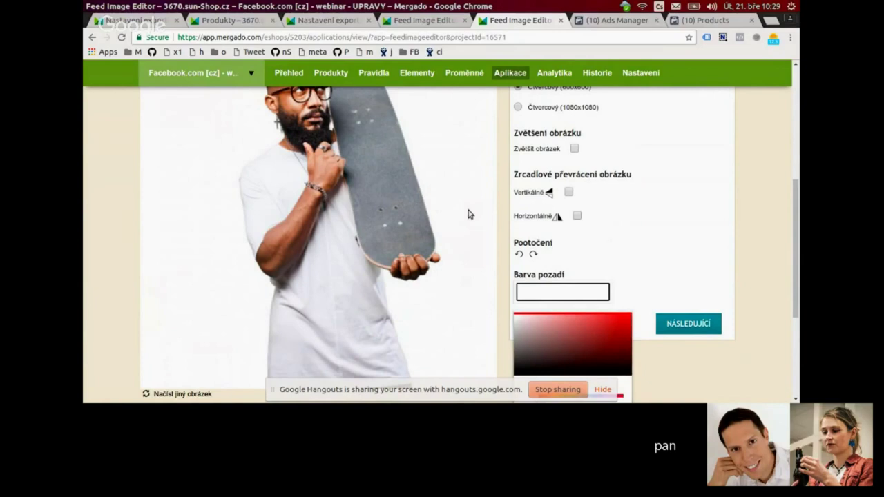
{"action": "scroll", "coordinate": [507, 247], "scroll_direction": "down", "scroll_amount": 1}
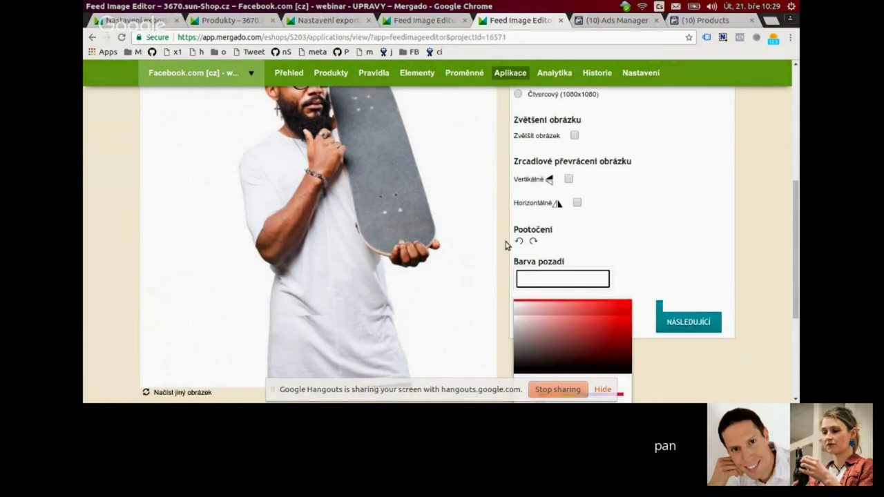
{"action": "scroll", "coordinate": [506, 245], "scroll_direction": "down", "scroll_amount": 1}
{"action": "left_click", "coordinate": [517, 268]}
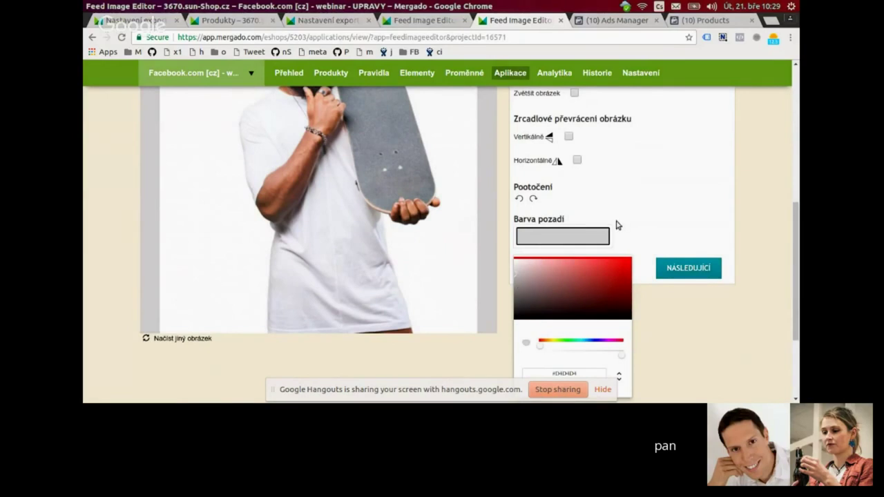
{"action": "left_click", "coordinate": [517, 265]}
{"action": "left_click", "coordinate": [675, 268]}
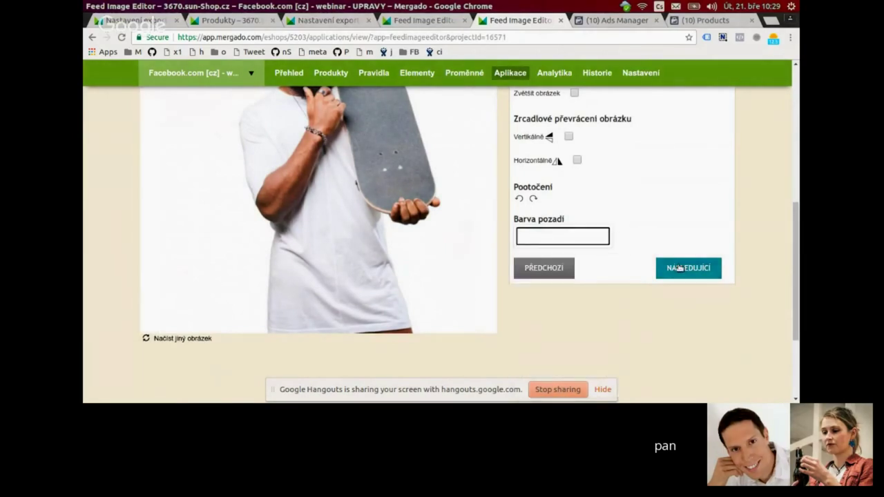
- Proceed to the template's shapes and add a rectangle with text to the image
{"action": "left_click", "coordinate": [674, 268]}
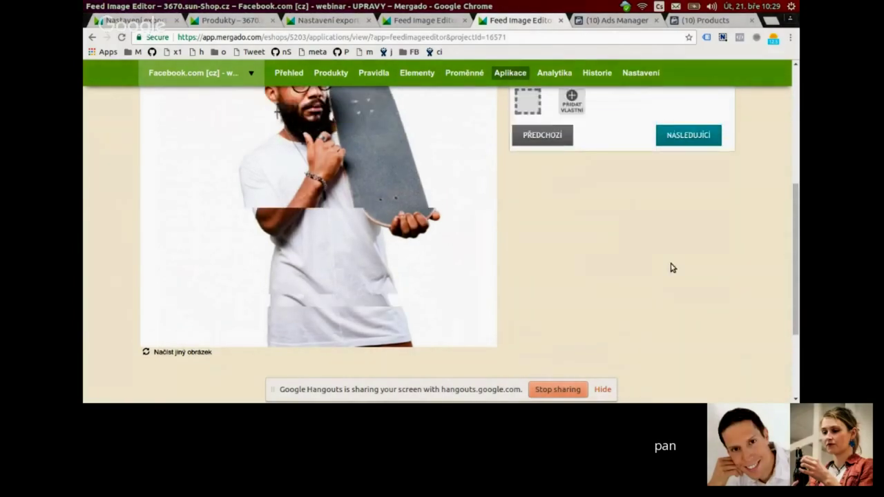
{"action": "scroll", "coordinate": [663, 259], "scroll_direction": "up", "scroll_amount": 3}
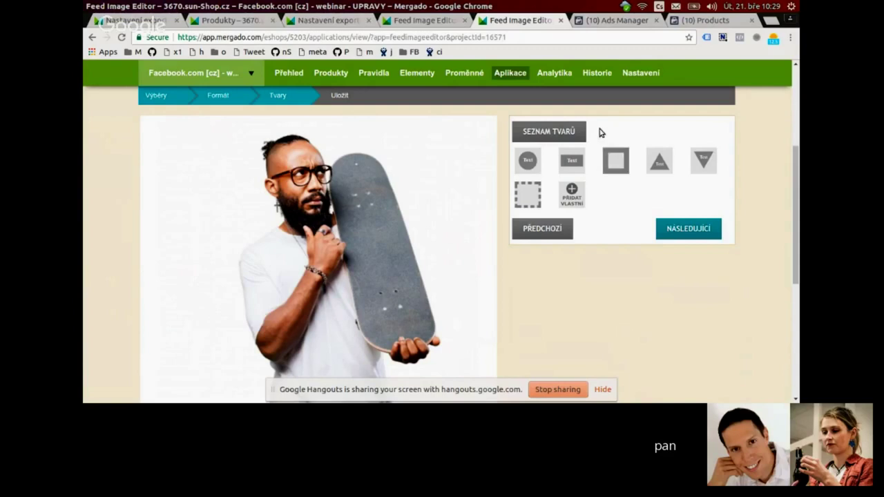
{"action": "left_click", "coordinate": [573, 161]}
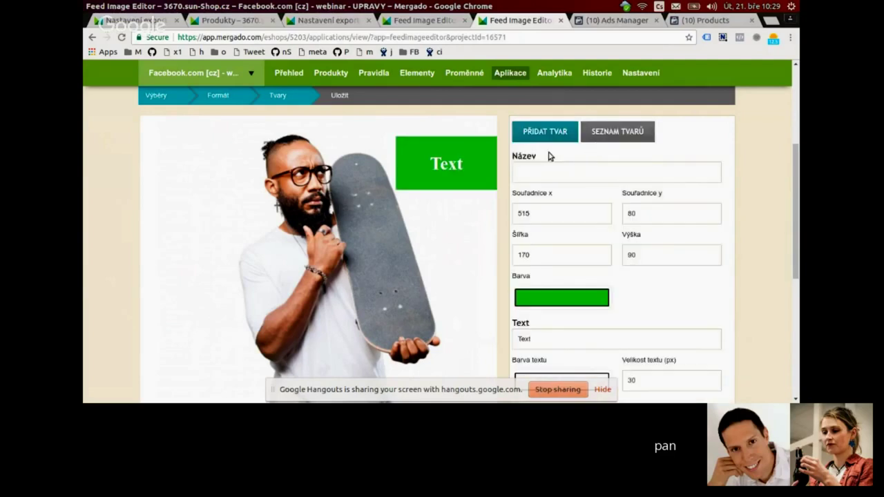
- Set the rectangle's text to SKLADEM and its width to 200
{"action": "scroll", "coordinate": [548, 219], "scroll_direction": "down", "scroll_amount": 1}
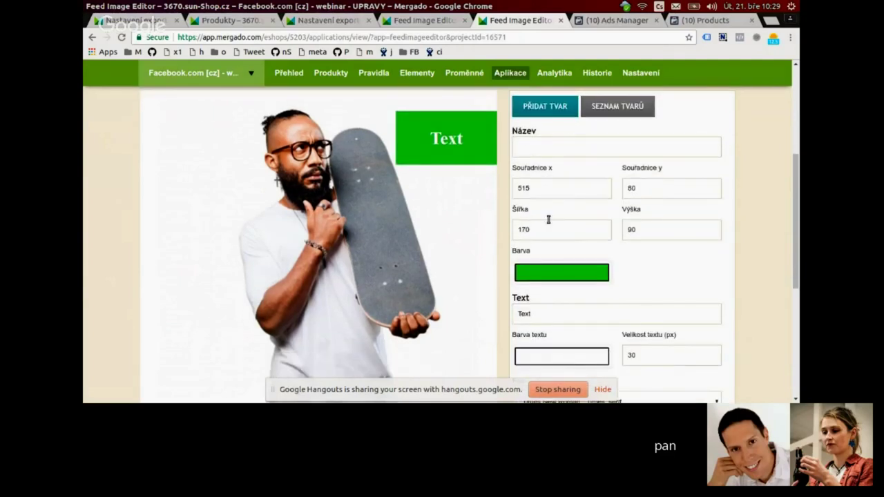
{"action": "scroll", "coordinate": [539, 255], "scroll_direction": "down", "scroll_amount": 1}
{"action": "left_click", "coordinate": [541, 268]}
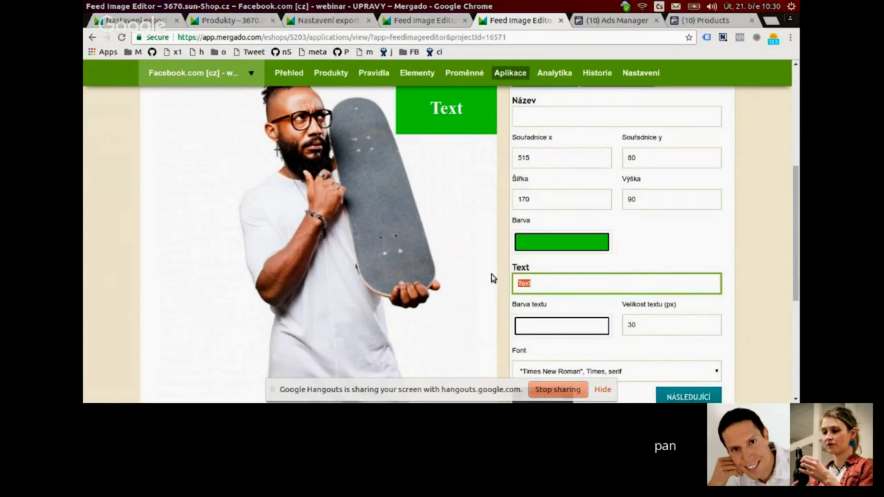
{"action": "type", "text": "SK"}
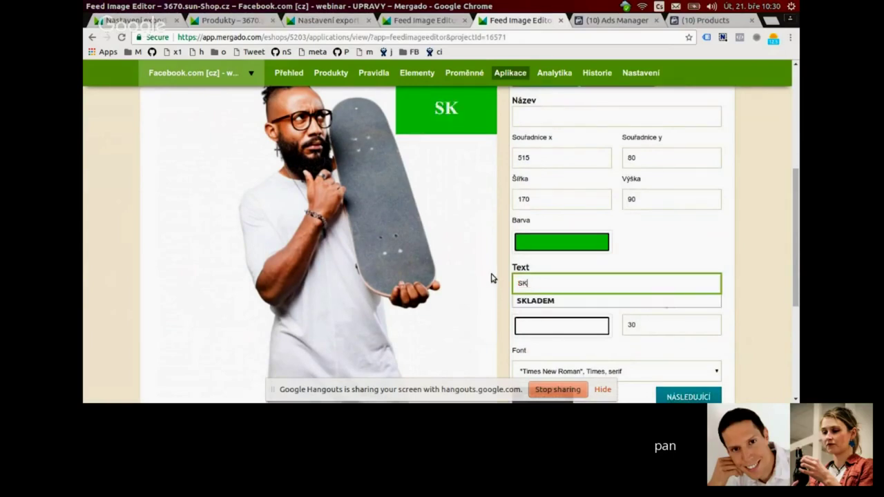
{"action": "type", "text": "LADEM"}
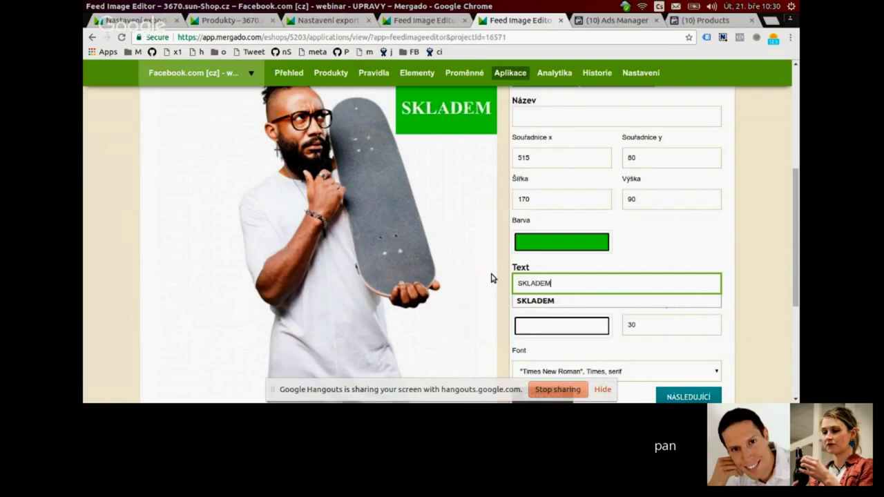
{"action": "left_click_drag", "start_coordinate": [552, 199], "coordinate": [504, 198]}
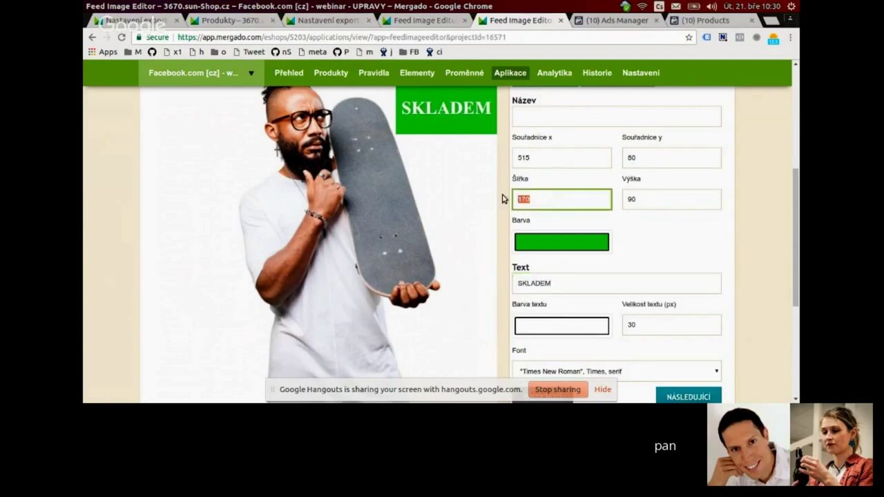
{"action": "type", "text": "200"}
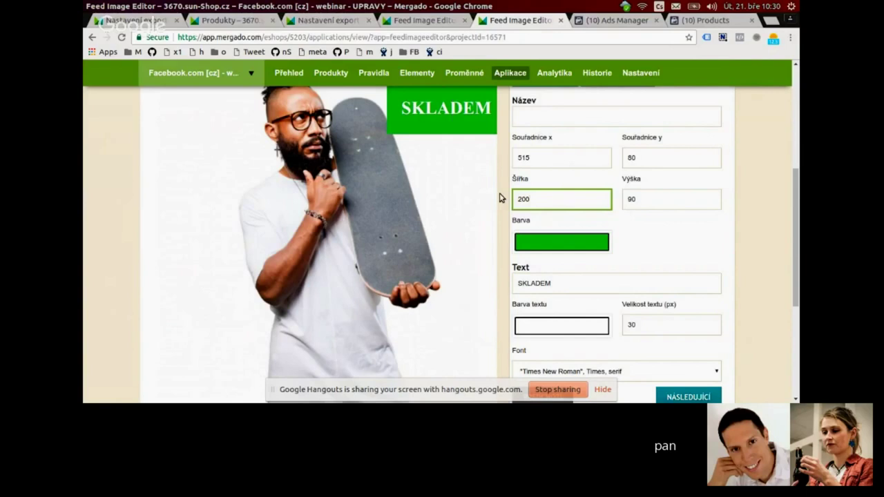
- Change the SKLADEM label's font to 'Roboto', sans-serif
{"action": "scroll", "coordinate": [549, 264], "scroll_direction": "up", "scroll_amount": 1}
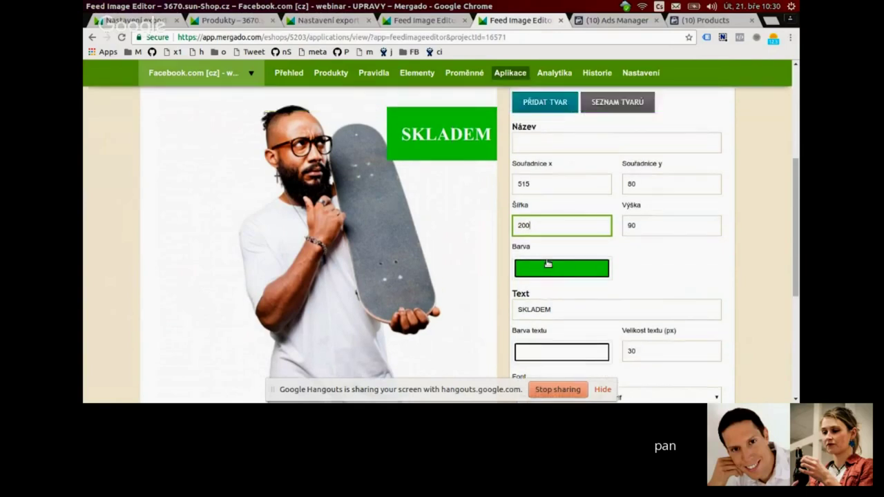
{"action": "scroll", "coordinate": [548, 264], "scroll_direction": "down", "scroll_amount": 2}
{"action": "left_click", "coordinate": [549, 343]}
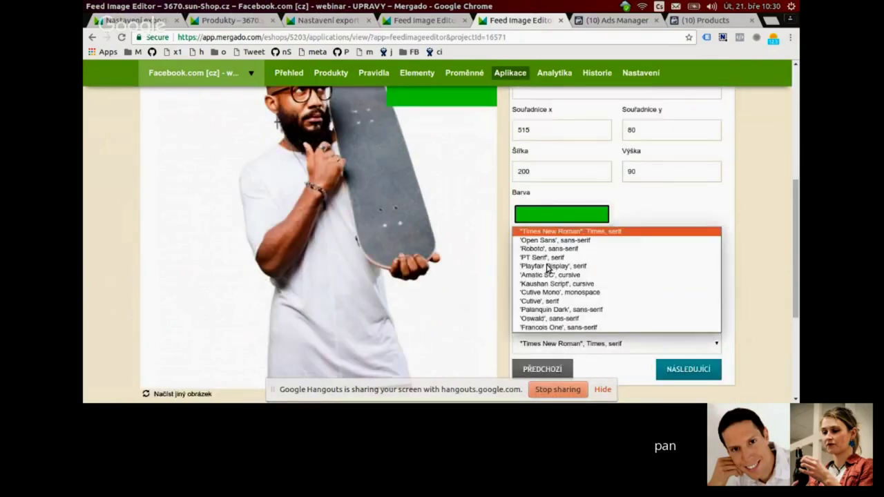
{"action": "left_click", "coordinate": [528, 250]}
- Move the SKLADEM label to the image's left edge, at about x 101, y 150
{"action": "scroll", "coordinate": [508, 281], "scroll_direction": "up", "scroll_amount": 1}
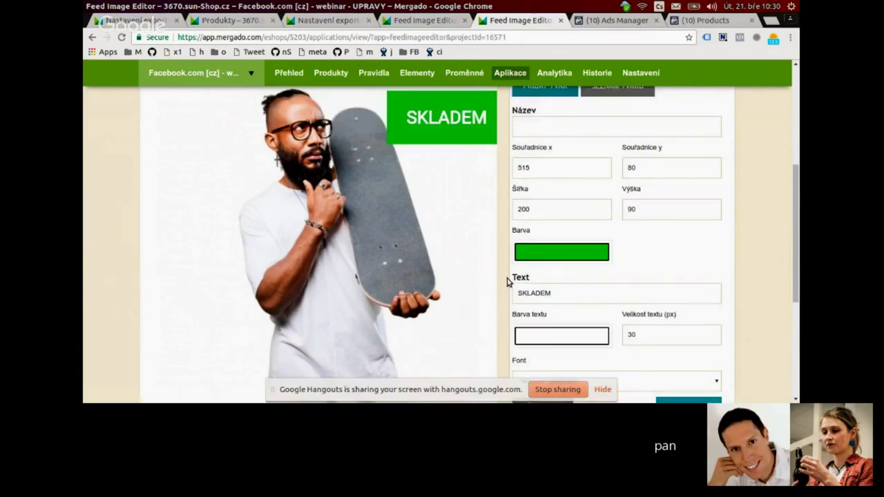
{"action": "scroll", "coordinate": [508, 281], "scroll_direction": "up", "scroll_amount": 1}
{"action": "left_click_drag", "start_coordinate": [446, 182], "coordinate": [202, 223]}
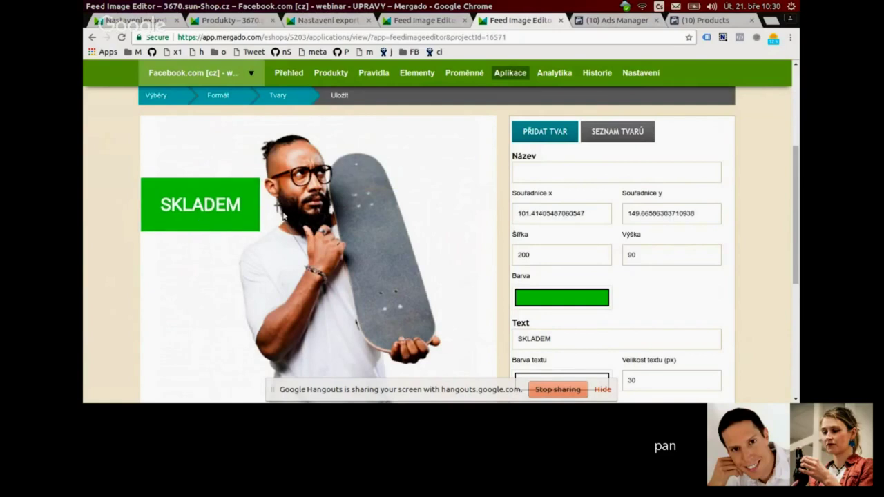
- Move the SKLADEM label to the image's upper right corner, at about x 498, y 59
{"action": "scroll", "coordinate": [284, 215], "scroll_direction": "down", "scroll_amount": 1}
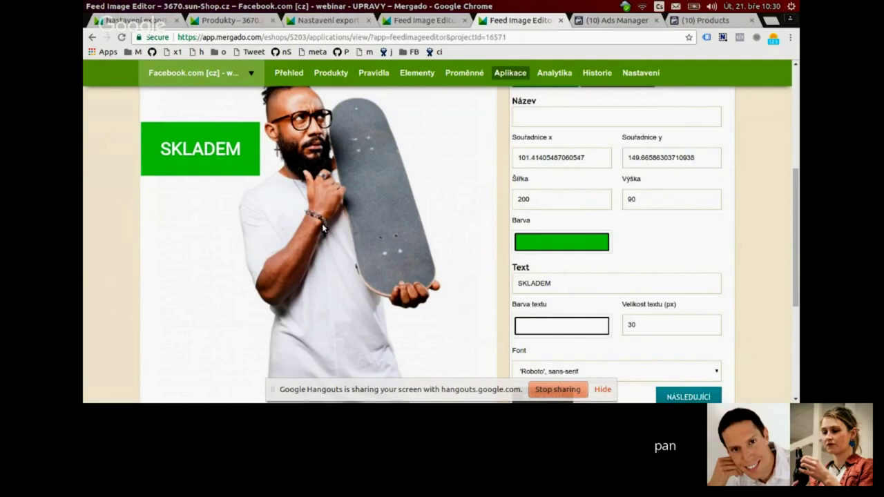
{"action": "scroll", "coordinate": [323, 228], "scroll_direction": "up", "scroll_amount": 1}
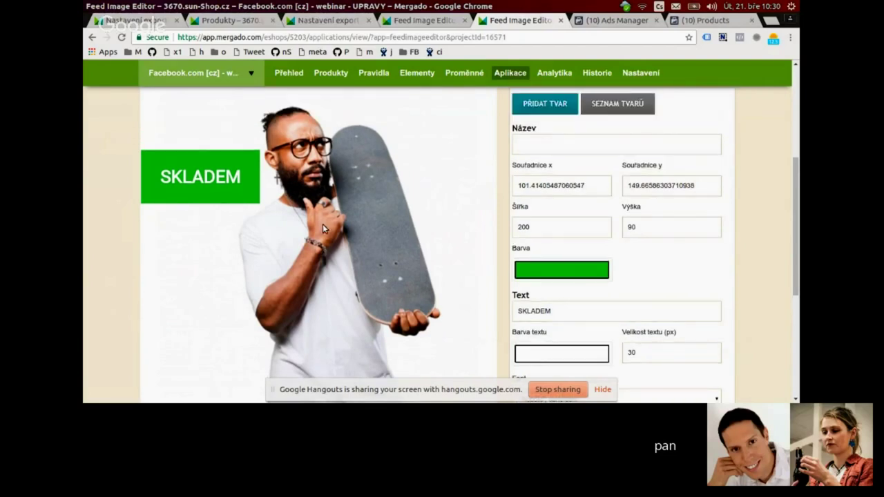
{"action": "scroll", "coordinate": [323, 223], "scroll_direction": "up", "scroll_amount": 1}
{"action": "left_click_drag", "start_coordinate": [254, 201], "coordinate": [433, 150]}
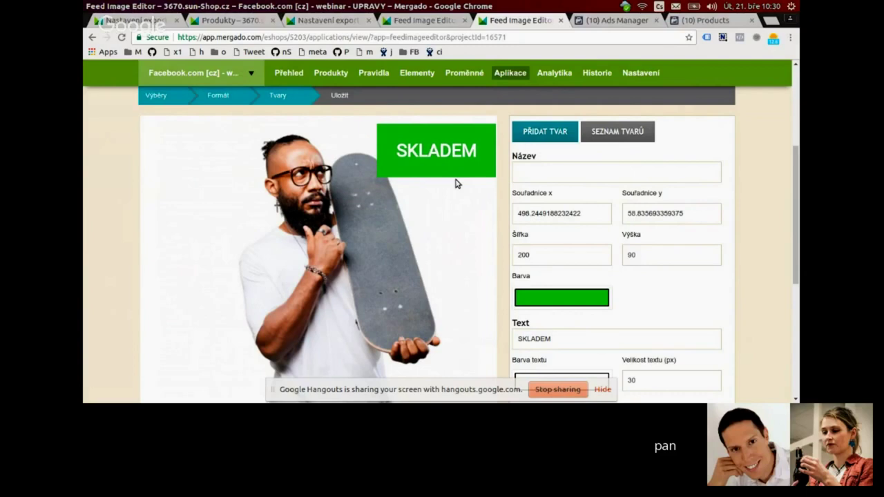
- Open the colour picker for the SKLADEM label's fill colour
{"action": "scroll", "coordinate": [455, 183], "scroll_direction": "down", "scroll_amount": 1}
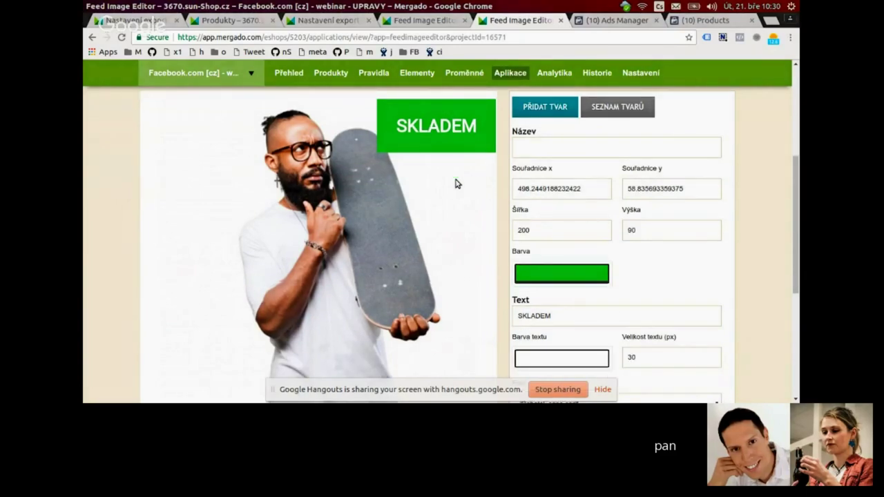
{"action": "scroll", "coordinate": [456, 183], "scroll_direction": "down", "scroll_amount": 2}
{"action": "left_click", "coordinate": [561, 214]}
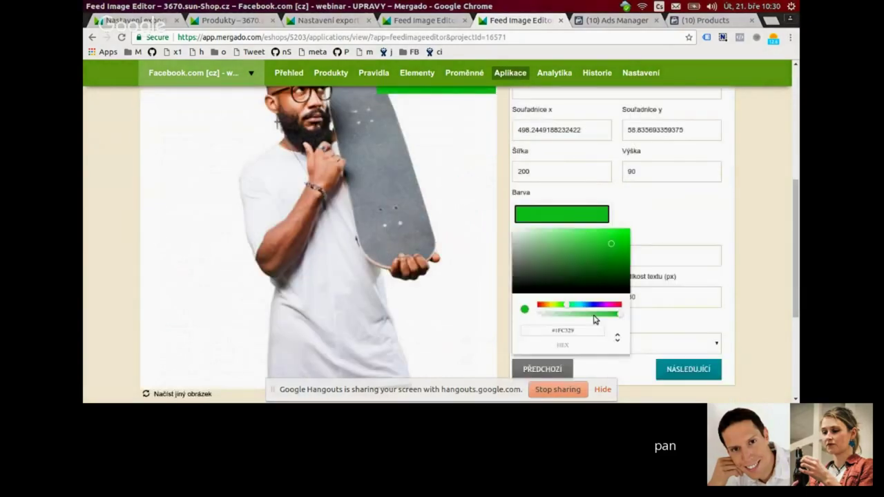
- Name the green SKLADEM label shape Skladem
{"action": "scroll", "coordinate": [573, 228], "scroll_direction": "up", "scroll_amount": 2}
{"action": "left_click", "coordinate": [554, 143]}
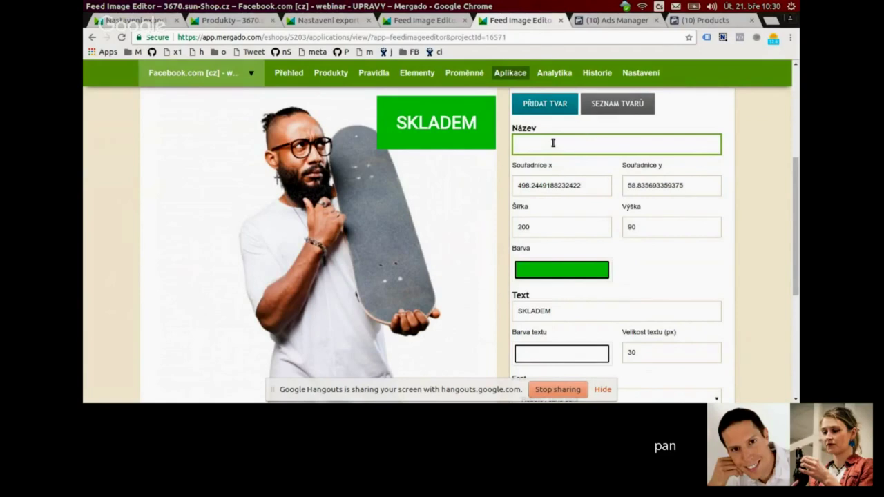
{"action": "type", "text": "Skla"}
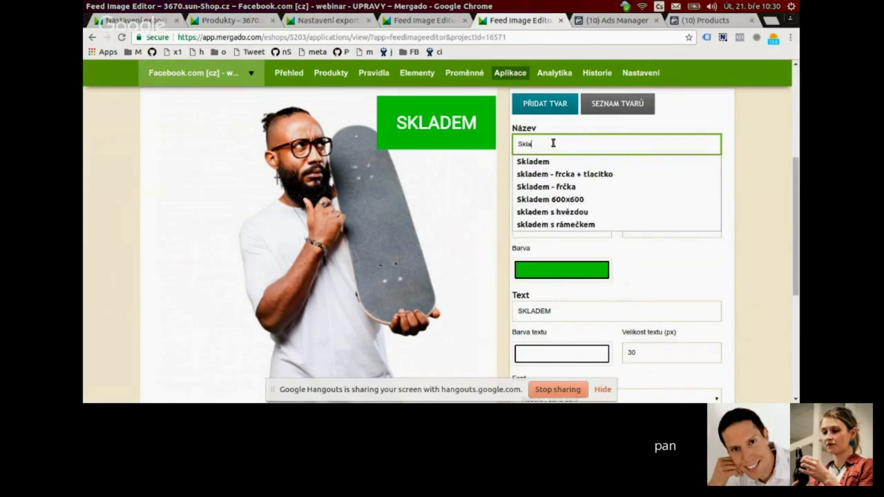
{"action": "type", "text": "dem"}
{"action": "left_click", "coordinate": [735, 127]}
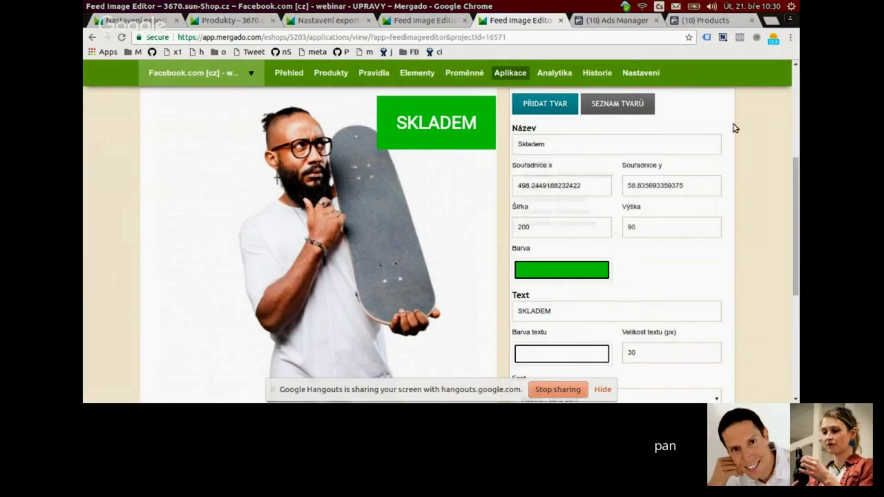
- Add a second rectangle with text to the image and display it in the list of shapes
{"action": "left_click", "coordinate": [624, 111]}
{"action": "left_click", "coordinate": [552, 106]}
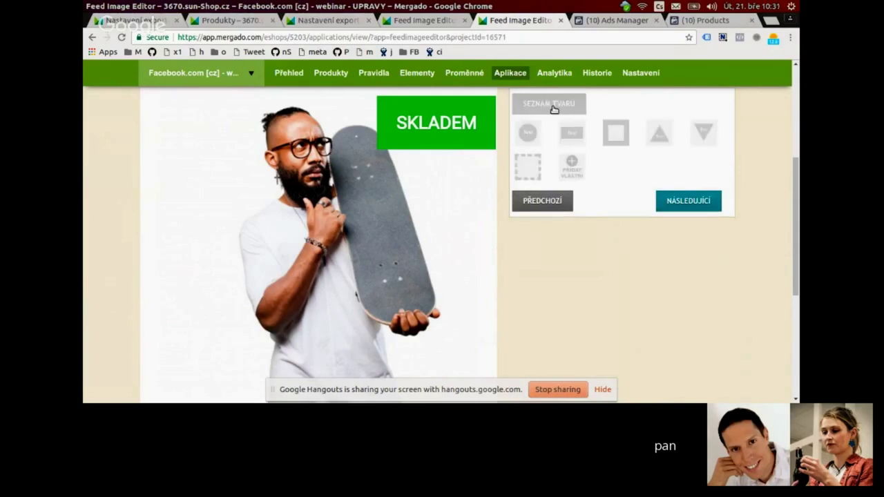
{"action": "left_click", "coordinate": [572, 133]}
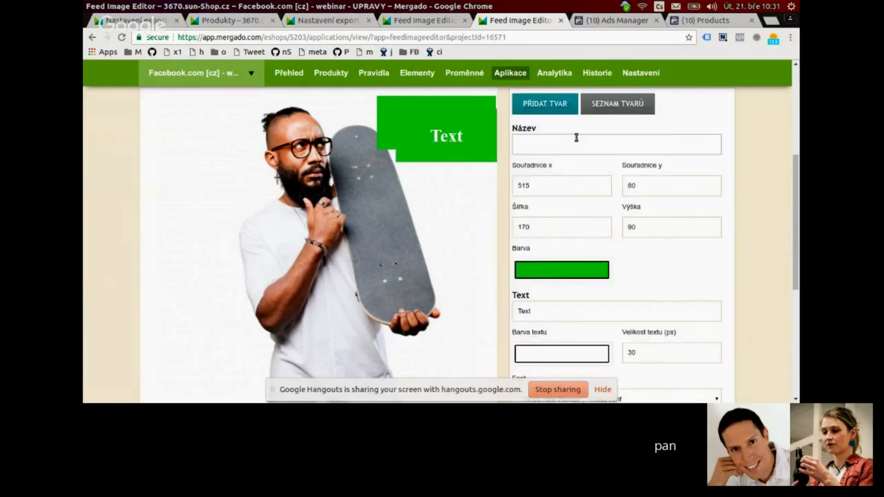
{"action": "left_click", "coordinate": [617, 104]}
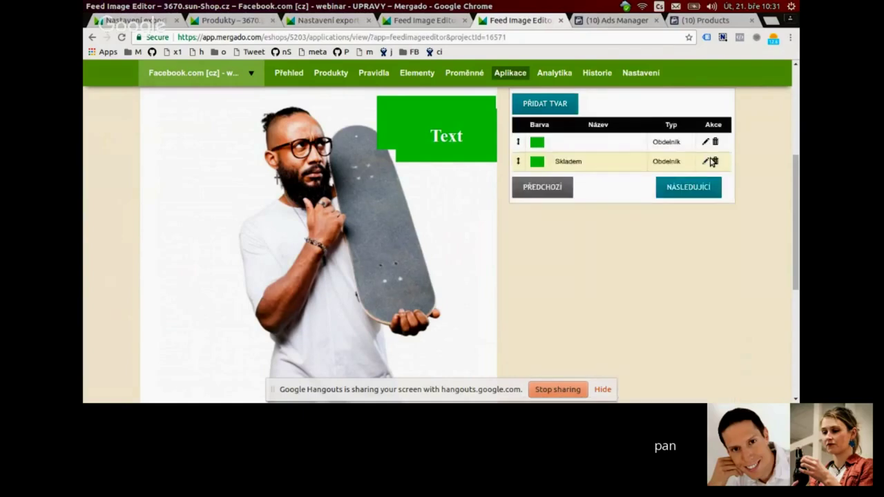
- Save the template under the name Skladem and move it to priority 1 in the template list
{"action": "scroll", "coordinate": [620, 172], "scroll_direction": "down", "scroll_amount": 3}
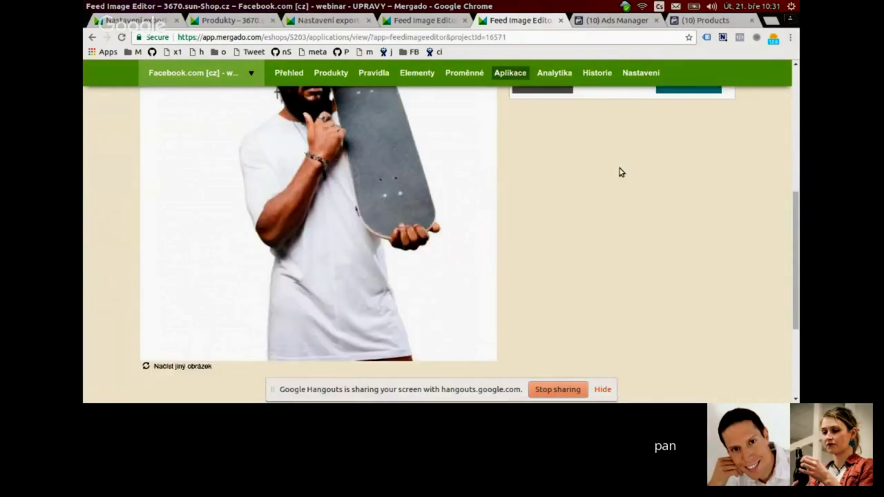
{"action": "scroll", "coordinate": [620, 172], "scroll_direction": "down", "scroll_amount": 3}
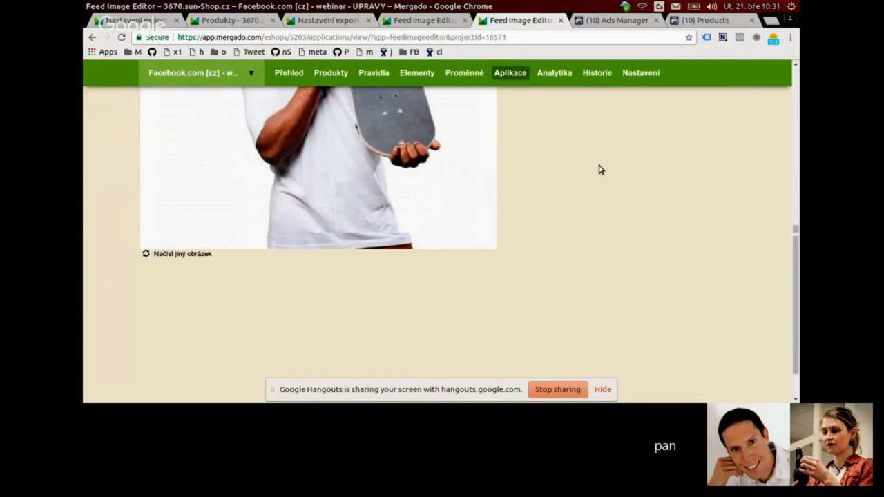
{"action": "scroll", "coordinate": [661, 168], "scroll_direction": "up", "scroll_amount": 5}
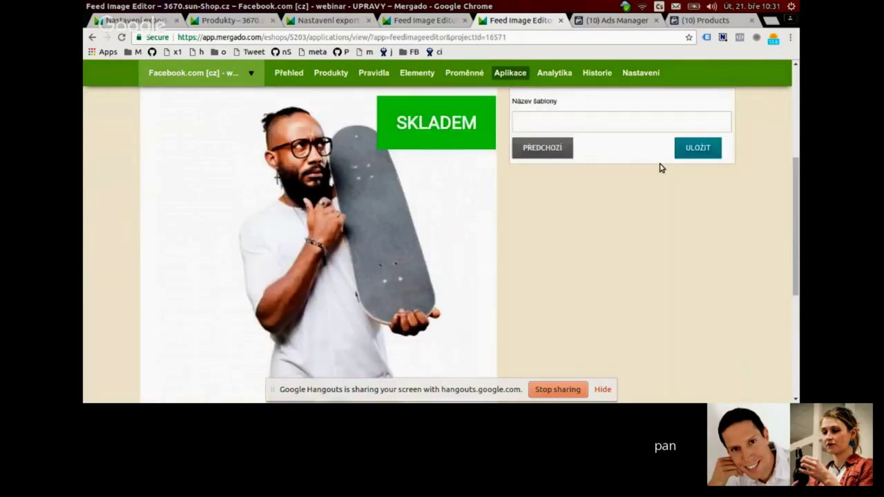
{"action": "scroll", "coordinate": [622, 183], "scroll_direction": "up", "scroll_amount": 2}
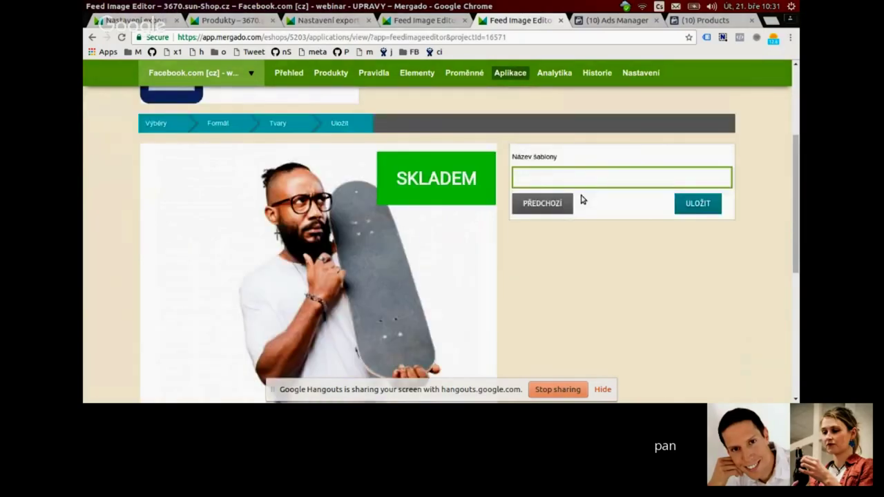
{"action": "type", "text": "Skladem"}
{"action": "left_click", "coordinate": [697, 202]}
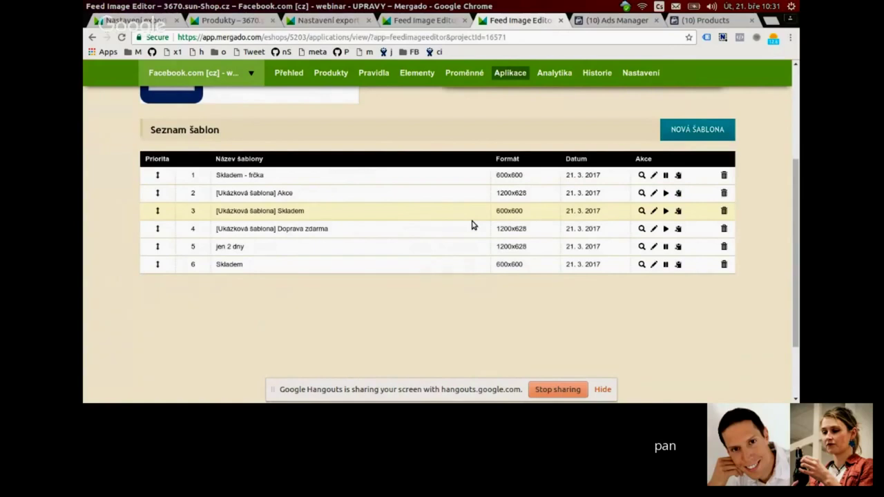
{"action": "scroll", "coordinate": [473, 225], "scroll_direction": "down", "scroll_amount": 1}
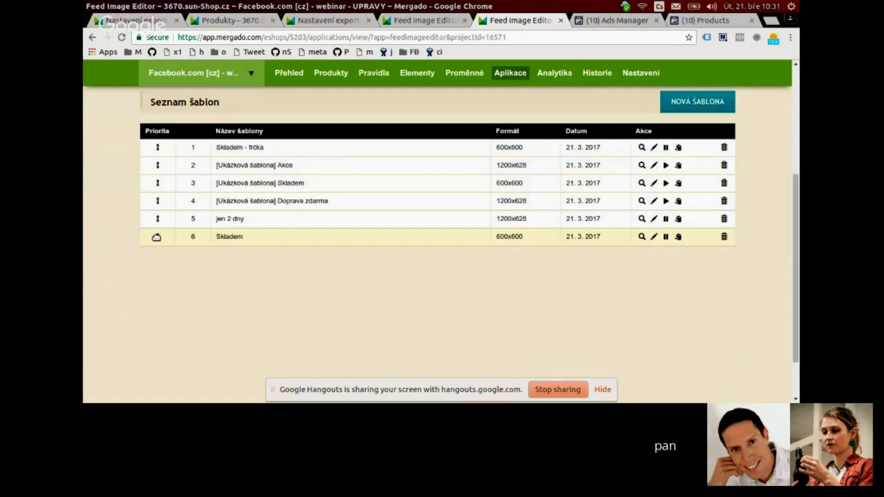
{"action": "left_click_drag", "start_coordinate": [156, 237], "coordinate": [160, 148]}
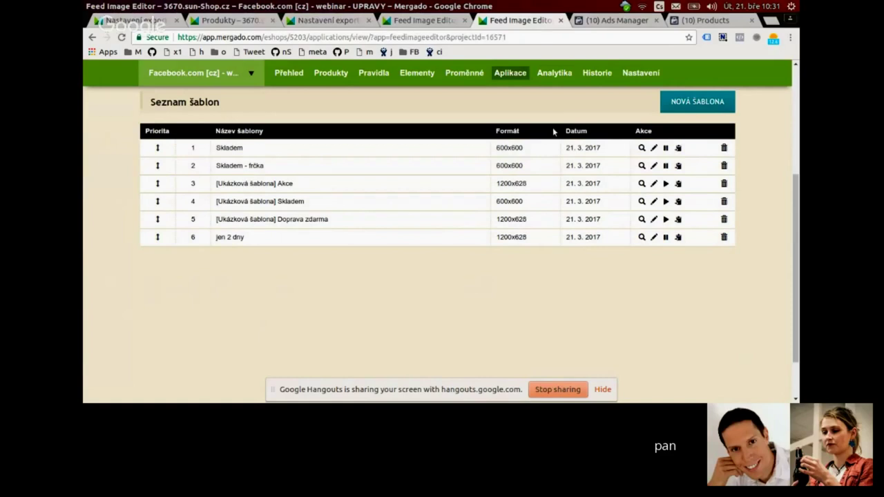
- Start a new template and apply it to the Všechny produkty selection
{"action": "scroll", "coordinate": [574, 132], "scroll_direction": "up", "scroll_amount": 1}
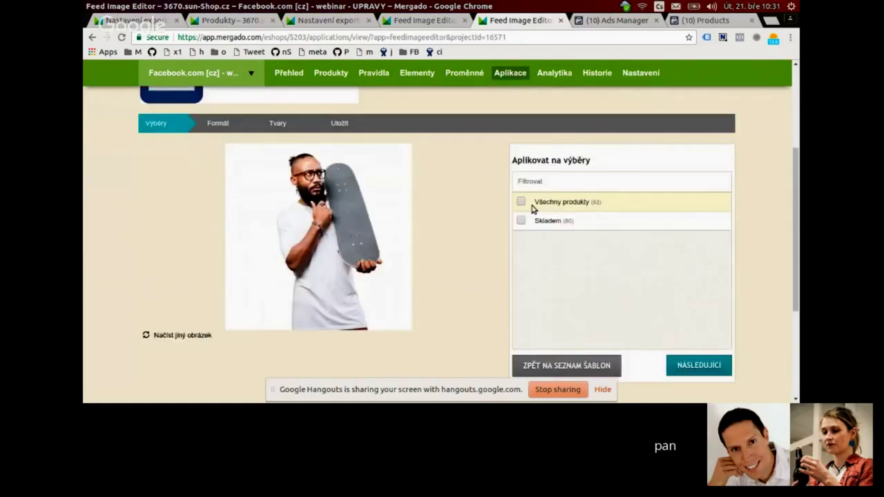
{"action": "left_click", "coordinate": [533, 207]}
{"action": "scroll", "coordinate": [608, 263], "scroll_direction": "down", "scroll_amount": 2}
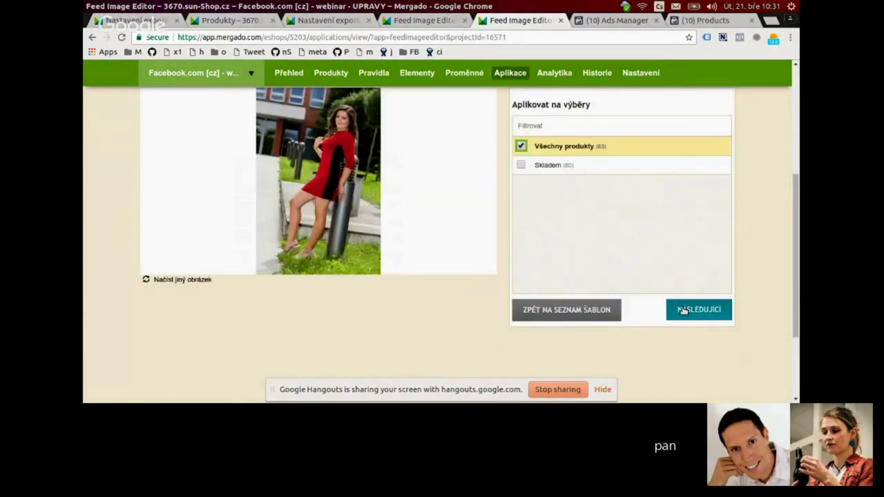
{"action": "left_click", "coordinate": [683, 311]}
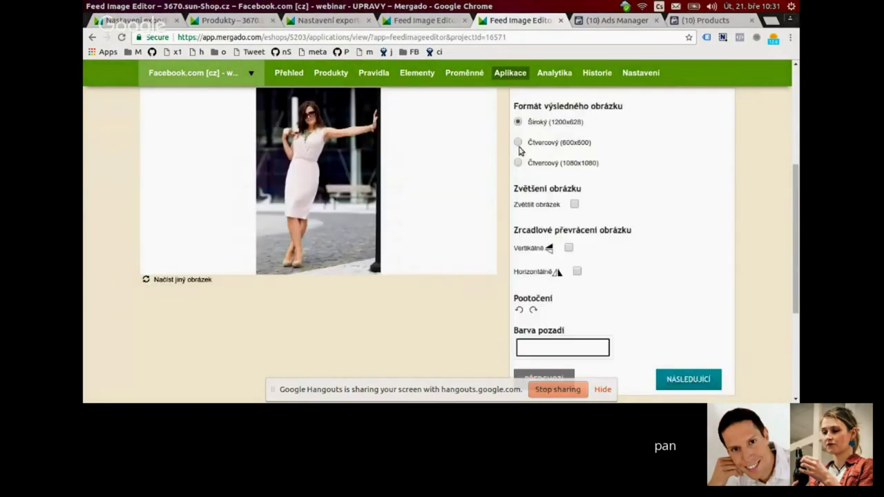
- Set the resulting image format to Čtvercový (1080x1080) and continue to the shapes stage
{"action": "left_click", "coordinate": [518, 163]}
{"action": "scroll", "coordinate": [694, 316], "scroll_direction": "down", "scroll_amount": 1}
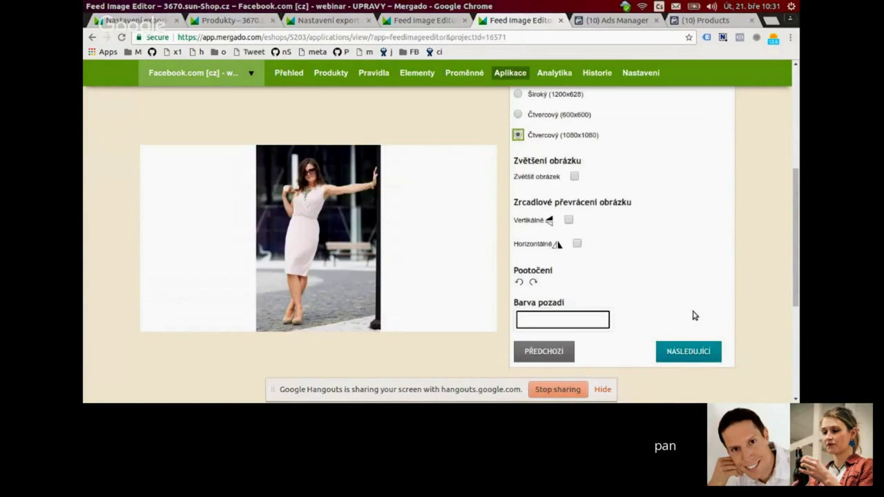
{"action": "left_click", "coordinate": [688, 351]}
- Add jen-2dny.png to the image as a custom shape and delete it from the list of shapes
{"action": "left_click", "coordinate": [572, 196]}
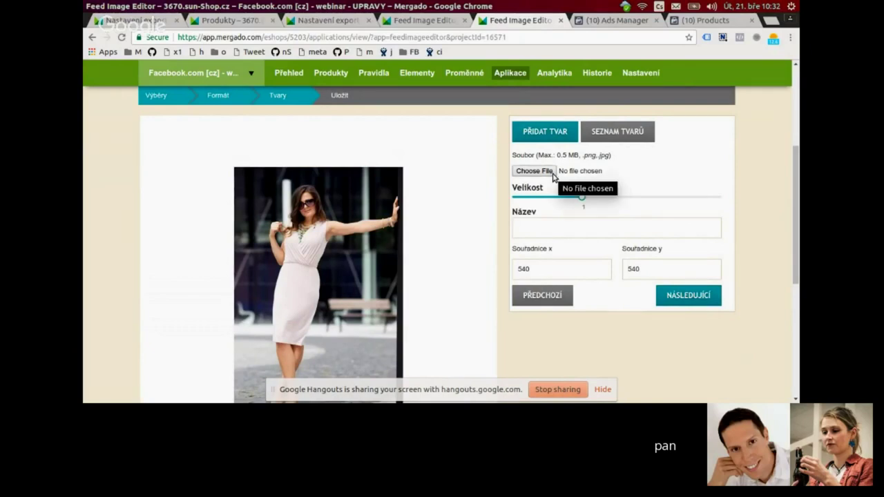
{"action": "left_click", "coordinate": [551, 174]}
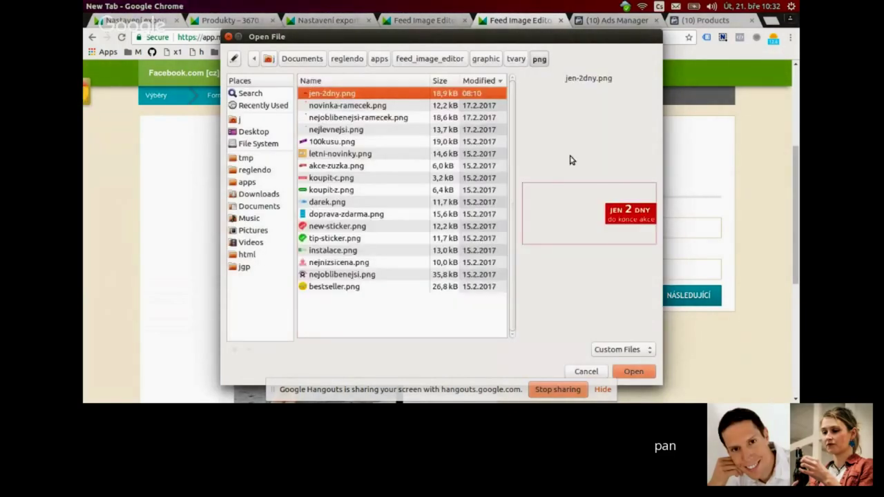
{"action": "left_click", "coordinate": [628, 375]}
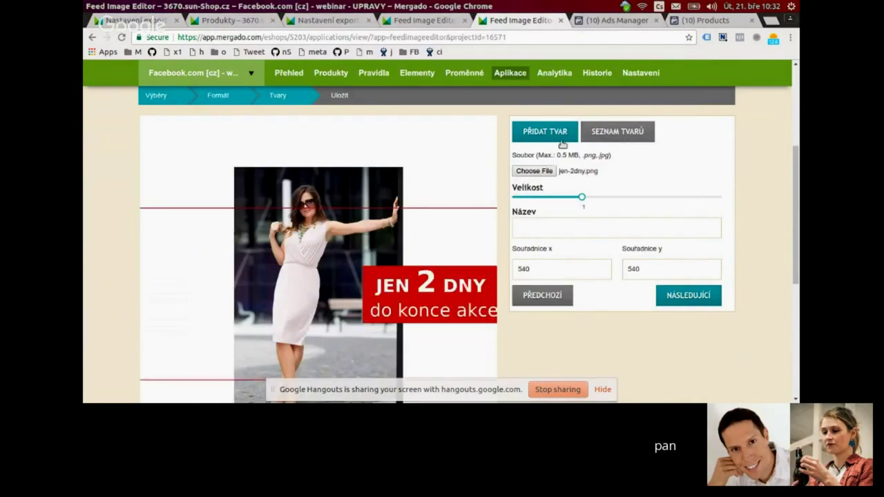
{"action": "left_click", "coordinate": [594, 133]}
{"action": "left_click", "coordinate": [714, 170]}
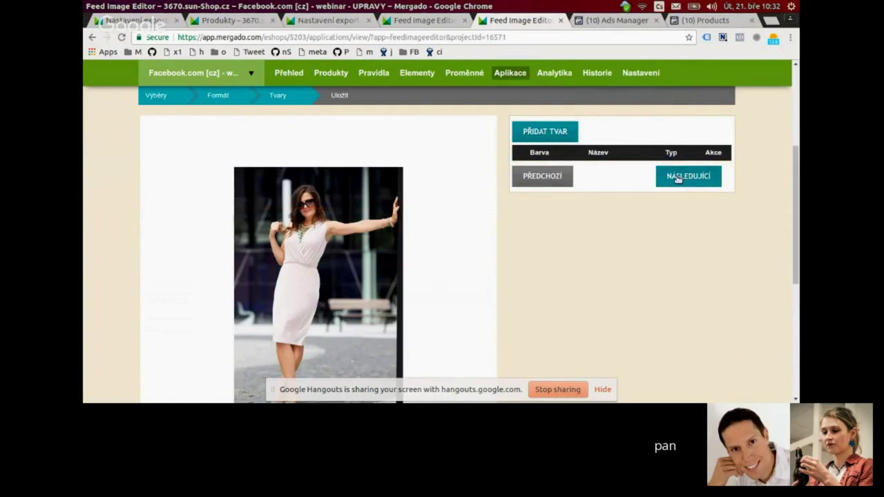
- Add the file novinka-ramecek.png to the image as a custom shape
{"action": "left_click", "coordinate": [569, 136]}
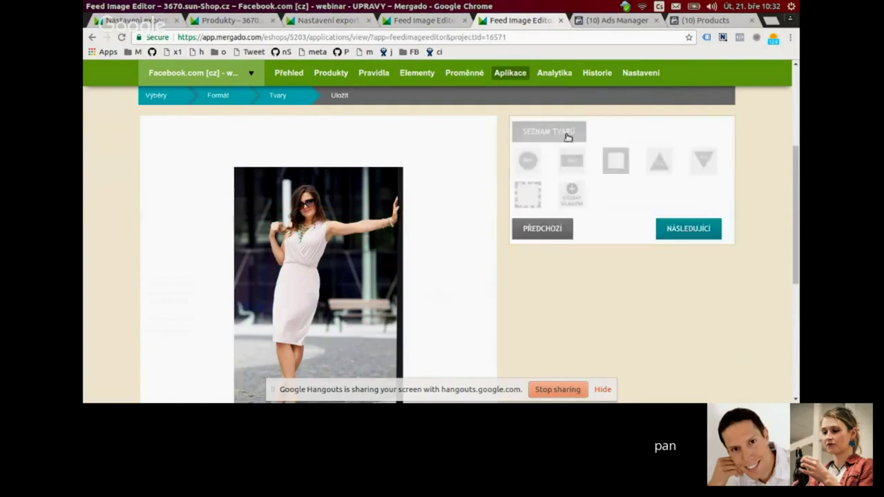
{"action": "left_click", "coordinate": [575, 191]}
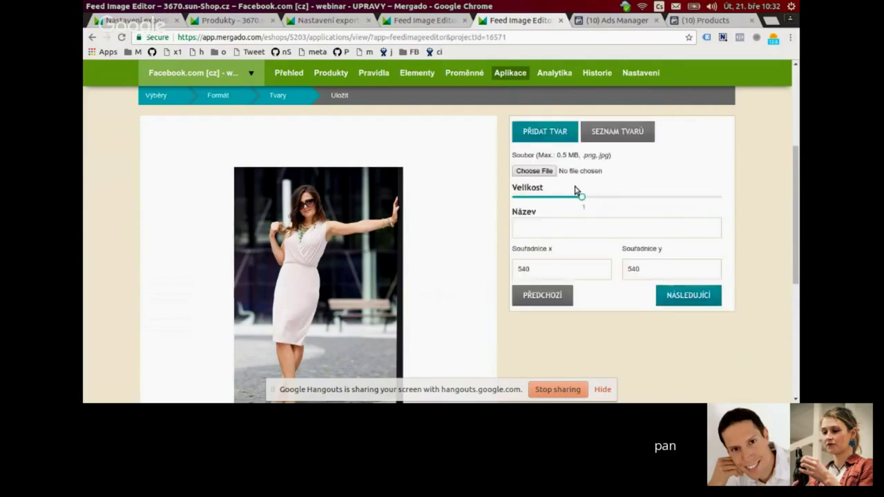
{"action": "left_click", "coordinate": [533, 173]}
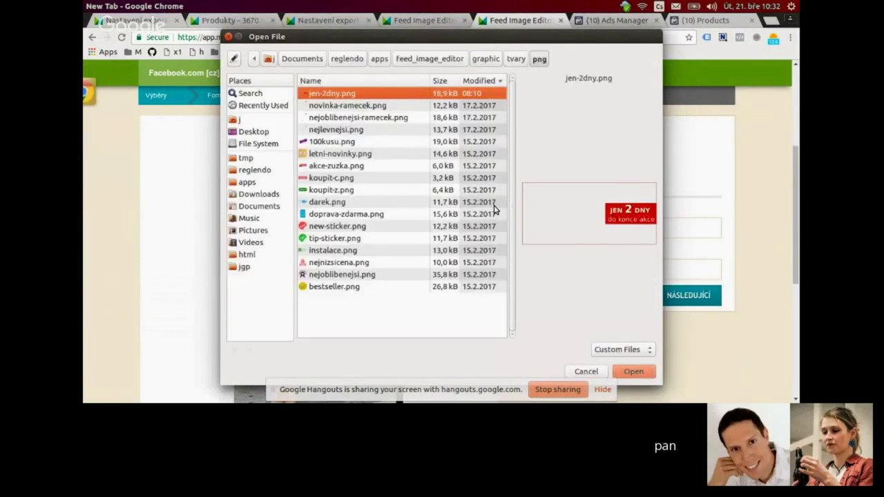
{"action": "left_click", "coordinate": [348, 107]}
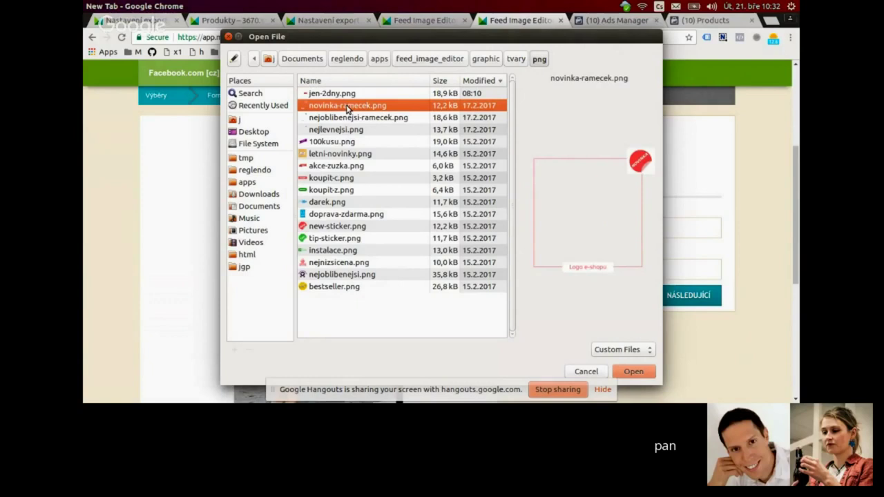
{"action": "left_click", "coordinate": [634, 372]}
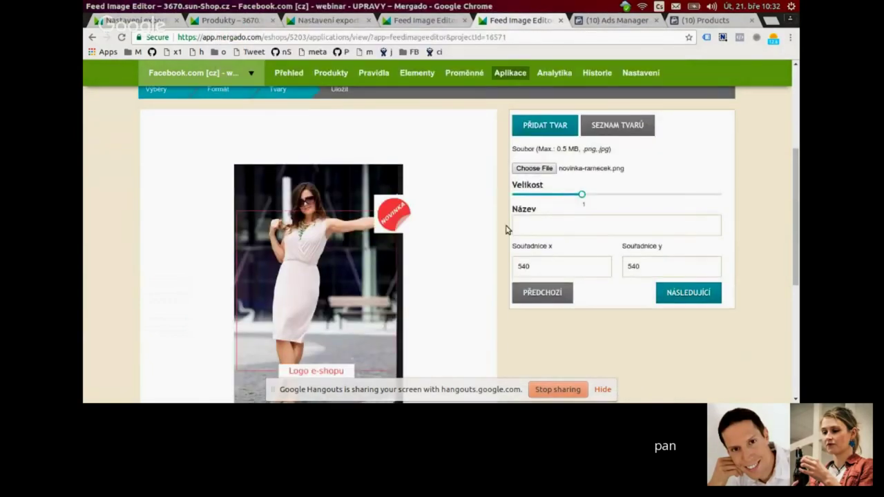
- Enlarge the NOVINKA frame so that it surrounds the whole product photo, and check its lower edge with the shop logo
{"action": "scroll", "coordinate": [512, 222], "scroll_direction": "down", "scroll_amount": 1}
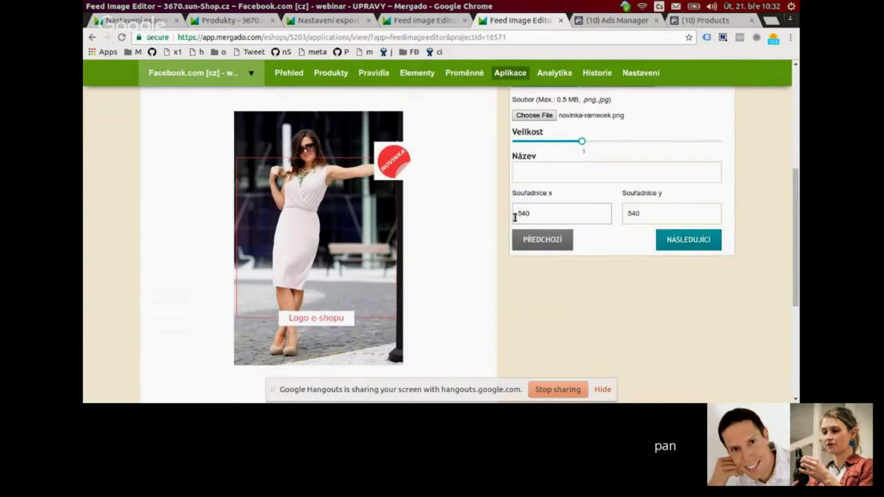
{"action": "scroll", "coordinate": [515, 217], "scroll_direction": "up", "scroll_amount": 1}
{"action": "left_click_drag", "start_coordinate": [585, 197], "coordinate": [647, 195]}
{"action": "scroll", "coordinate": [358, 208], "scroll_direction": "down", "scroll_amount": 2}
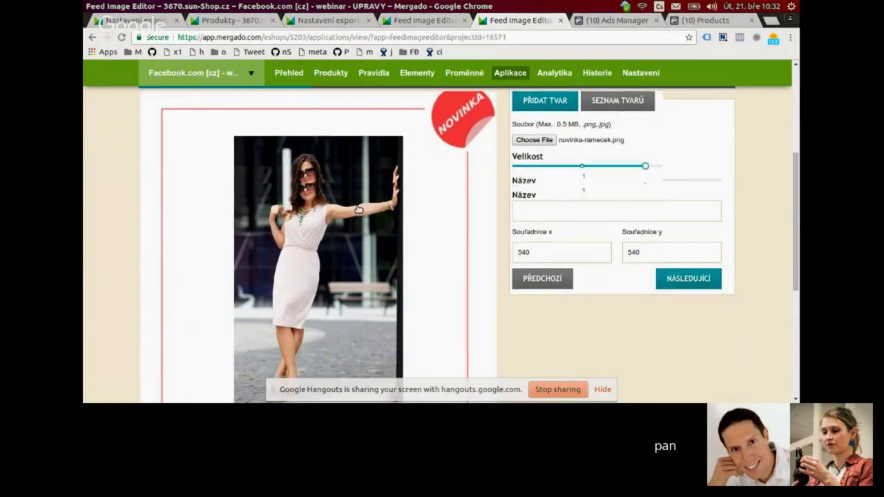
{"action": "scroll", "coordinate": [359, 208], "scroll_direction": "down", "scroll_amount": 2}
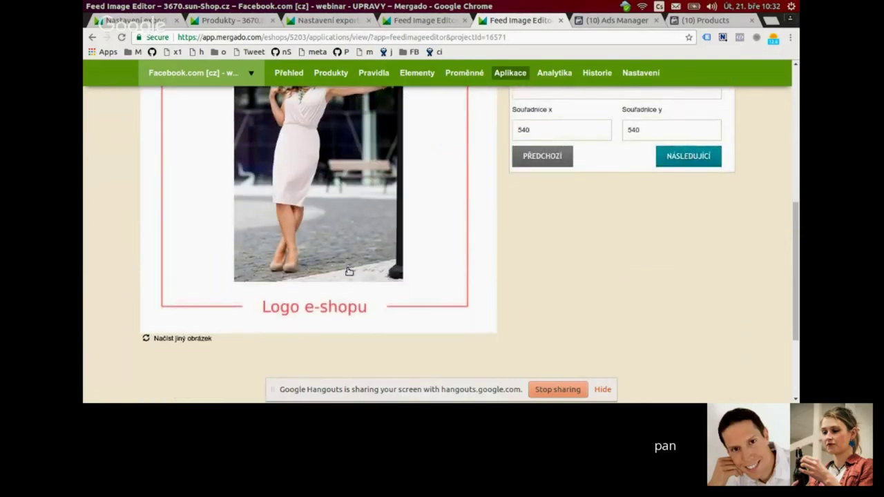
{"action": "scroll", "coordinate": [308, 318], "scroll_direction": "up", "scroll_amount": 3}
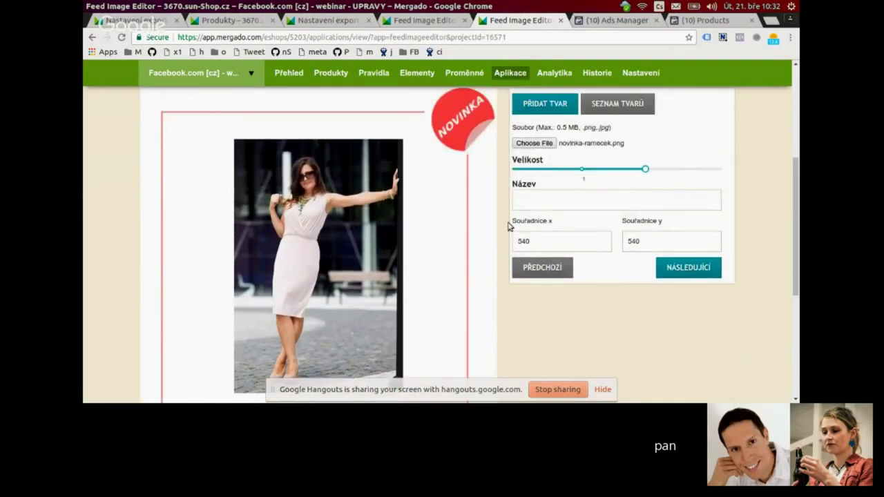
- Add a dashed frame shape around the product image and change its colour to a paler blue
{"action": "mouse_move", "coordinate": [448, 398]}
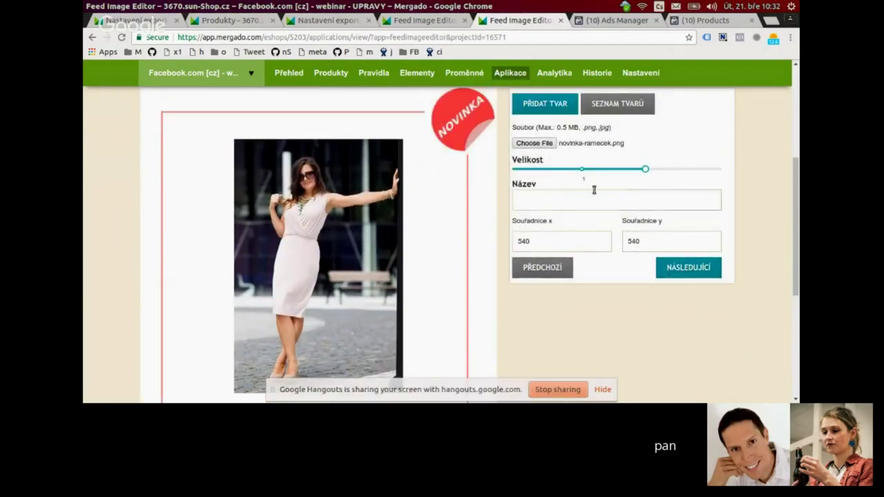
{"action": "left_click", "coordinate": [607, 113]}
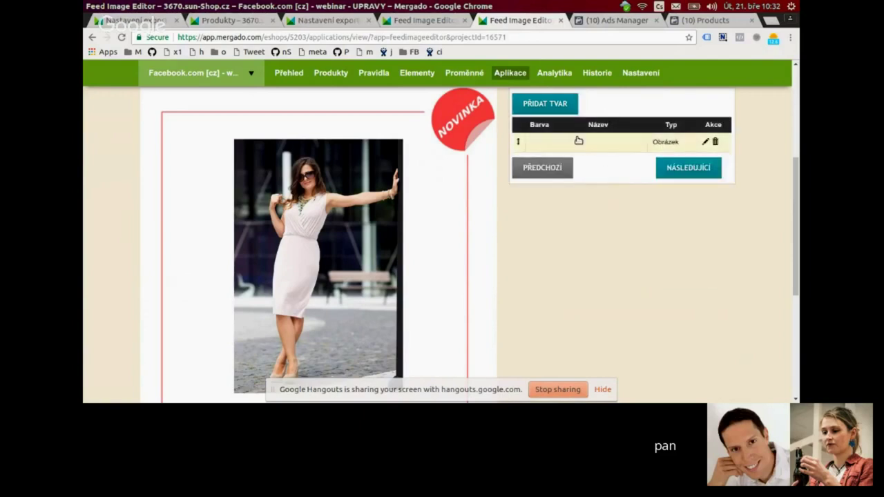
{"action": "left_click", "coordinate": [552, 102]}
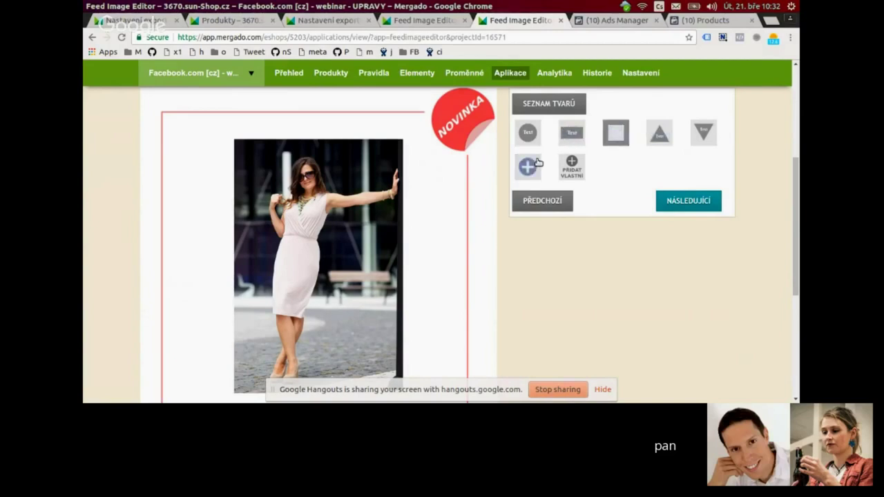
{"action": "left_click", "coordinate": [529, 166]}
{"action": "left_click", "coordinate": [652, 185]}
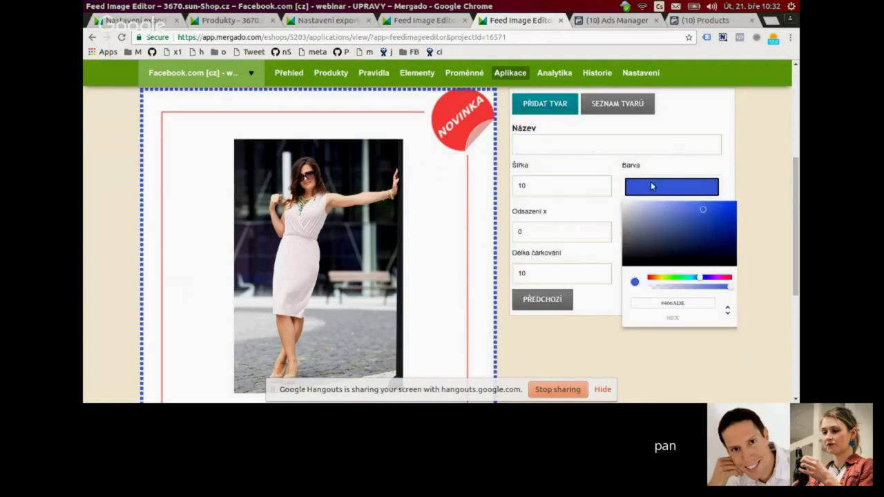
{"action": "mouse_move", "coordinate": [636, 209]}
{"action": "left_mouse_down"}
{"action": "mouse_move", "coordinate": [628, 204]}
{"action": "mouse_move", "coordinate": [653, 208]}
{"action": "left_mouse_up"}
{"action": "left_click", "coordinate": [703, 126]}
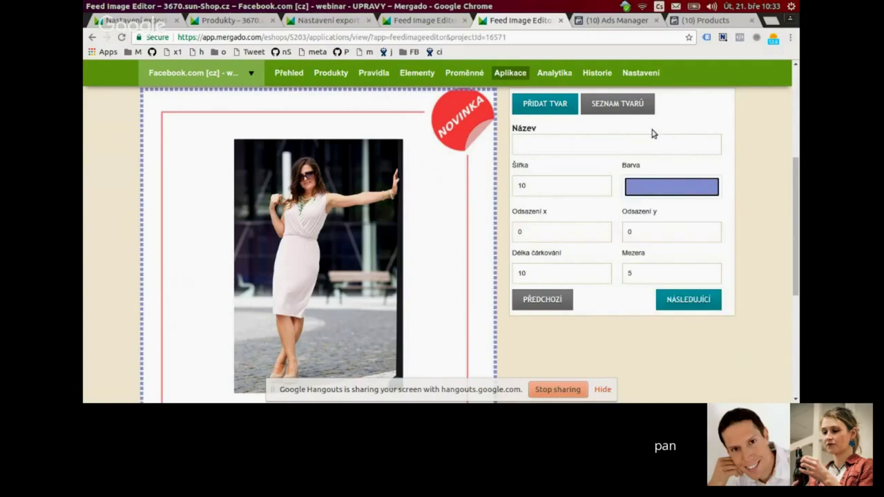
- Move the custom image above the dashed frame in the list of shapes, and delete the dashed frame
{"action": "left_click", "coordinate": [625, 105]}
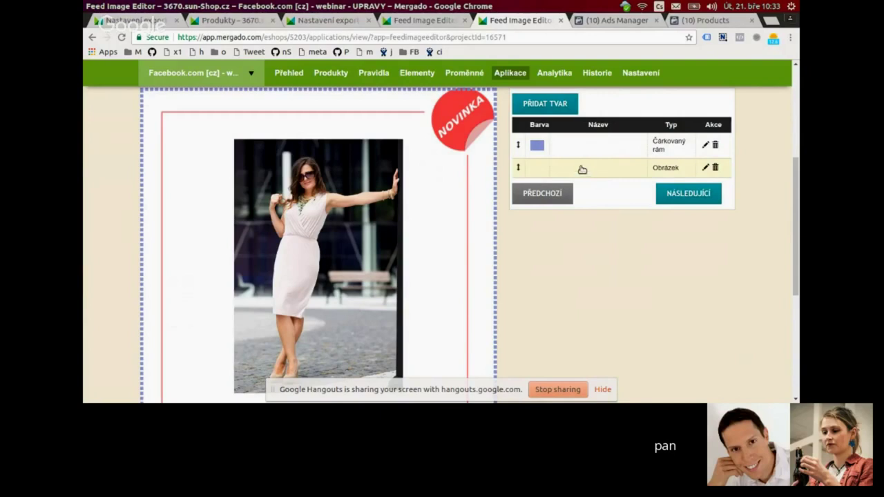
{"action": "scroll", "coordinate": [578, 169], "scroll_direction": "up", "scroll_amount": 1}
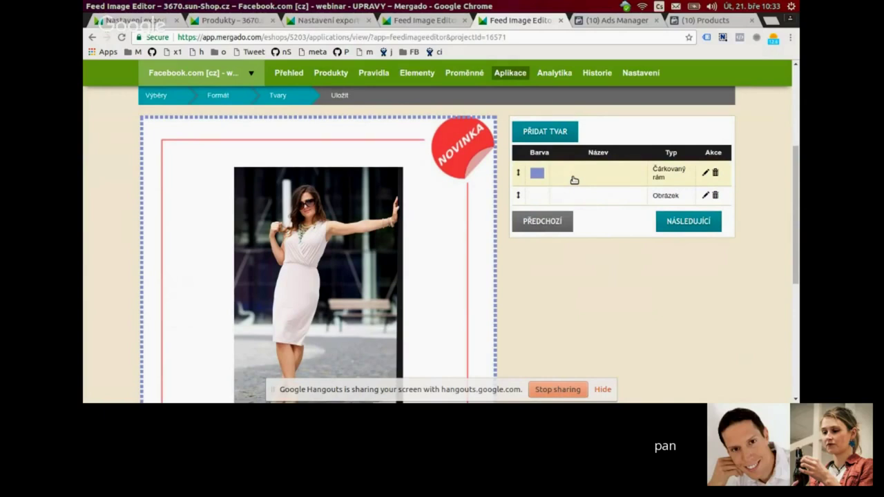
{"action": "mouse_move", "coordinate": [517, 197]}
{"action": "left_mouse_down"}
{"action": "mouse_move", "coordinate": [518, 172]}
{"action": "mouse_move", "coordinate": [522, 181]}
{"action": "left_mouse_up"}
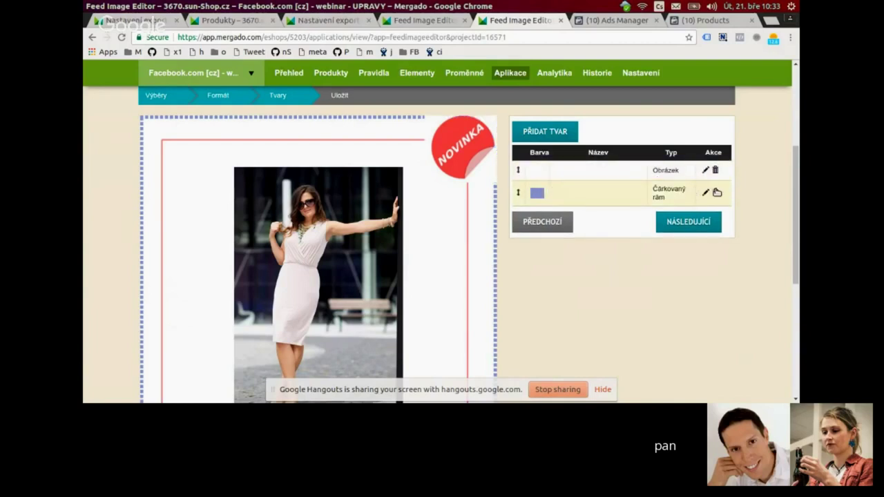
{"action": "left_click", "coordinate": [716, 193]}
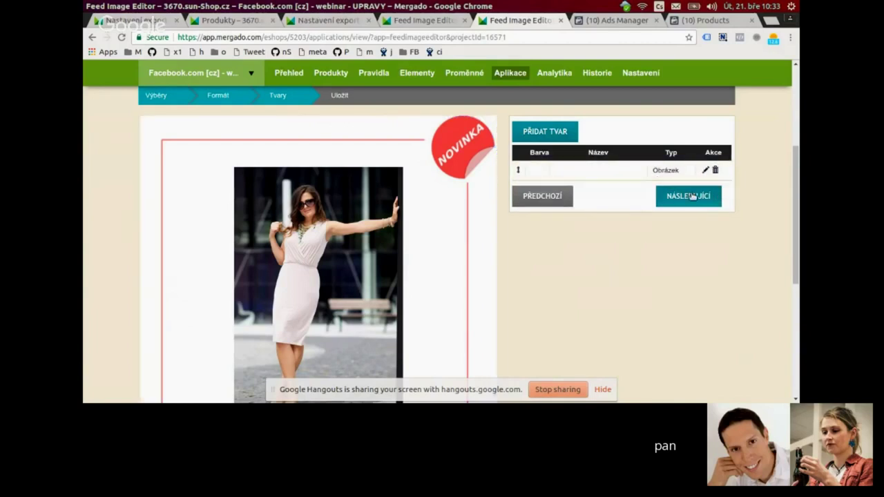
- Continue to the saving stage and save the template under the name novinka
{"action": "left_click", "coordinate": [689, 196]}
{"action": "left_click", "coordinate": [569, 156]}
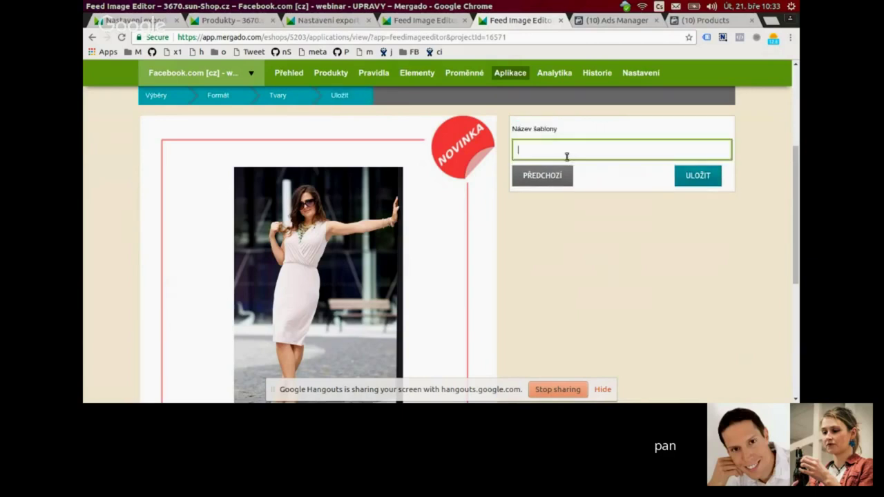
{"action": "type", "text": "novinka"}
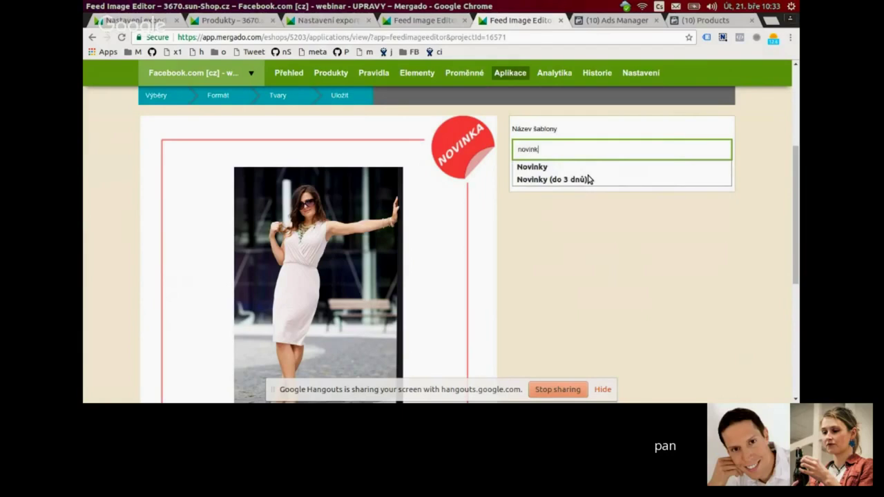
{"action": "left_click", "coordinate": [694, 175]}
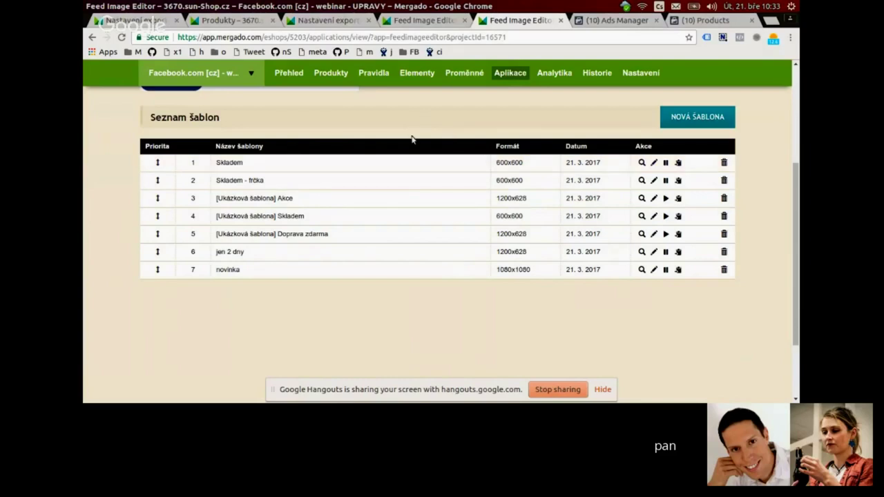
- Switch to Inkscape to look over the label and frame designs, and return to the template list in Chrome
{"action": "mouse_move", "coordinate": [453, 377]}
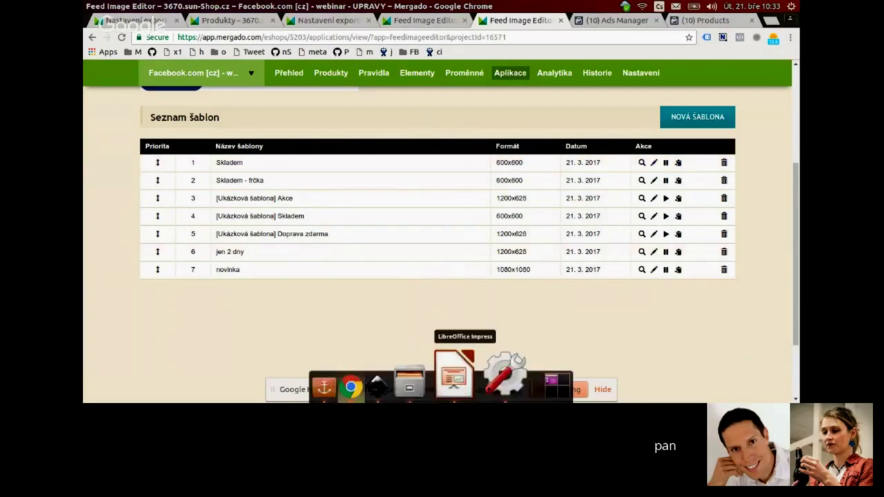
{"action": "left_click", "coordinate": [411, 374]}
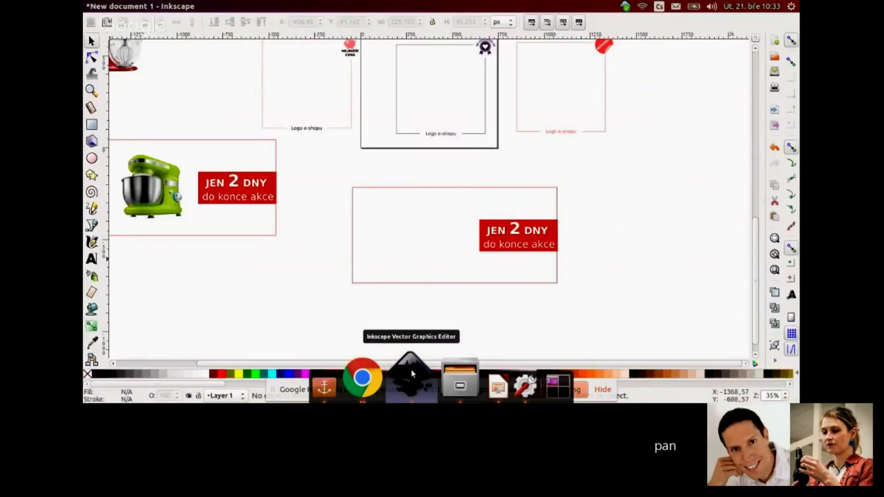
{"action": "scroll", "coordinate": [488, 259], "scroll_direction": "up", "scroll_amount": 2}
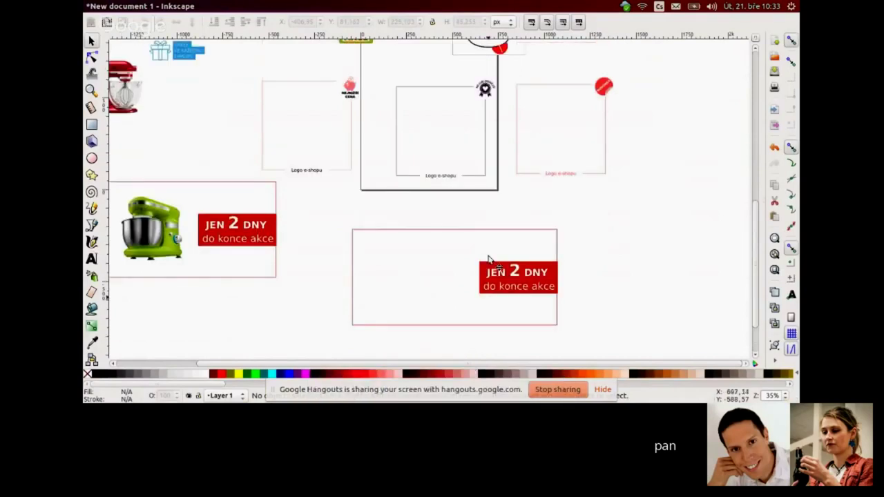
{"action": "scroll", "coordinate": [489, 259], "scroll_direction": "up", "scroll_amount": 5}
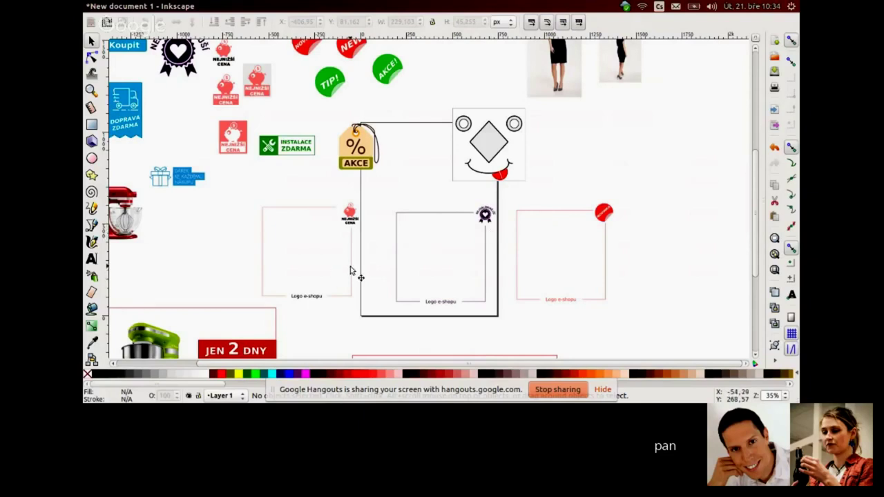
{"action": "scroll", "coordinate": [350, 270], "scroll_direction": "down", "scroll_amount": 2}
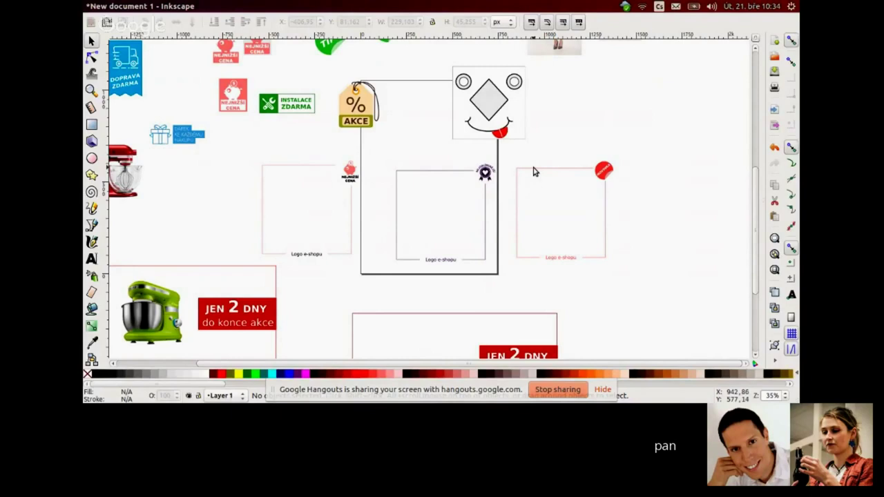
{"action": "key", "text": "alt+Tab"}
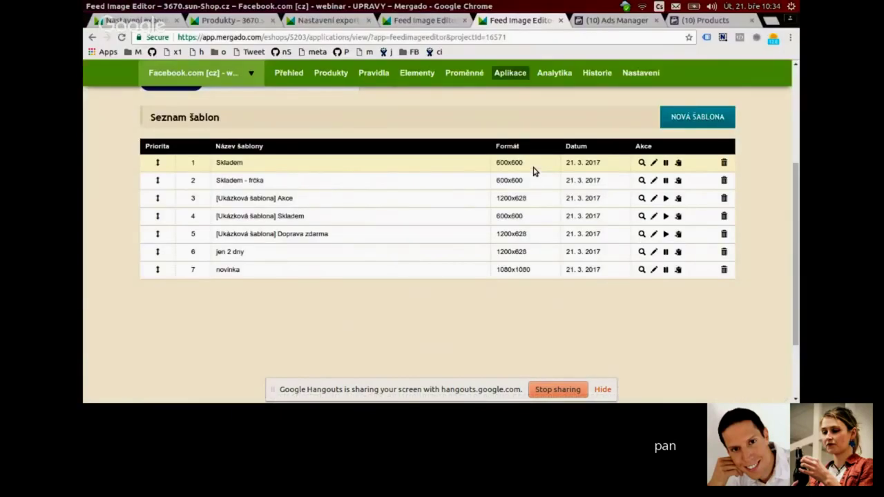
- Switch to Inkscape and open the recently used file tvary-kolekce.svg
{"action": "mouse_move", "coordinate": [412, 378]}
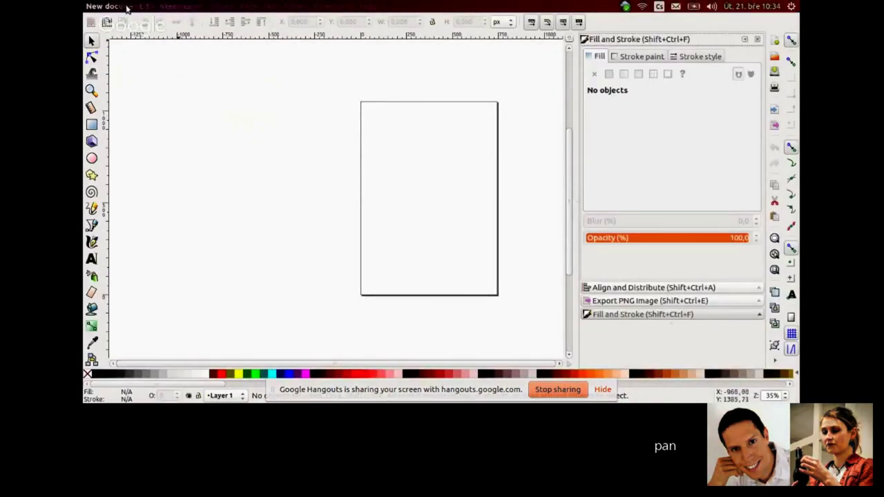
{"action": "mouse_move", "coordinate": [133, 7]}
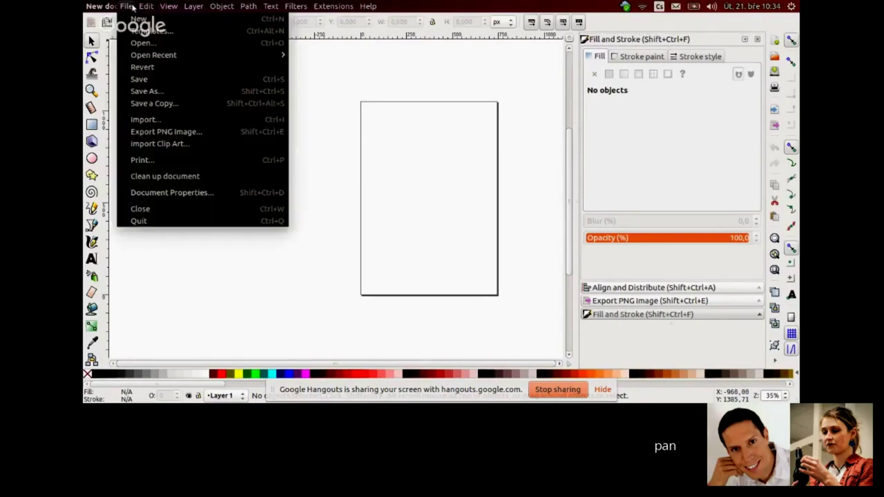
{"action": "mouse_move", "coordinate": [226, 56]}
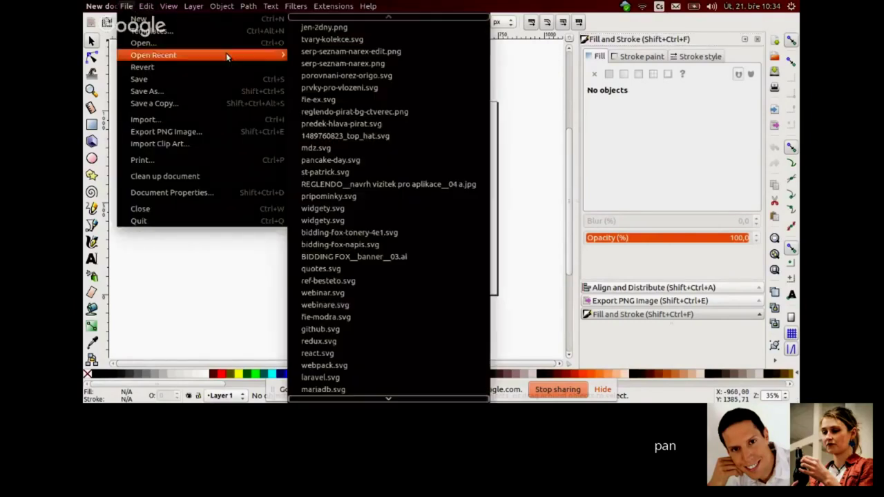
{"action": "left_click", "coordinate": [334, 40]}
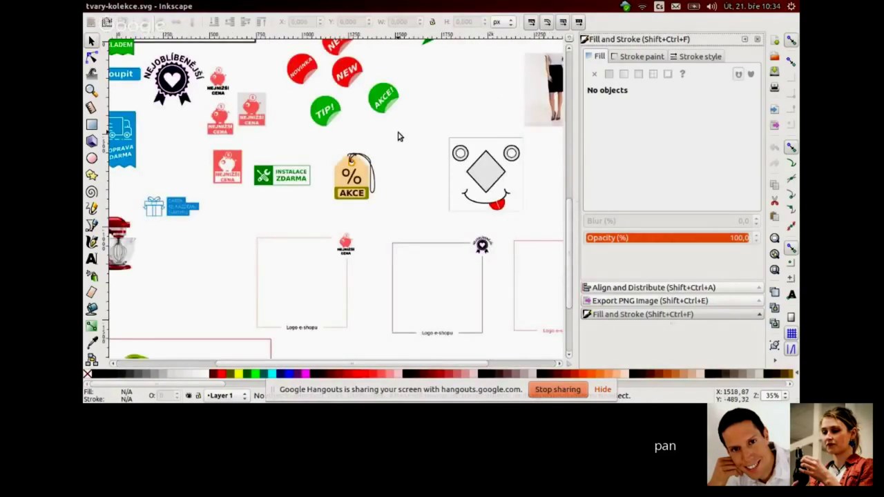
- Examine the stroke colour, stroke width and dimensions of the red NOVINKA frame's rectangle, and deselect it
{"action": "scroll", "coordinate": [466, 336], "scroll_direction": "down", "scroll_amount": 3}
{"action": "scroll", "coordinate": [385, 182], "scroll_direction": "right", "scroll_amount": 5}
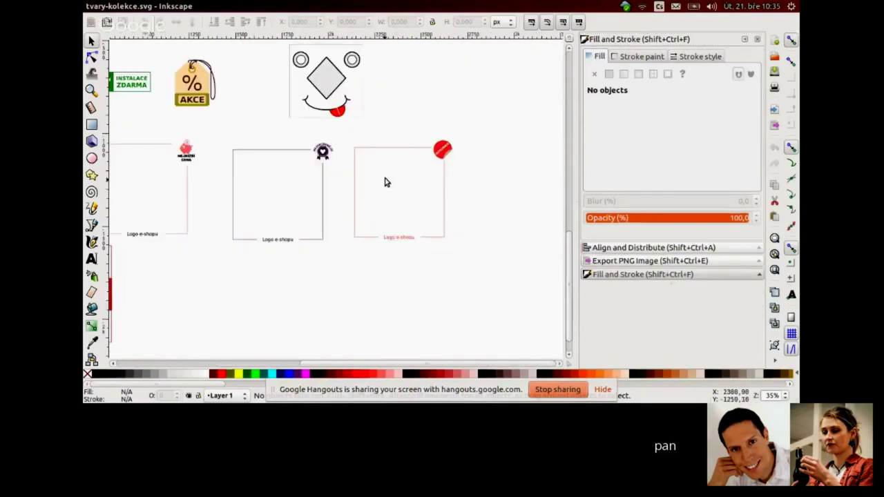
{"action": "left_click", "coordinate": [443, 148]}
{"action": "left_click", "coordinate": [387, 149]}
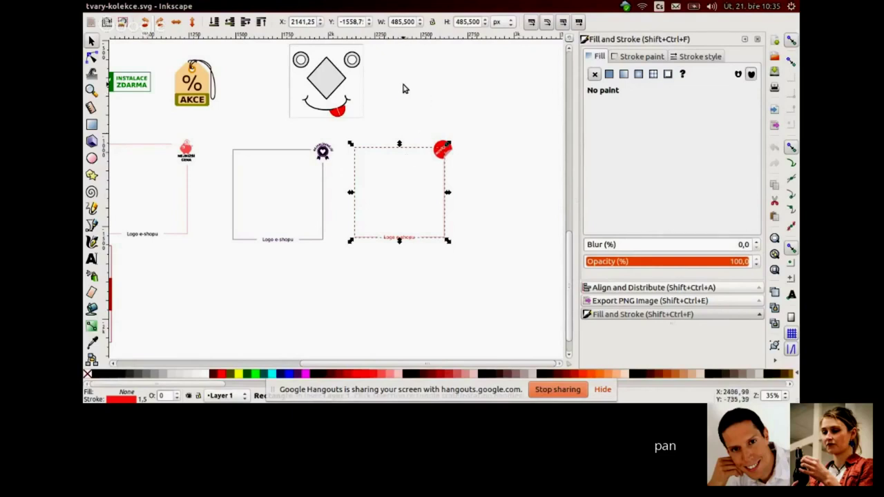
{"action": "left_click", "coordinate": [620, 56]}
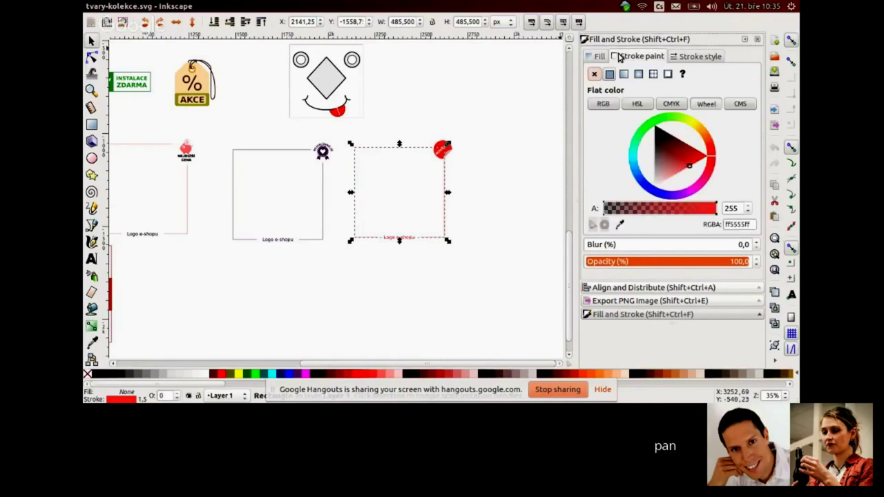
{"action": "left_click", "coordinate": [682, 58]}
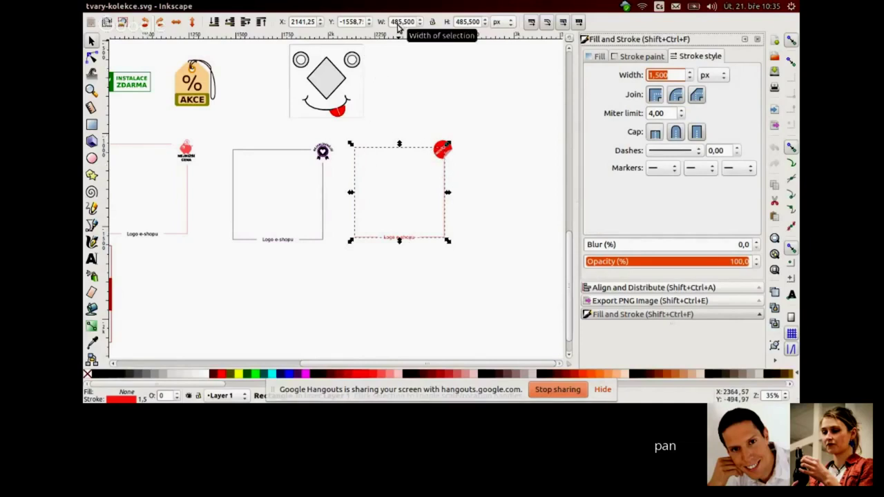
{"action": "left_click", "coordinate": [432, 105]}
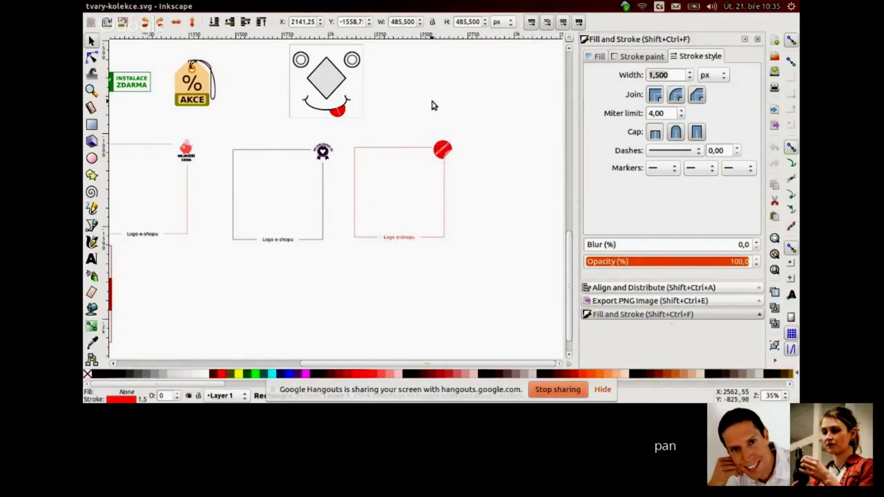
{"action": "left_click", "coordinate": [432, 105]}
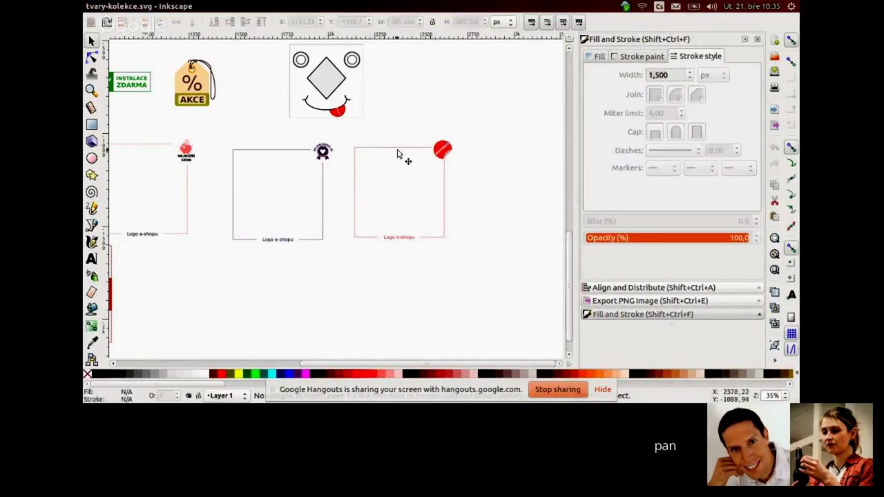
- Examine the badges on the NOVINKA and Nejoblíbenější frames and look through the other labels in the shape collection
{"action": "scroll", "coordinate": [414, 161], "scroll_direction": "up", "scroll_amount": 1}
{"action": "left_click", "coordinate": [442, 169]}
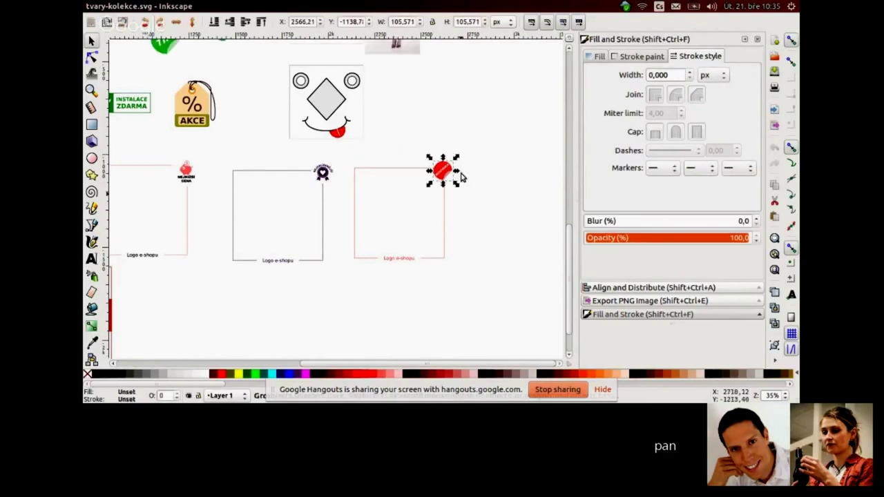
{"action": "right_click", "coordinate": [358, 160]}
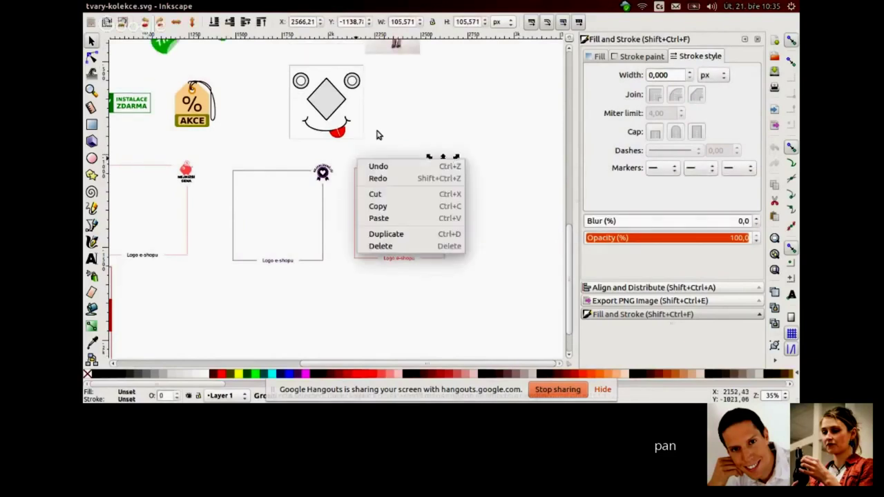
{"action": "scroll", "coordinate": [339, 202], "scroll_direction": "up", "scroll_amount": 1}
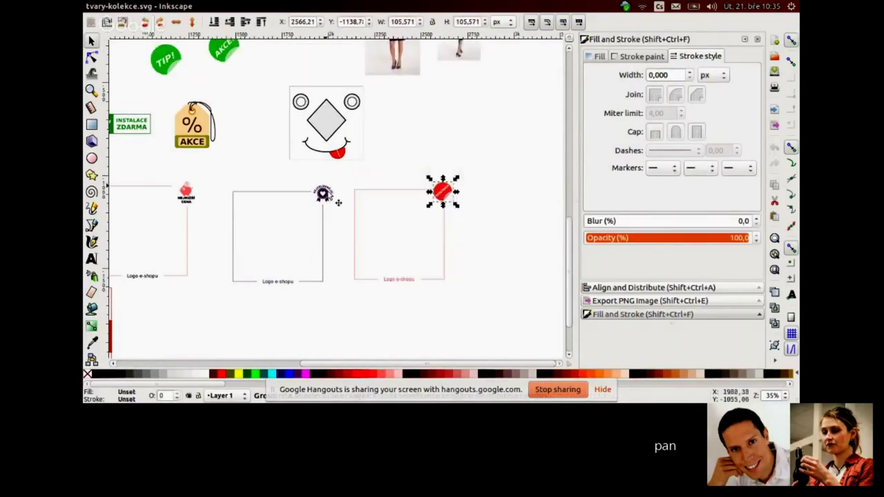
{"action": "left_click", "coordinate": [337, 200]}
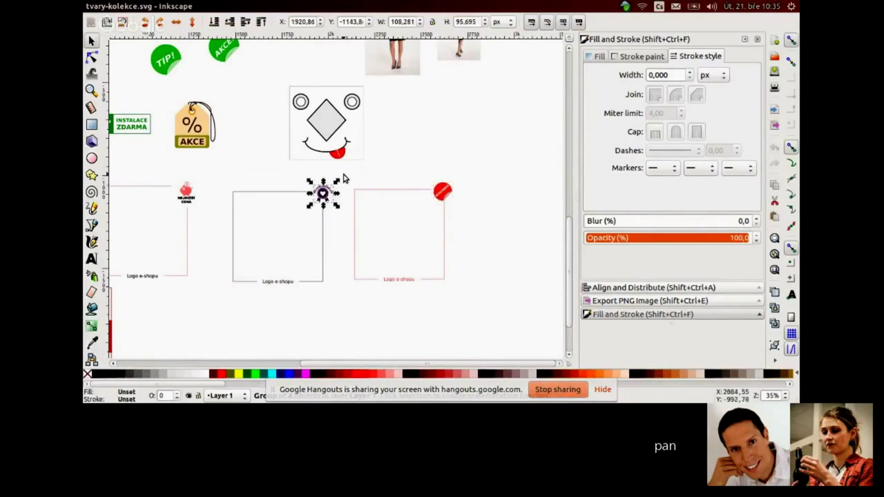
{"action": "scroll", "coordinate": [346, 179], "scroll_direction": "up", "scroll_amount": 3}
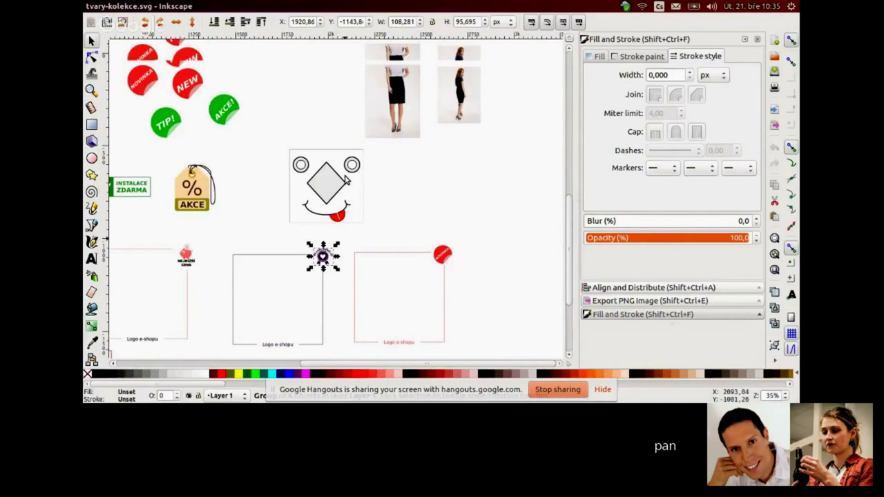
{"action": "scroll", "coordinate": [347, 180], "scroll_direction": "up", "scroll_amount": 3}
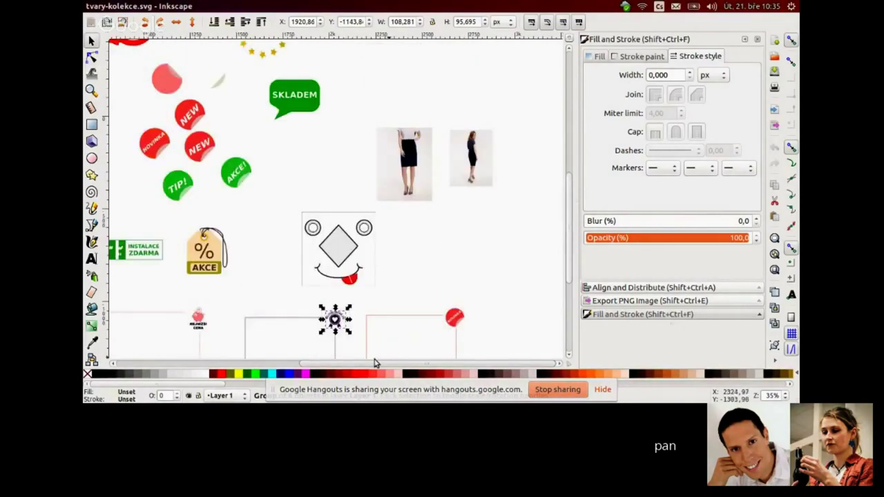
{"action": "left_click_drag", "start_coordinate": [374, 364], "coordinate": [265, 366]}
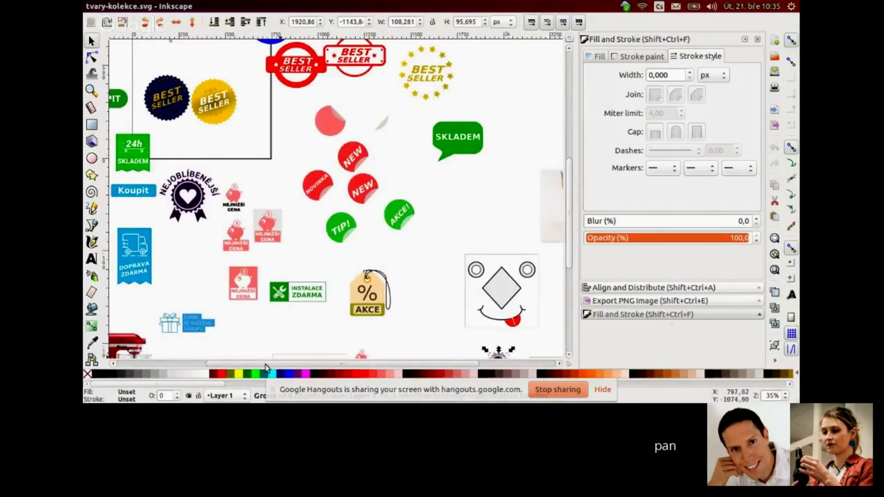
- Export the whole red NOVINKA frame with its badge and logo text as novinka-ramecek.png at 90 dpi, replacing the existing file
{"action": "left_click_drag", "start_coordinate": [266, 366], "coordinate": [221, 366]}
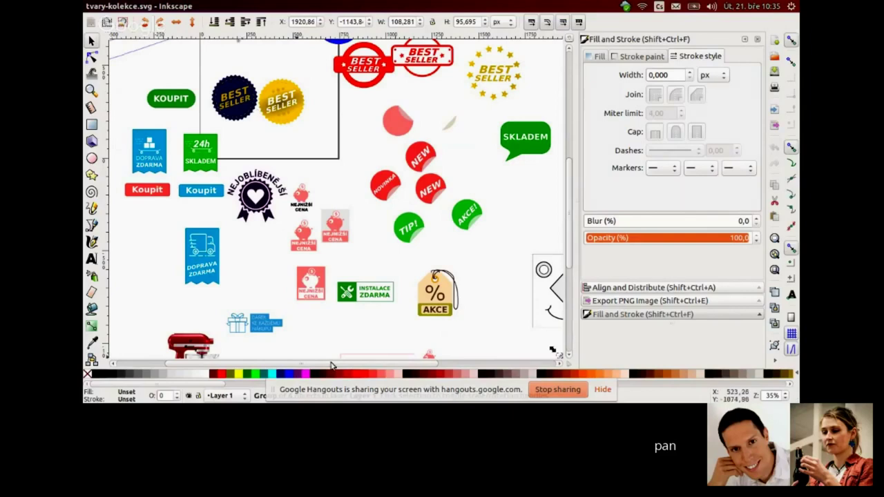
{"action": "left_click_drag", "start_coordinate": [331, 367], "coordinate": [454, 368]}
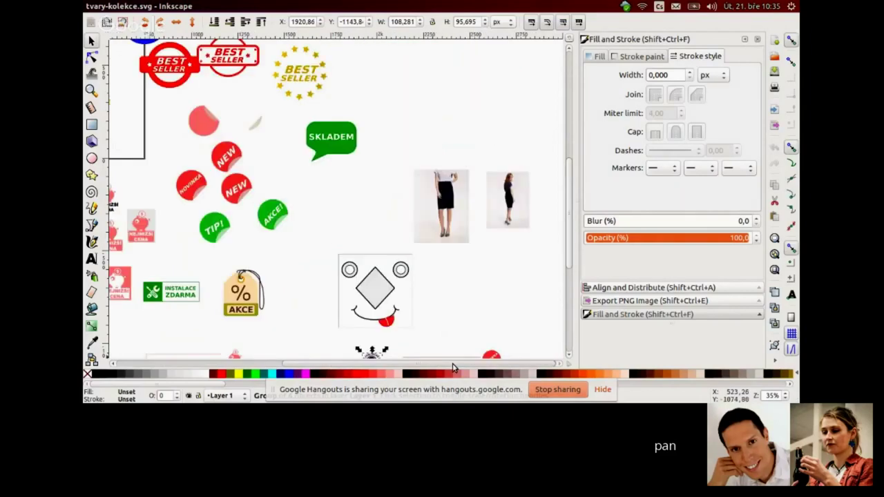
{"action": "scroll", "coordinate": [542, 145], "scroll_direction": "down", "scroll_amount": 6}
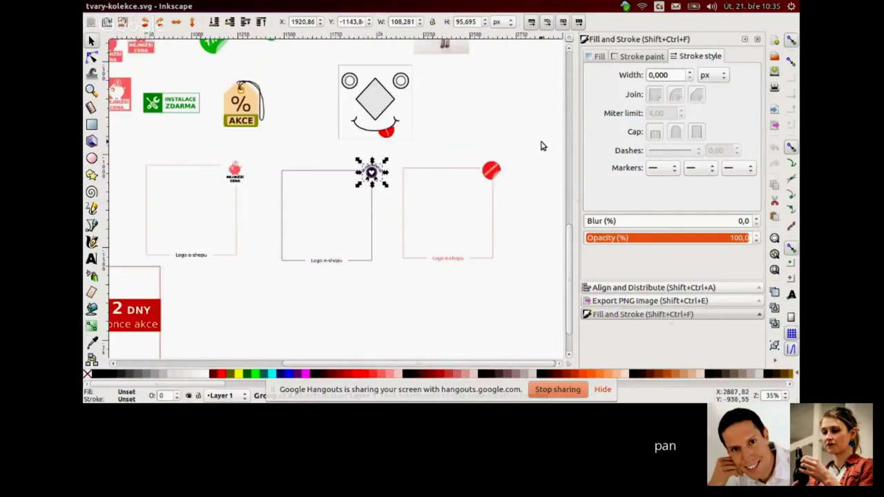
{"action": "left_click", "coordinate": [469, 217]}
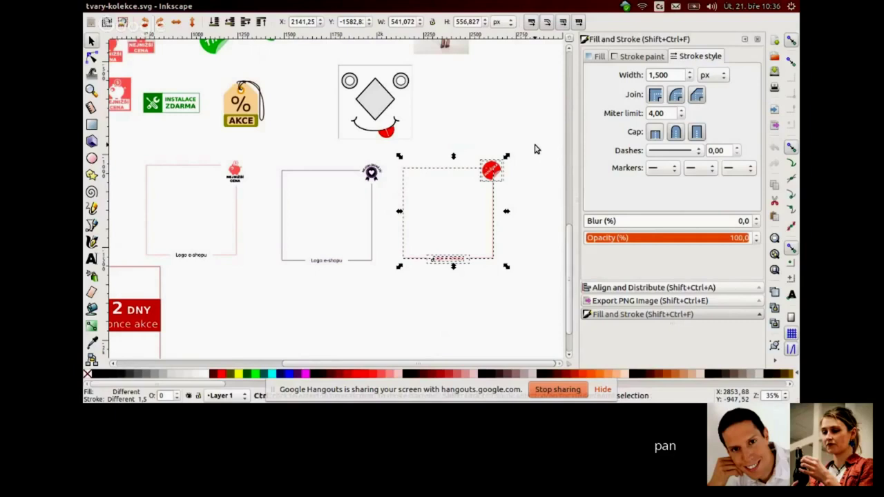
{"action": "key", "text": "shift+ctrl+e"}
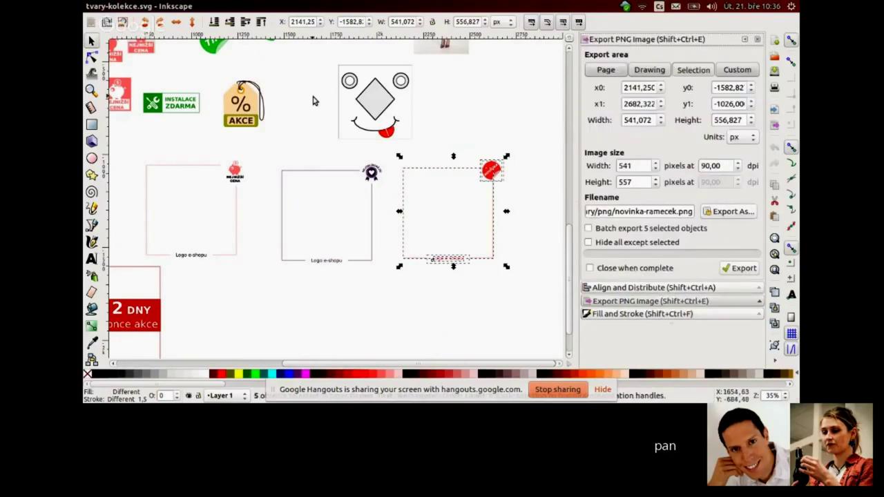
{"action": "mouse_move", "coordinate": [134, 5]}
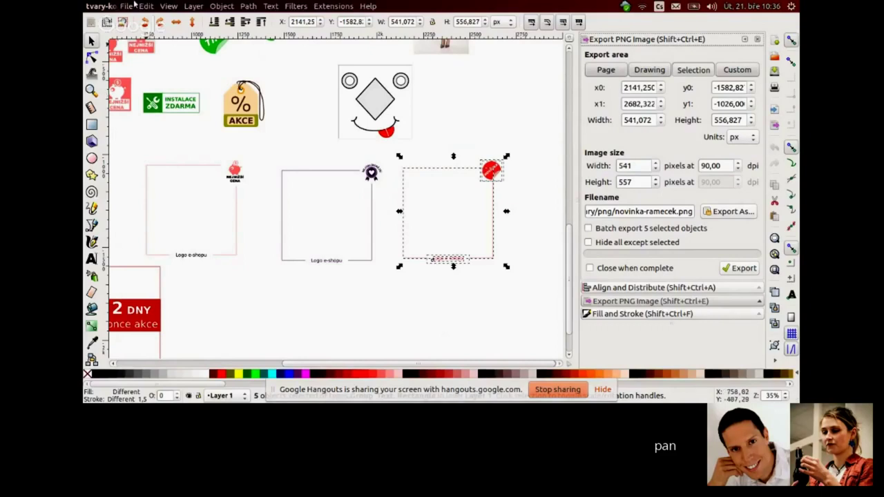
{"action": "left_click", "coordinate": [127, 6]}
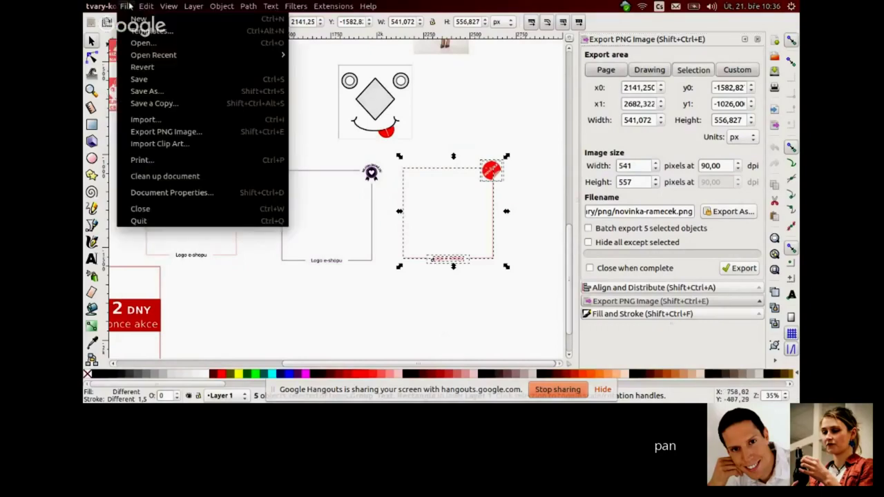
{"action": "left_click", "coordinate": [169, 132]}
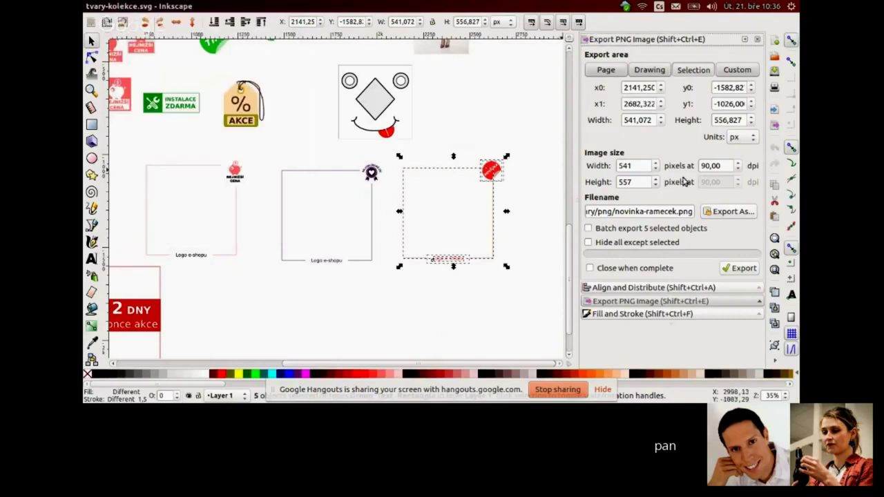
{"action": "left_click", "coordinate": [707, 210]}
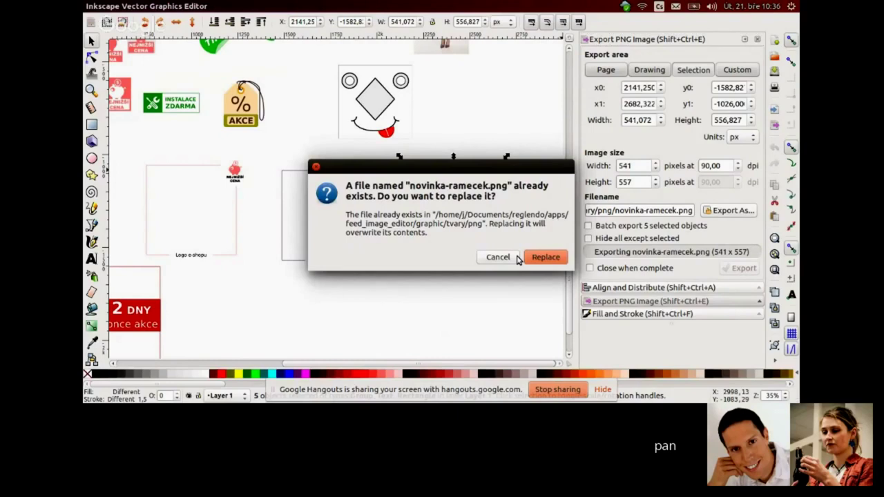
{"action": "key", "text": "Return"}
- Take the new Mergado template through its format stage with Široký (1200x628), trying vertical mirroring and turning it back off
{"action": "mouse_move", "coordinate": [388, 390]}
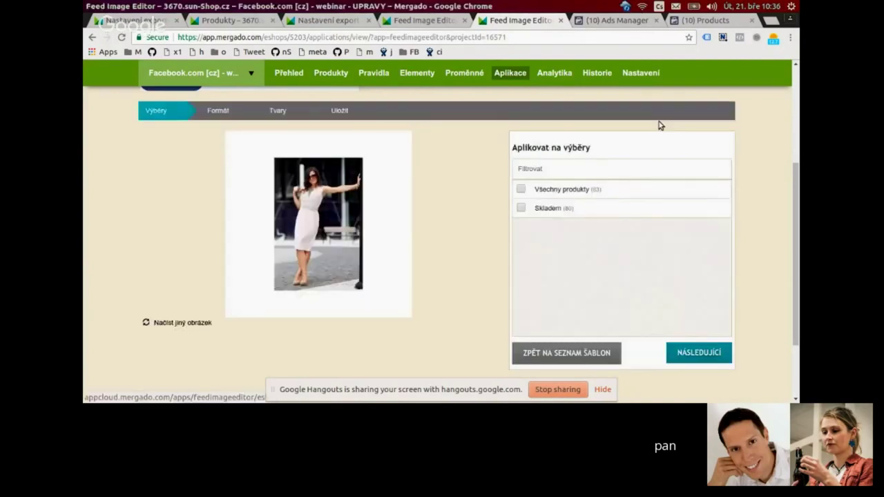
{"action": "left_click", "coordinate": [693, 355]}
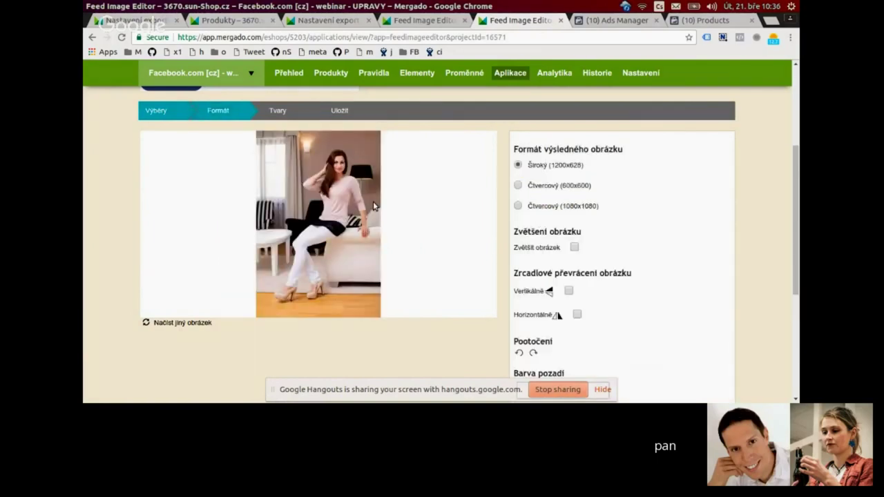
{"action": "scroll", "coordinate": [381, 201], "scroll_direction": "down", "scroll_amount": 2}
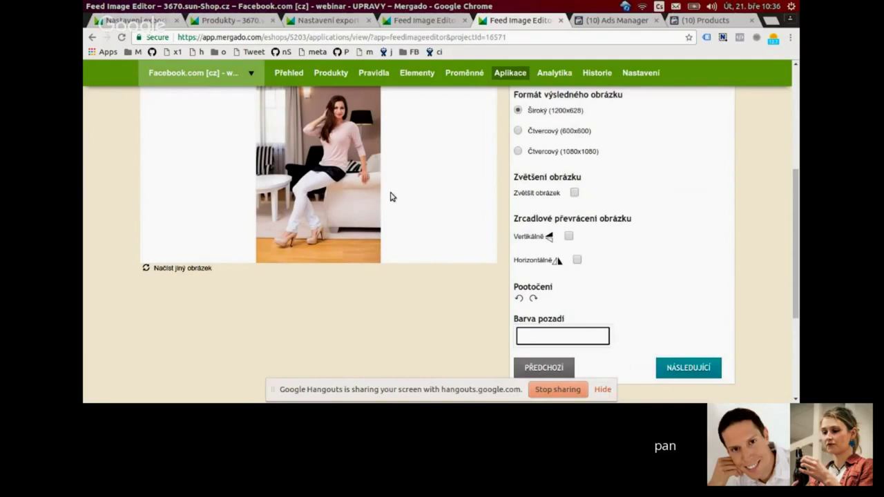
{"action": "scroll", "coordinate": [390, 197], "scroll_direction": "up", "scroll_amount": 1}
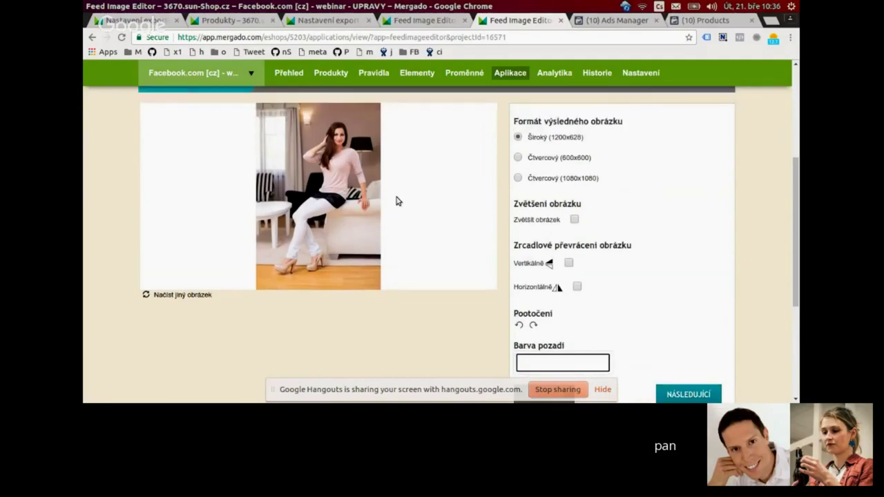
{"action": "scroll", "coordinate": [484, 200], "scroll_direction": "down", "scroll_amount": 1}
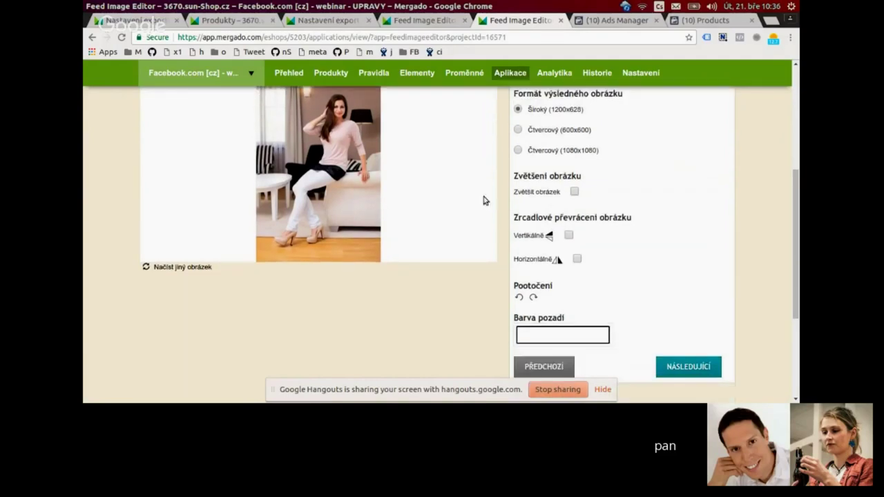
{"action": "left_click", "coordinate": [569, 237]}
{"action": "left_click", "coordinate": [570, 237]}
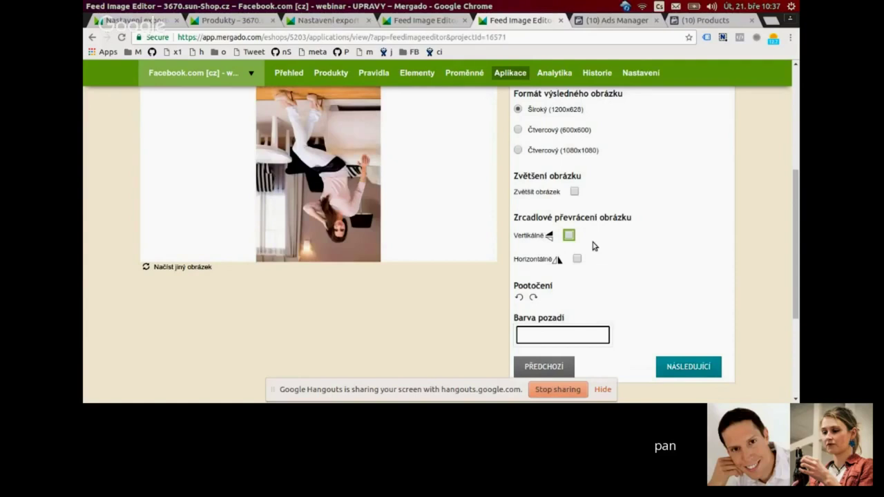
{"action": "left_click", "coordinate": [688, 367]}
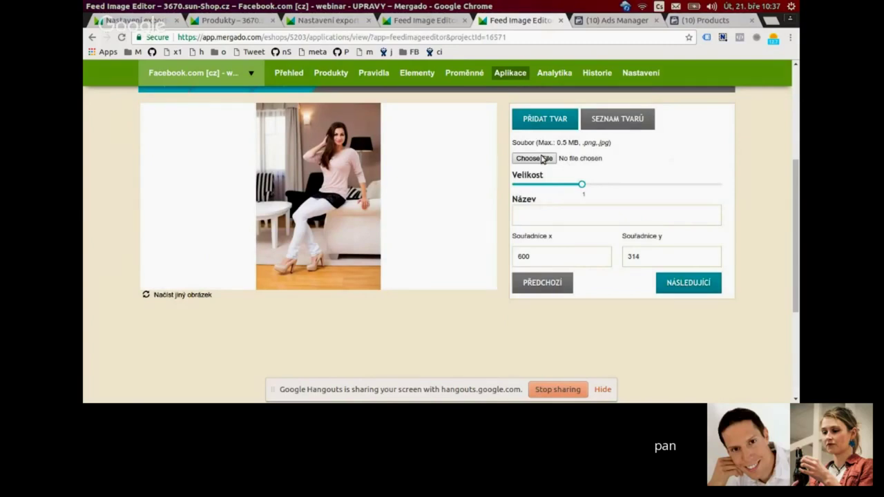
- Add jen-2dny.png as the template's shape and enlarge it slightly to span the image width
{"action": "left_click", "coordinate": [542, 159]}
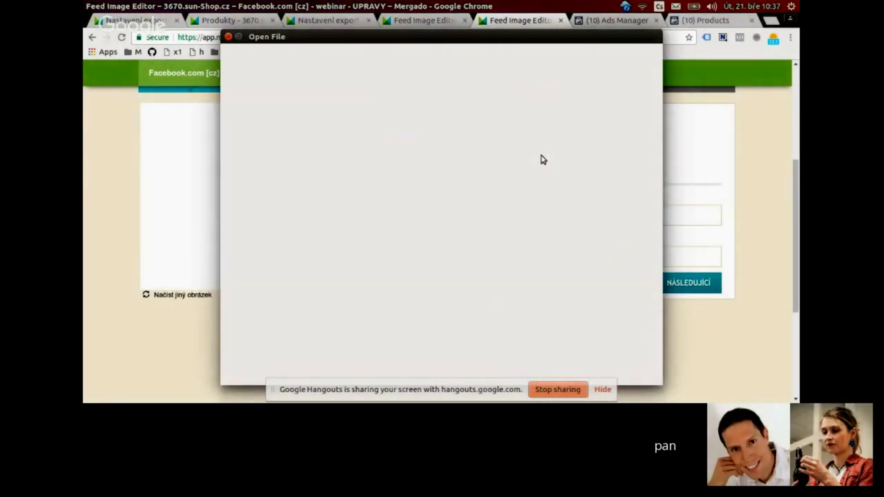
{"action": "left_click", "coordinate": [347, 107]}
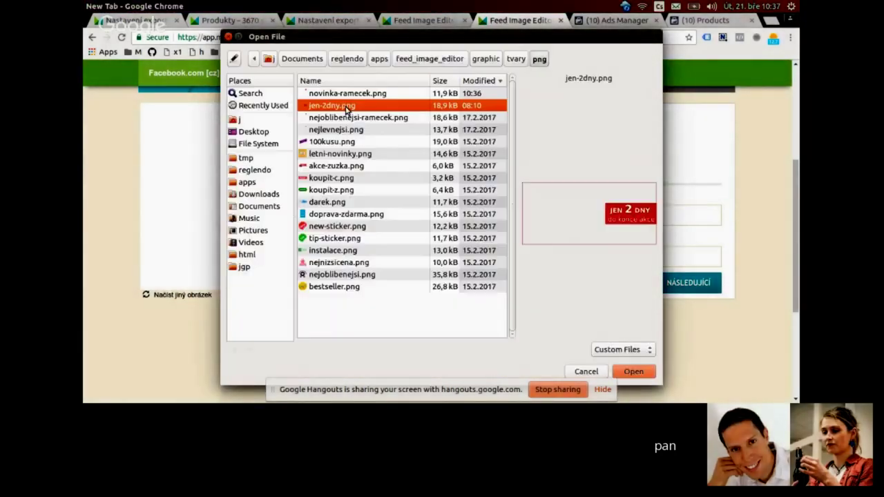
{"action": "left_click", "coordinate": [641, 374]}
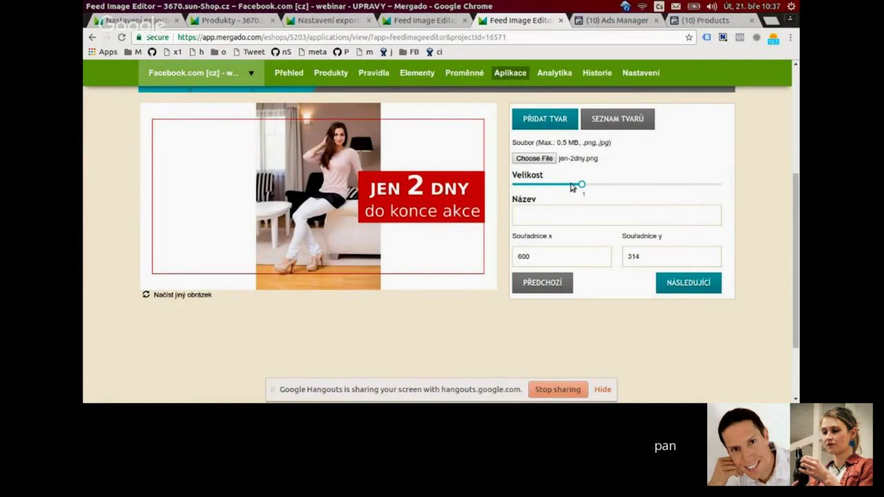
{"action": "mouse_move", "coordinate": [582, 187]}
{"action": "left_click_drag", "start_coordinate": [583, 188], "coordinate": [585, 185]}
{"action": "left_click", "coordinate": [688, 282]}
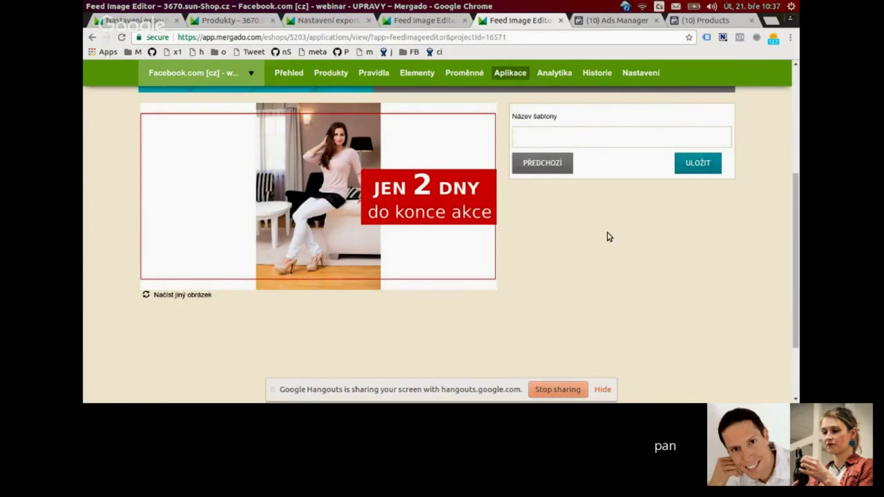
- Name the template "jen 2 dny" and save it
{"action": "scroll", "coordinate": [608, 237], "scroll_direction": "up", "scroll_amount": 2}
{"action": "left_click", "coordinate": [586, 189]}
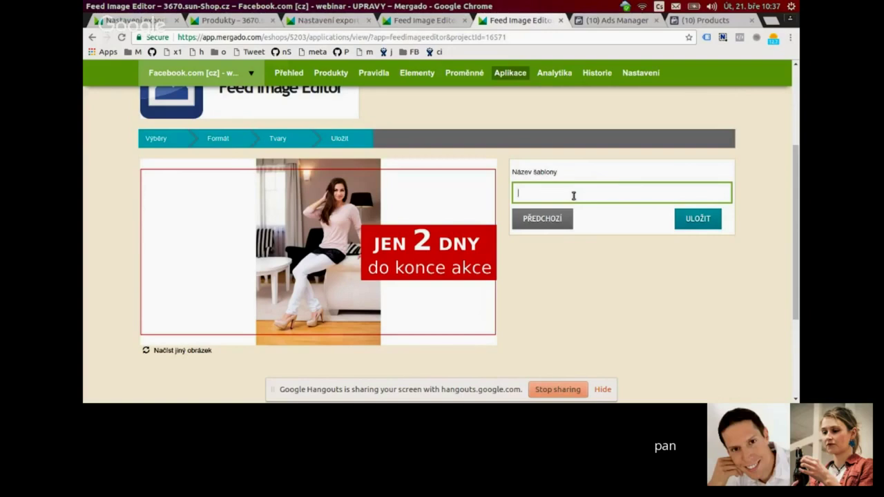
{"action": "type", "text": "jen 2 dny"}
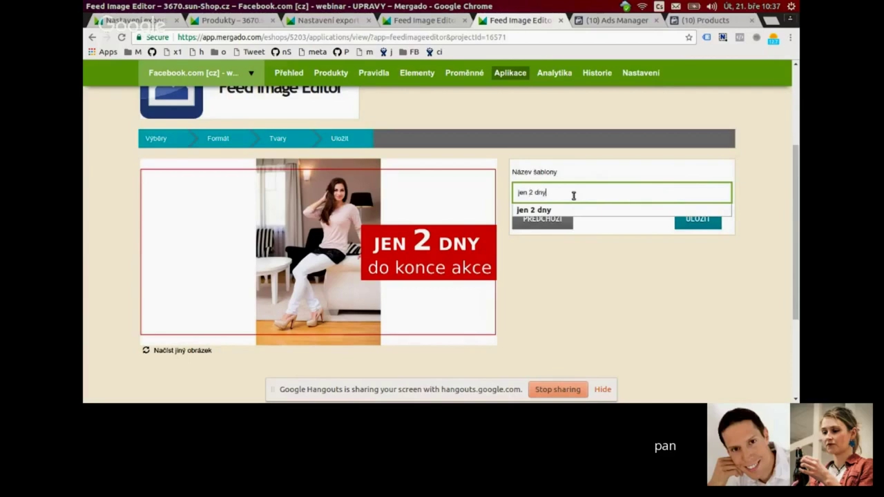
{"action": "left_click", "coordinate": [613, 167]}
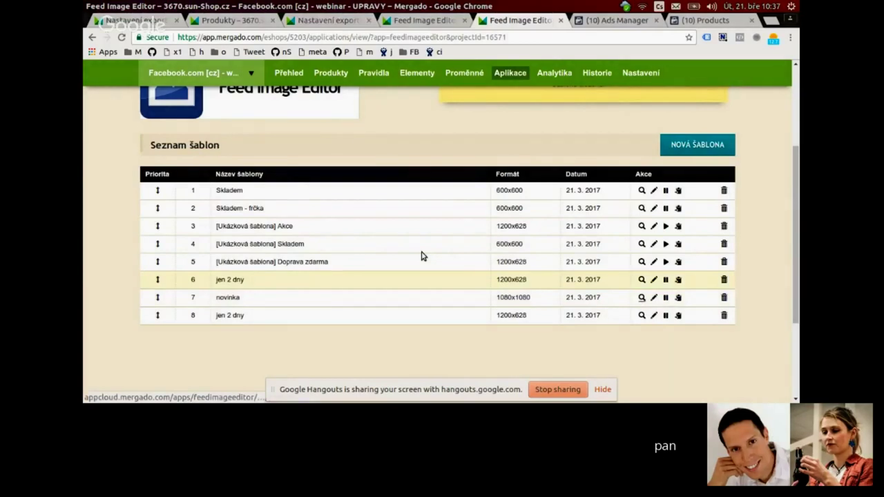
- Preview the novinka template, load a different product image to check the frame, and return to the template list
{"action": "left_click", "coordinate": [423, 257]}
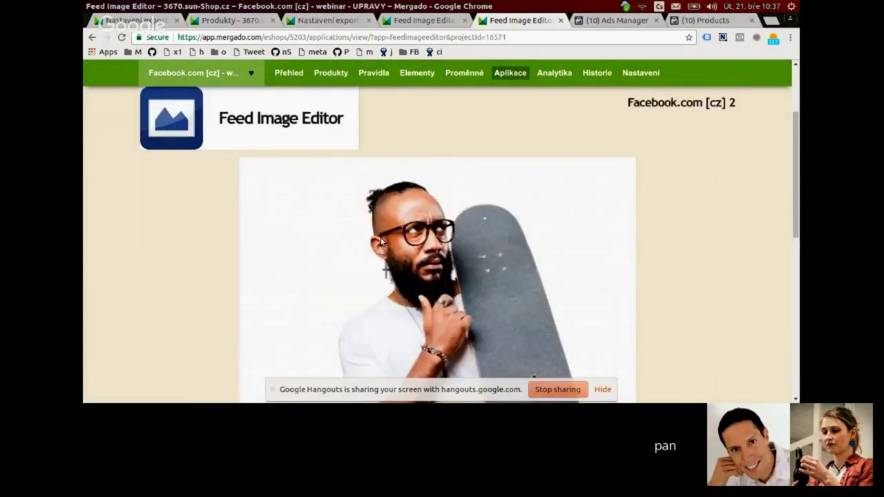
{"action": "scroll", "coordinate": [380, 240], "scroll_direction": "down", "scroll_amount": 3}
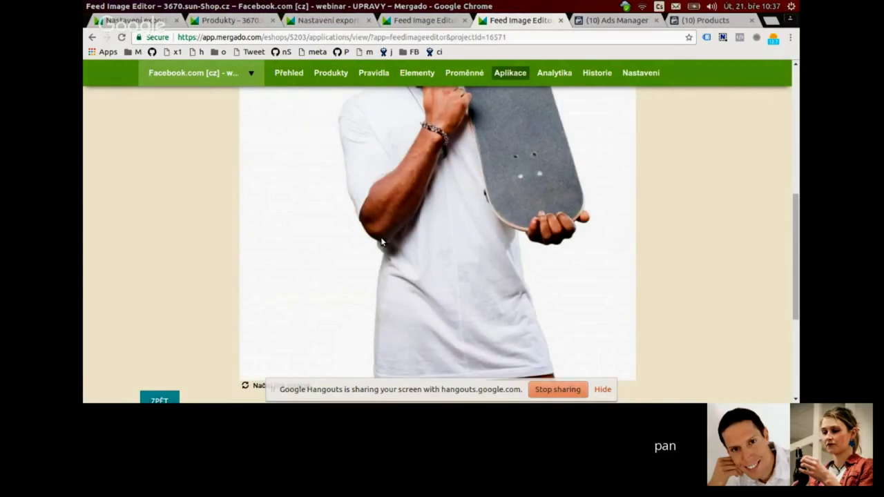
{"action": "scroll", "coordinate": [382, 241], "scroll_direction": "down", "scroll_amount": 1}
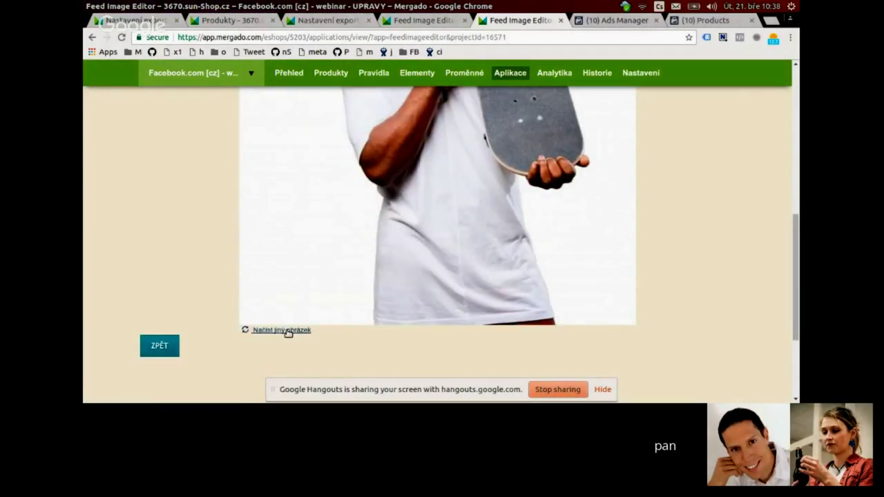
{"action": "left_click", "coordinate": [288, 331]}
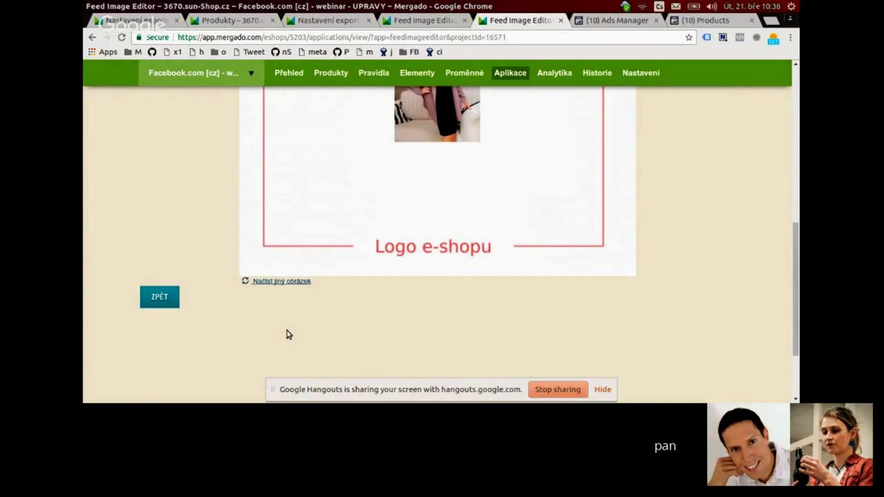
{"action": "scroll", "coordinate": [293, 322], "scroll_direction": "up", "scroll_amount": 3}
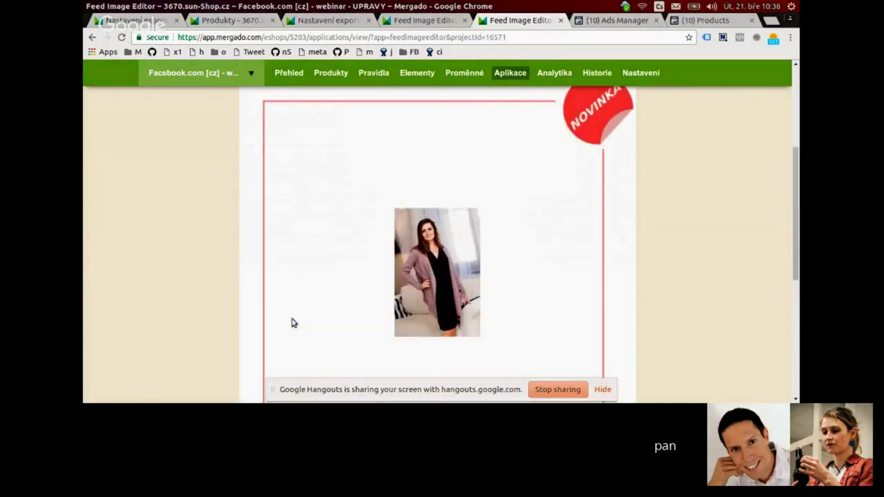
{"action": "scroll", "coordinate": [291, 322], "scroll_direction": "down", "scroll_amount": 3}
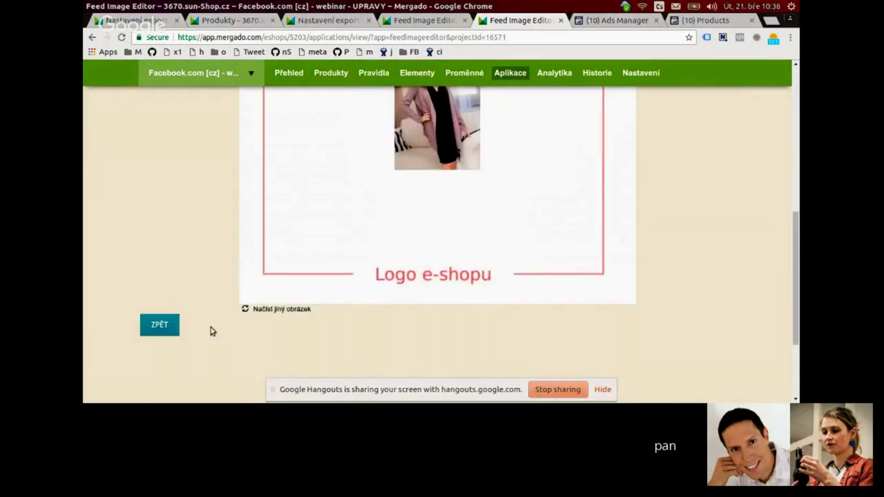
{"action": "left_click", "coordinate": [159, 325]}
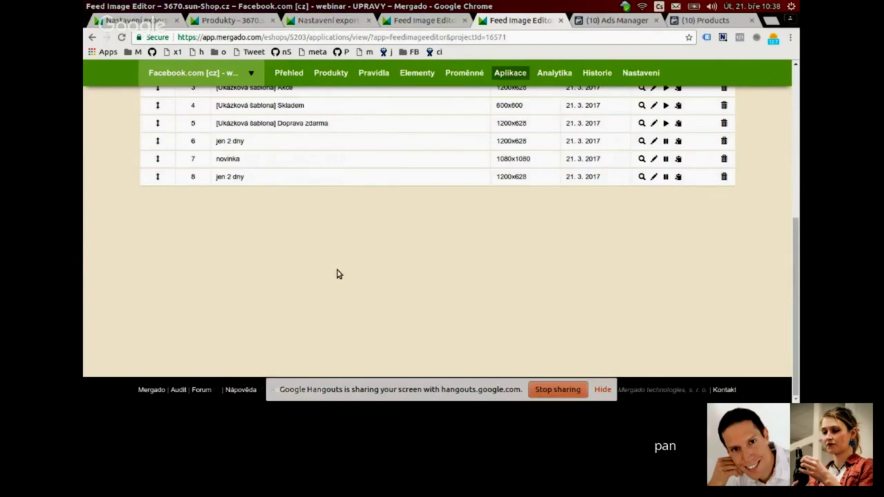
{"action": "scroll", "coordinate": [387, 194], "scroll_direction": "up", "scroll_amount": 2}
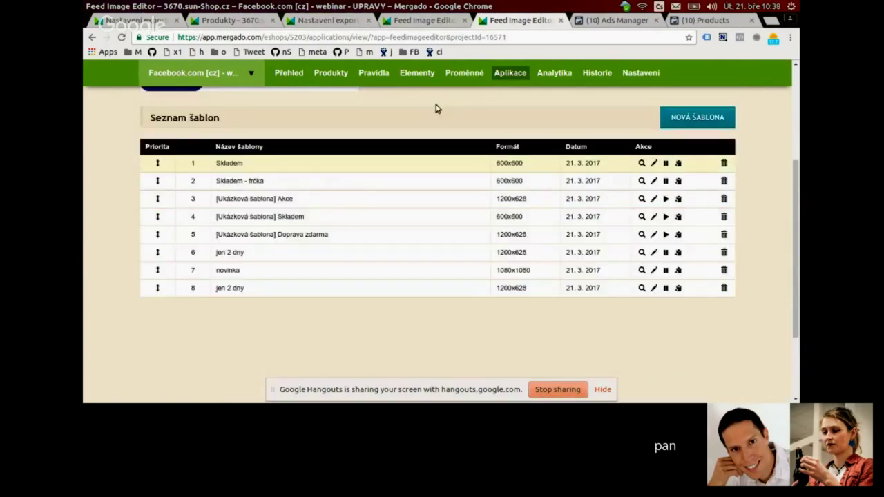
- Open the thumbnail view of templates in the other Feed Image Editor instance and look over the product previews
{"action": "left_click", "coordinate": [436, 22]}
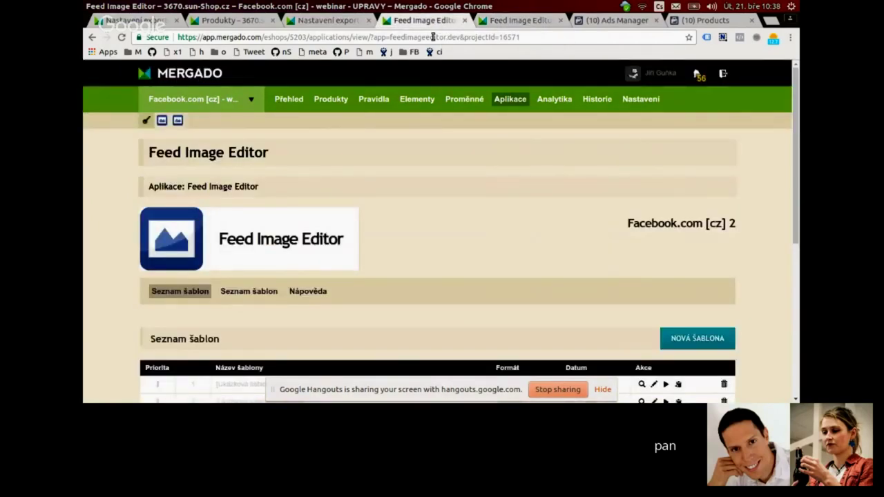
{"action": "scroll", "coordinate": [283, 190], "scroll_direction": "down", "scroll_amount": 3}
{"action": "left_click", "coordinate": [256, 182]}
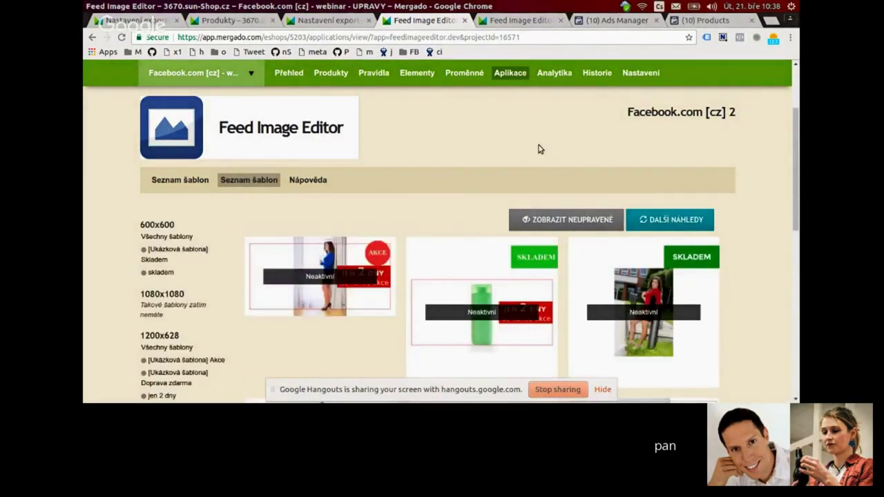
{"action": "scroll", "coordinate": [541, 150], "scroll_direction": "down", "scroll_amount": 1}
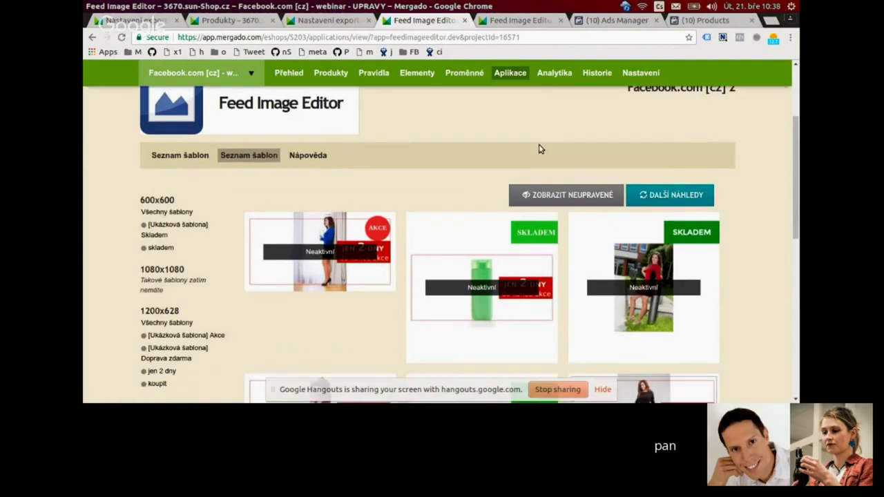
{"action": "scroll", "coordinate": [541, 149], "scroll_direction": "down", "scroll_amount": 1}
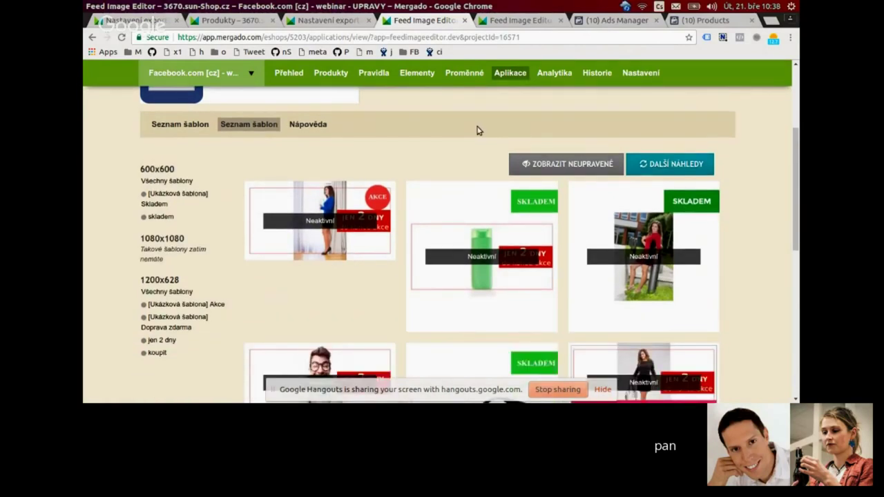
- Look over the product previews of all templates and open those of the "jen 2 dny" template only
{"action": "scroll", "coordinate": [480, 130], "scroll_direction": "down", "scroll_amount": 1}
{"action": "scroll", "coordinate": [479, 131], "scroll_direction": "down", "scroll_amount": 1}
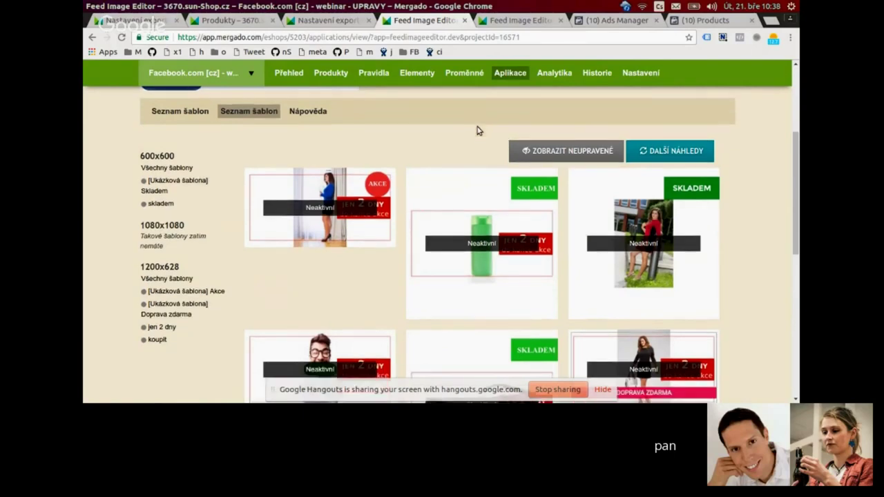
{"action": "scroll", "coordinate": [479, 131], "scroll_direction": "down", "scroll_amount": 1}
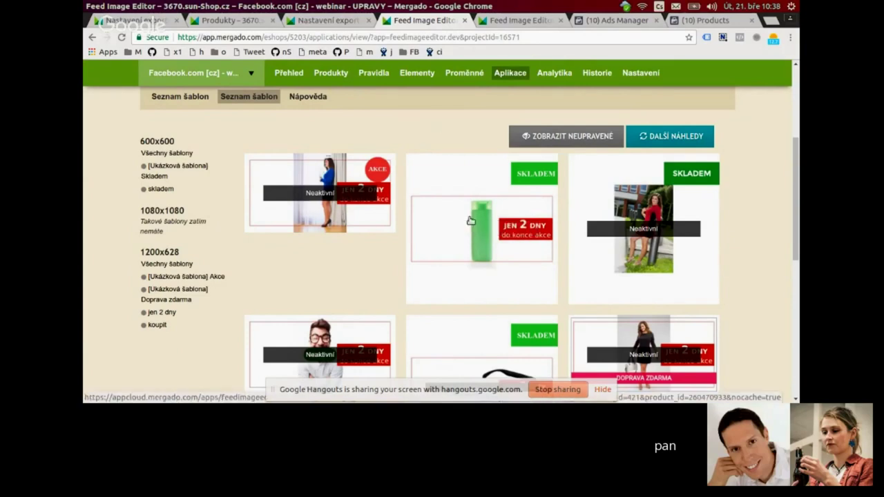
{"action": "scroll", "coordinate": [469, 220], "scroll_direction": "up", "scroll_amount": 1}
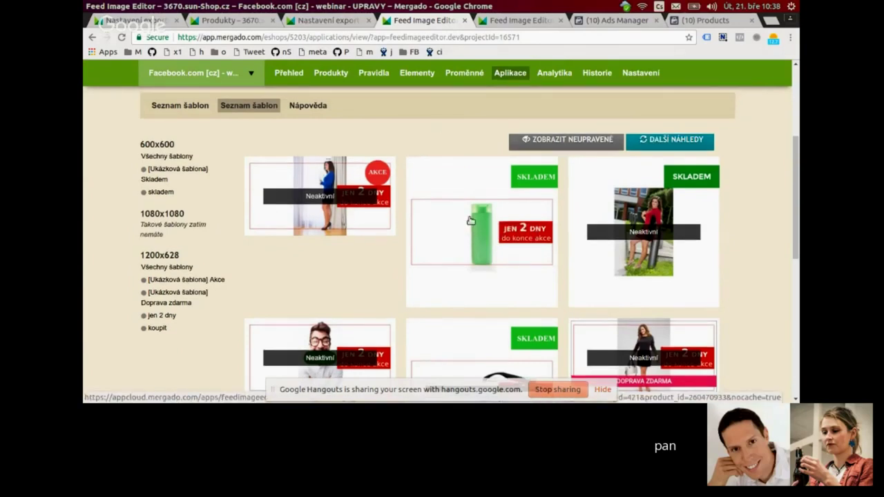
{"action": "scroll", "coordinate": [470, 220], "scroll_direction": "up", "scroll_amount": 2}
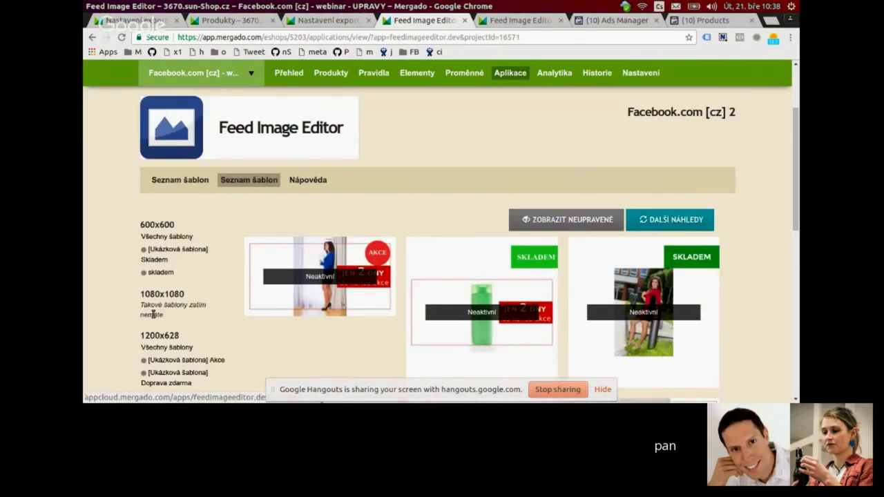
{"action": "scroll", "coordinate": [153, 314], "scroll_direction": "down", "scroll_amount": 10}
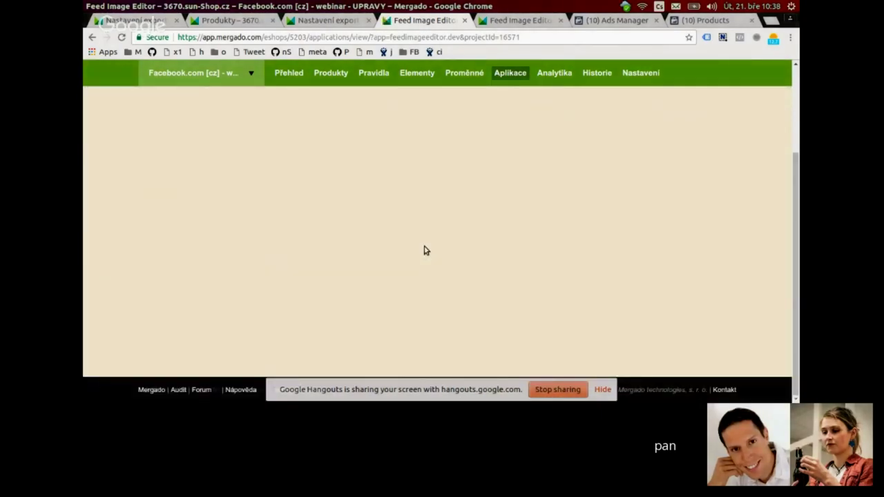
{"action": "scroll", "coordinate": [421, 241], "scroll_direction": "up", "scroll_amount": 5}
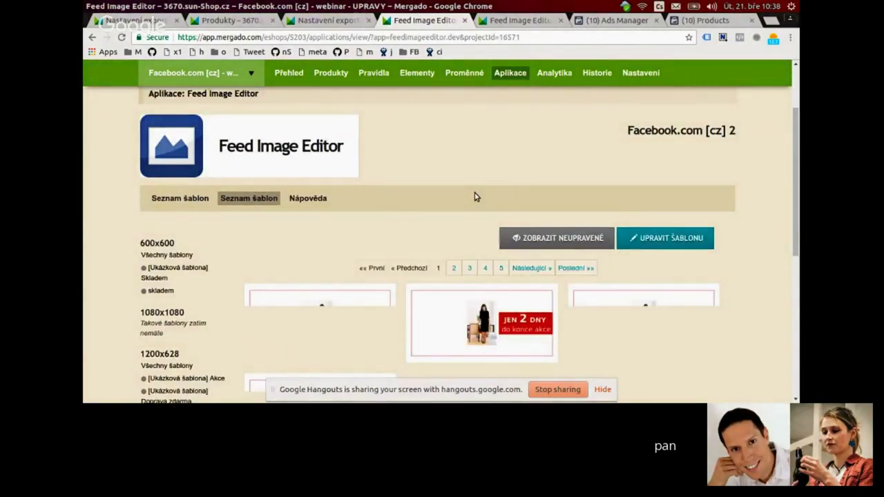
- Display the unedited product images for the "jen 2 dny" template, look them over, and switch back to the edited versions
{"action": "scroll", "coordinate": [525, 187], "scroll_direction": "down", "scroll_amount": 2}
{"action": "left_click", "coordinate": [526, 187]}
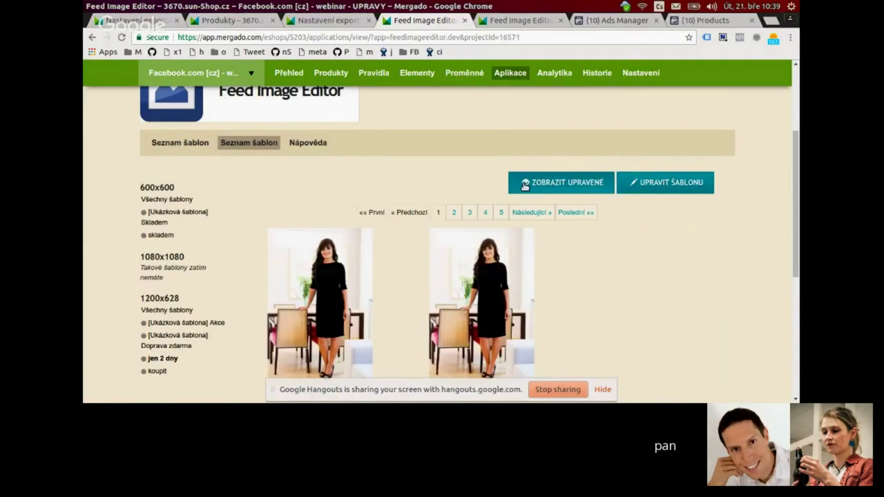
{"action": "scroll", "coordinate": [497, 185], "scroll_direction": "down", "scroll_amount": 3}
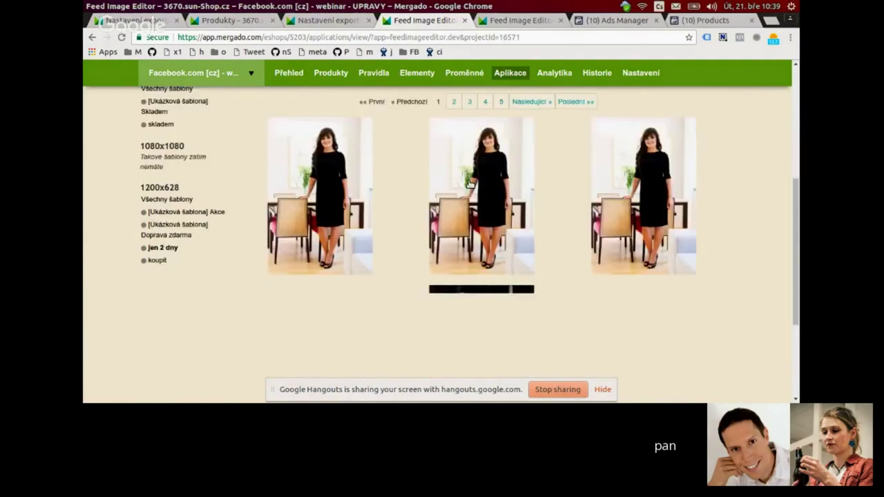
{"action": "scroll", "coordinate": [470, 185], "scroll_direction": "up", "scroll_amount": 2}
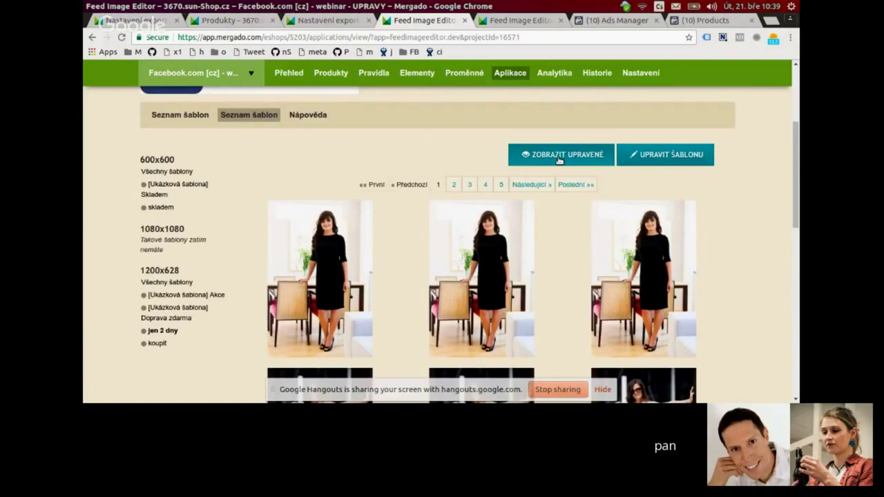
{"action": "left_click", "coordinate": [560, 155]}
{"action": "key", "text": "Right"}
{"action": "key", "text": "Right"}
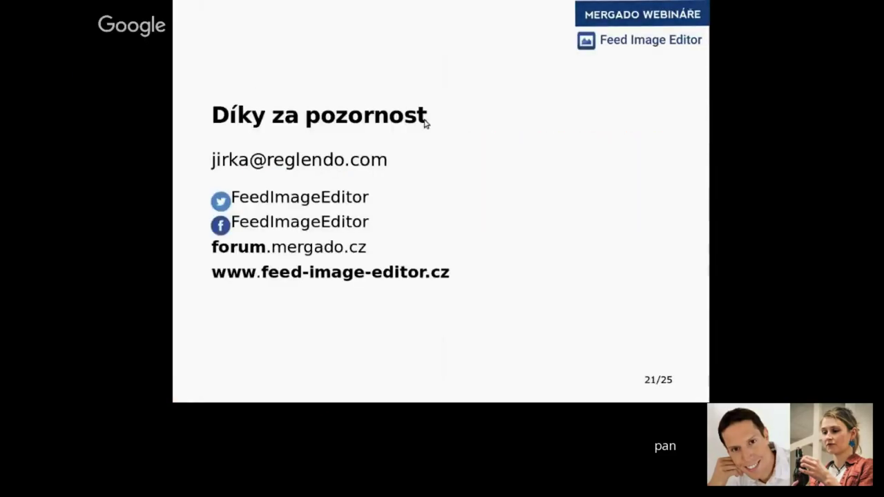
{"action": "key", "text": "Left"}
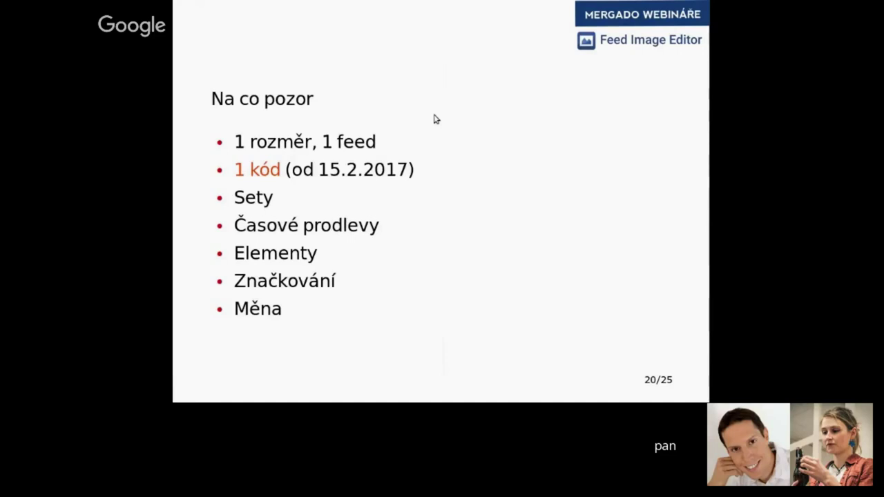